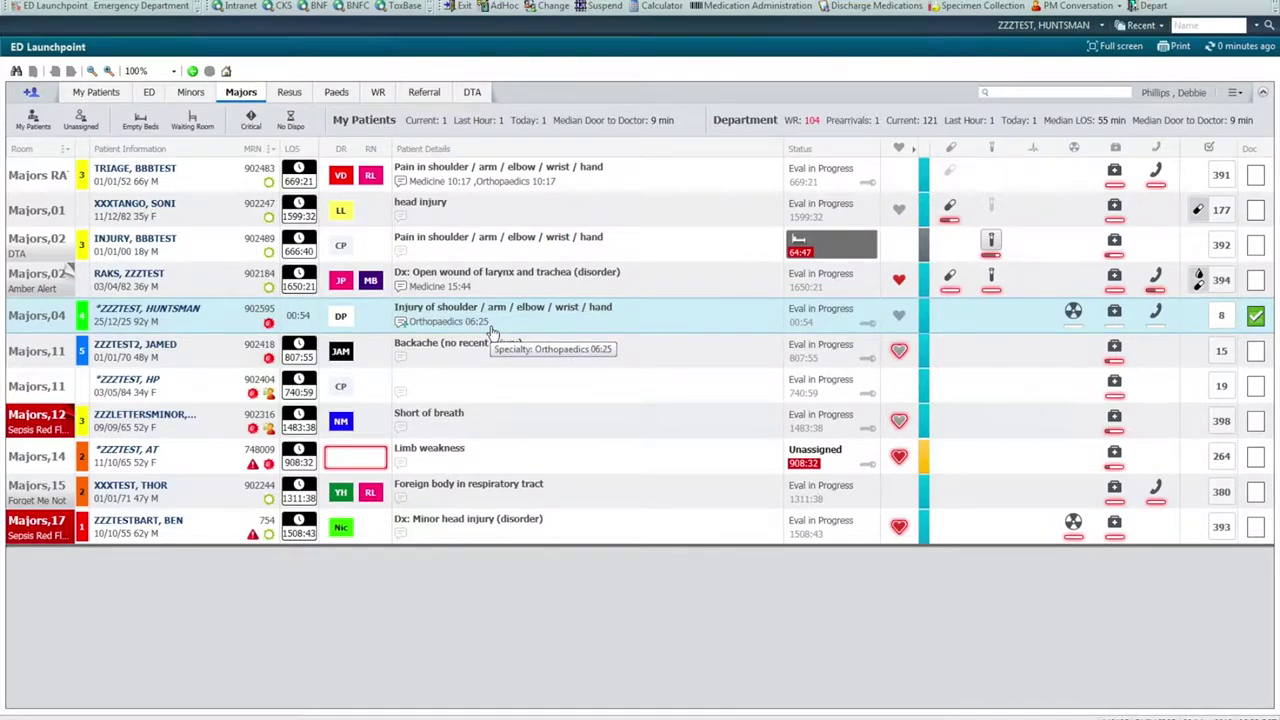
pyautogui.moveTo(1080, 320)
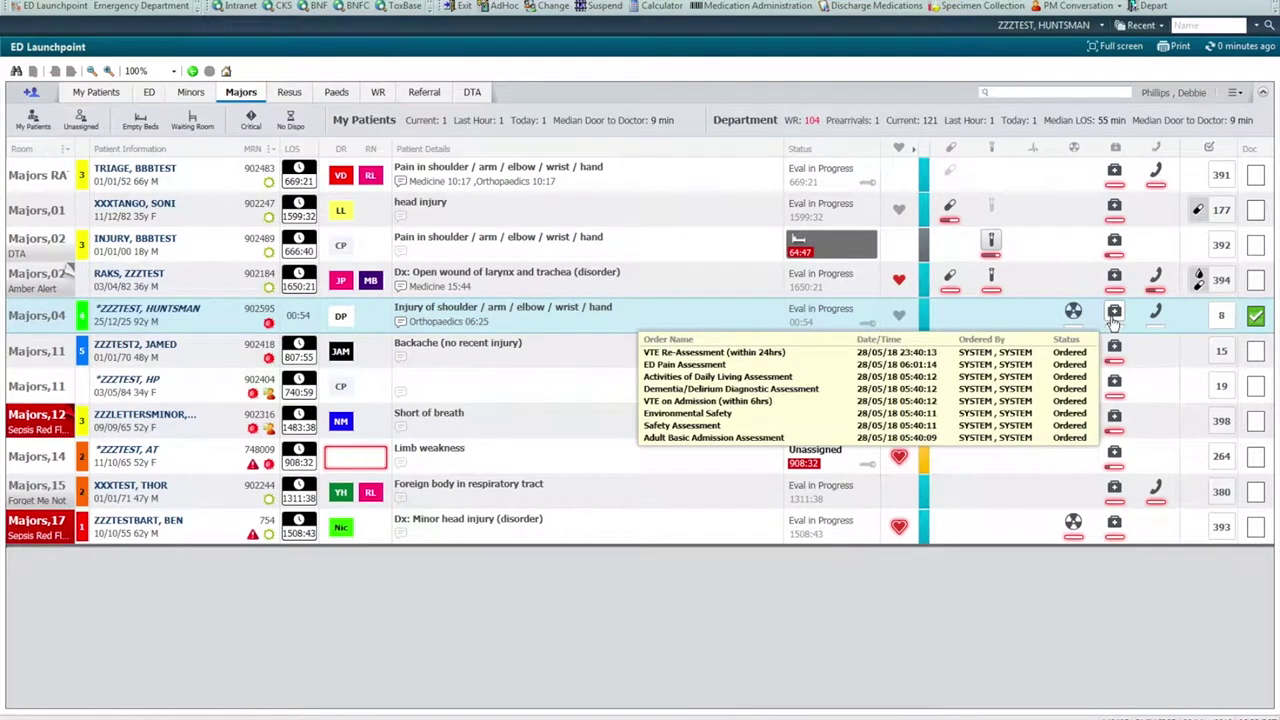
pyautogui.moveTo(1155, 316)
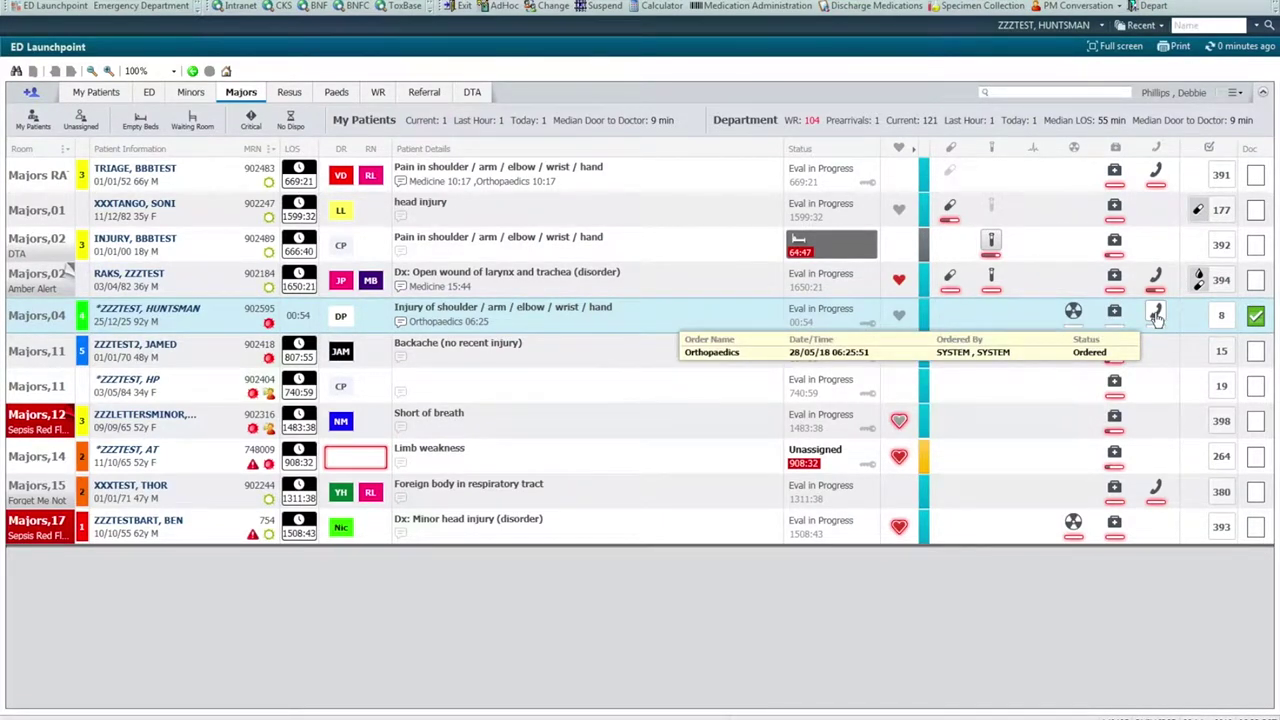
pyautogui.moveTo(1256, 318)
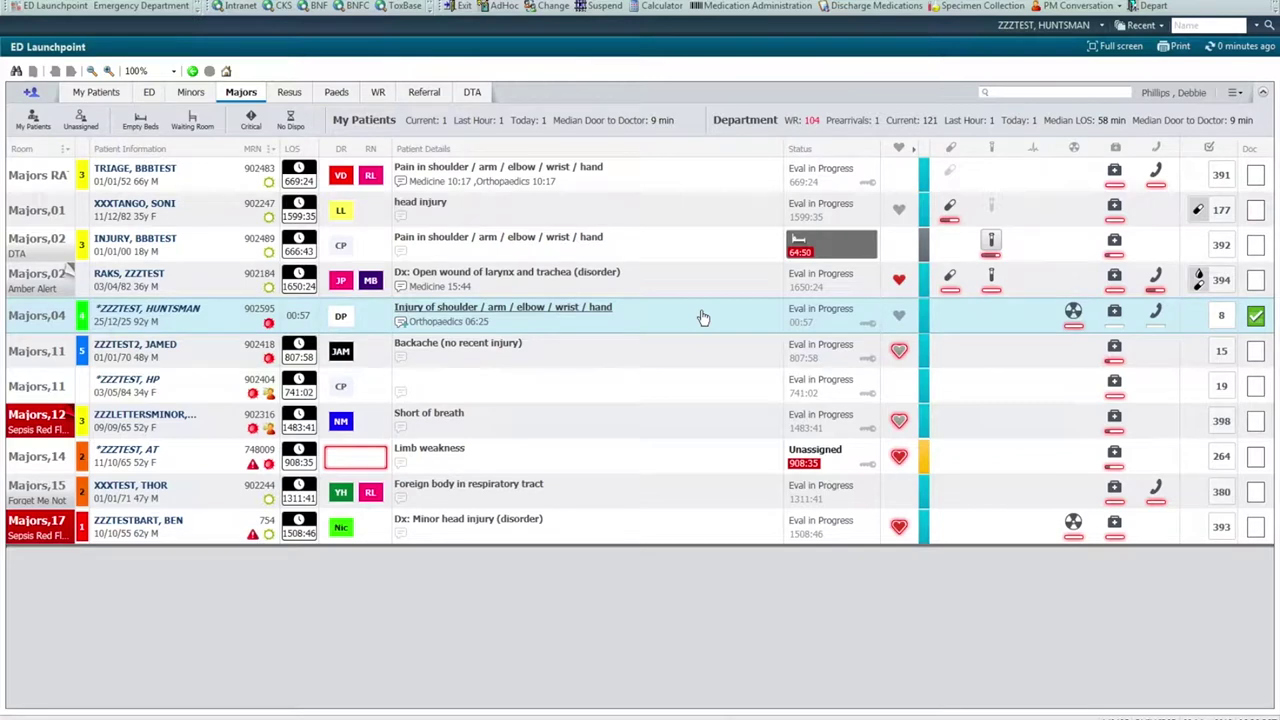
# Start the depart process for the Majors,04 patient to bring up the GP summary letter
pyautogui.rightClick(178, 309)
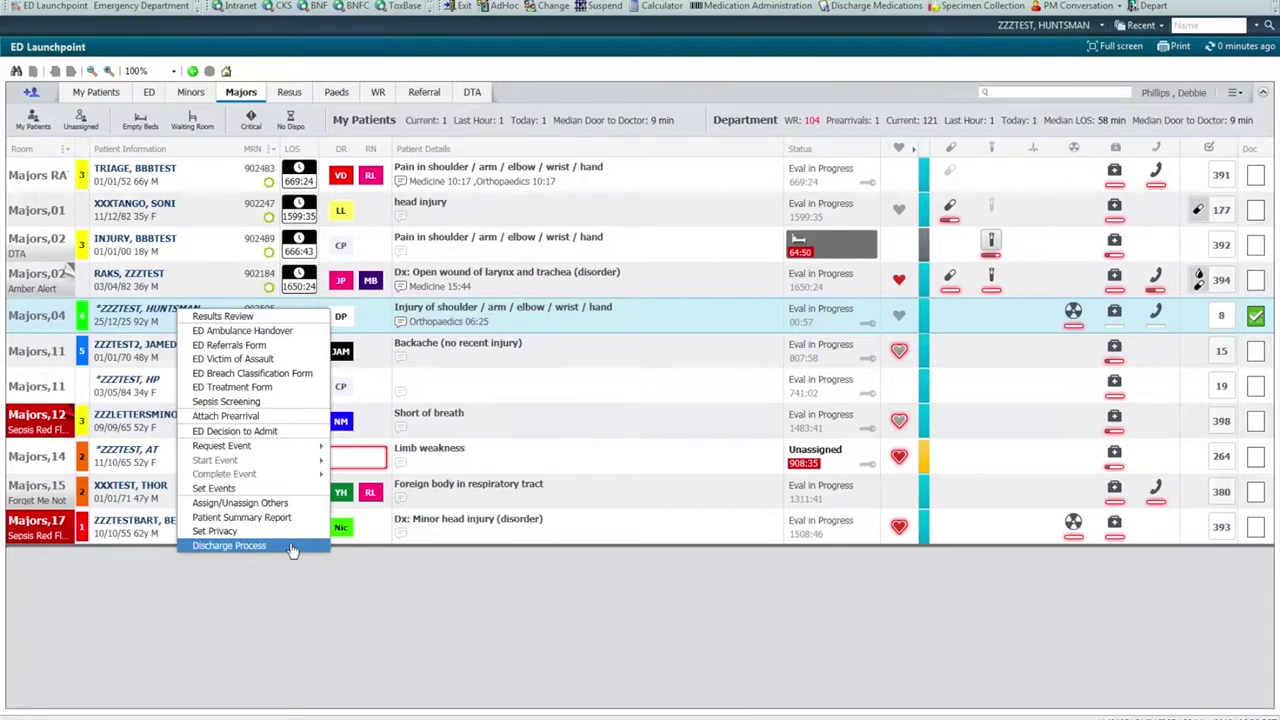
pyautogui.click(1163, 7)
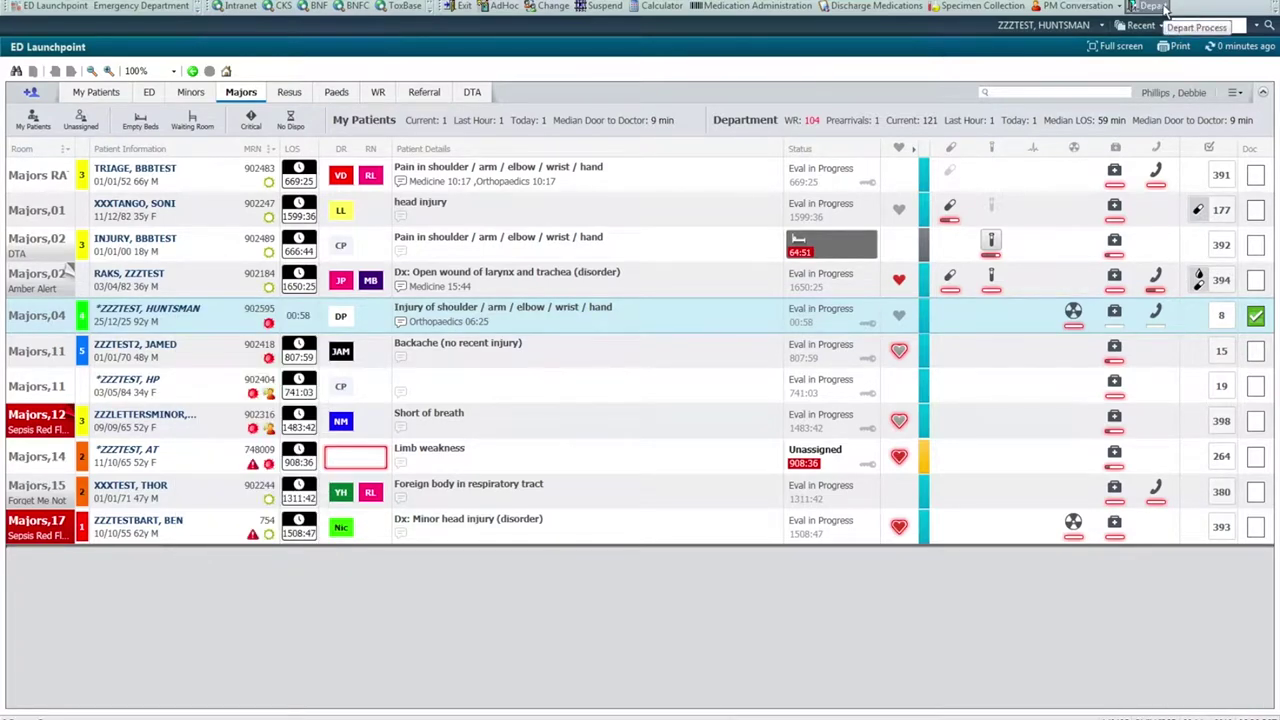
pyautogui.click(1163, 8)
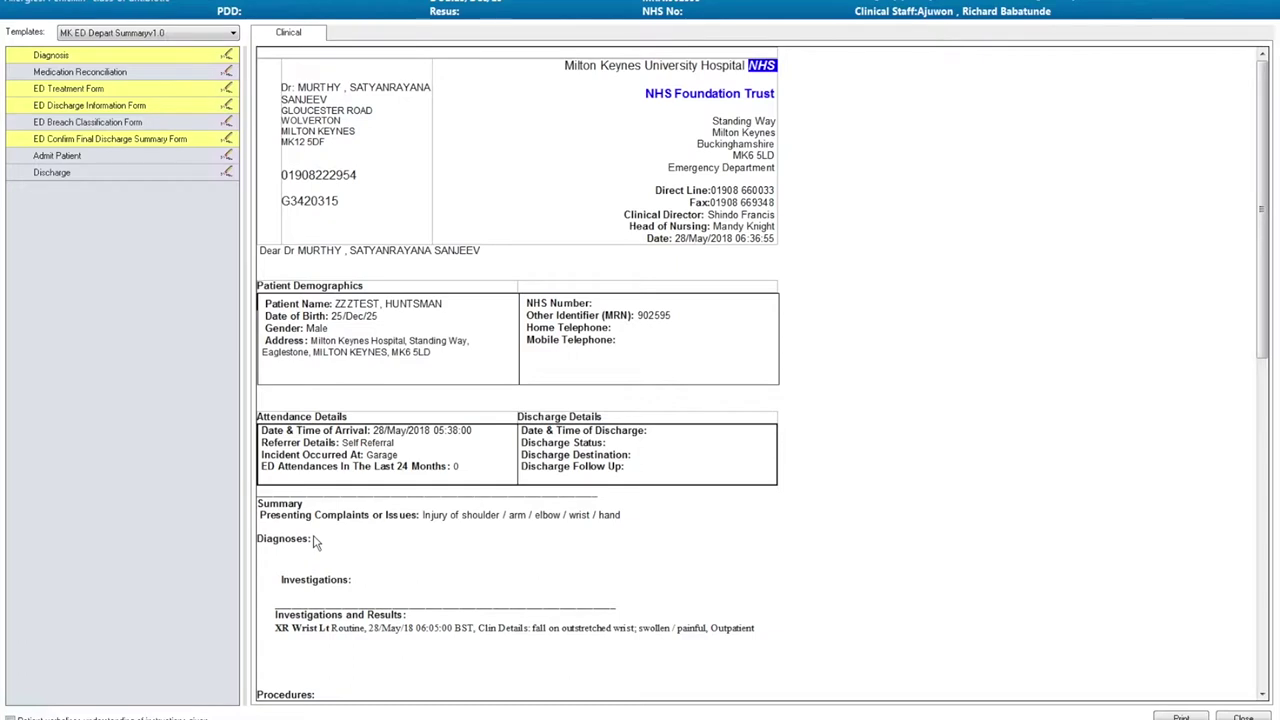
pyautogui.click(228, 57)
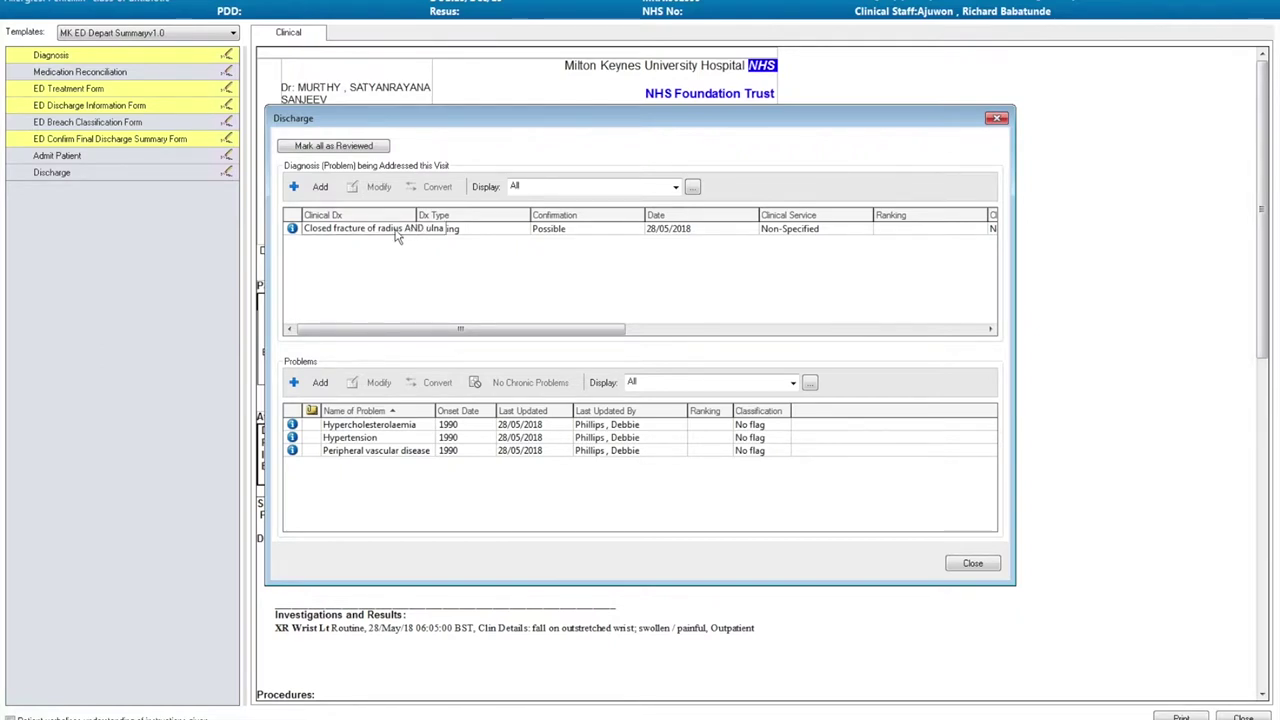
# Modify the Closed fracture of radius AND ulna diagnosis to type Discharge, Confirmed
pyautogui.click(397, 236)
pyautogui.rightClick(397, 236)
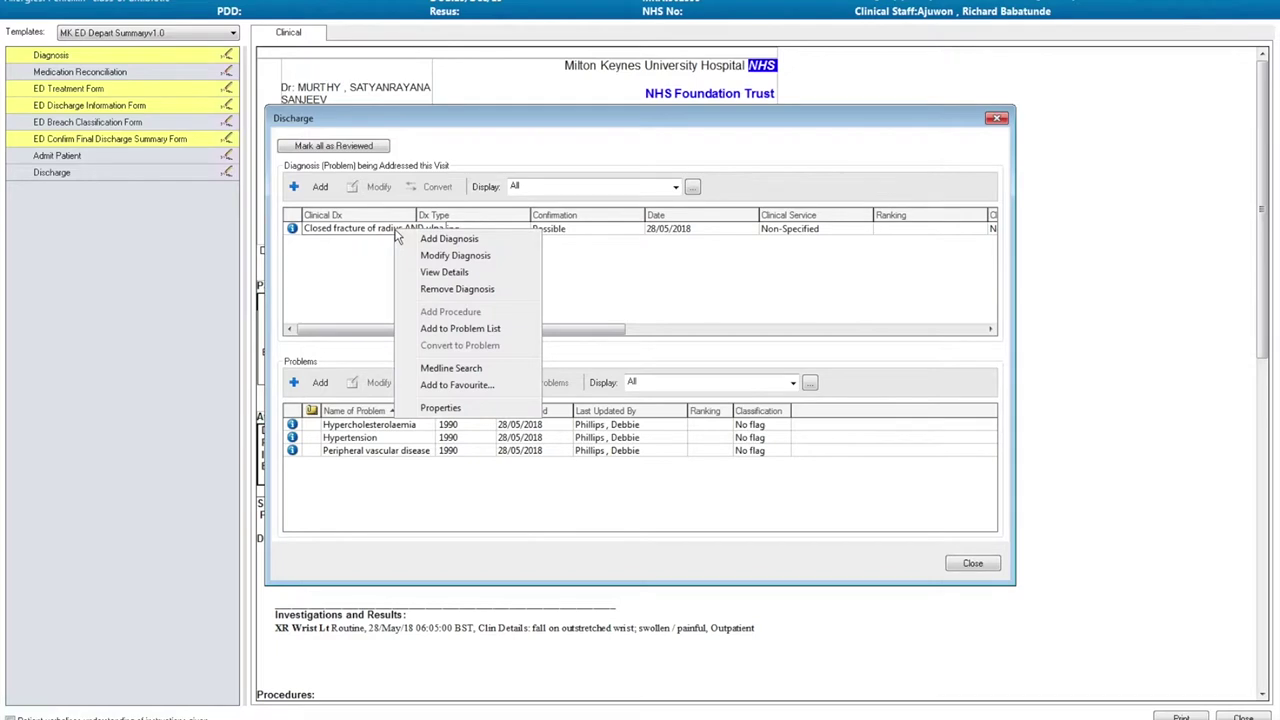
pyautogui.click(455, 257)
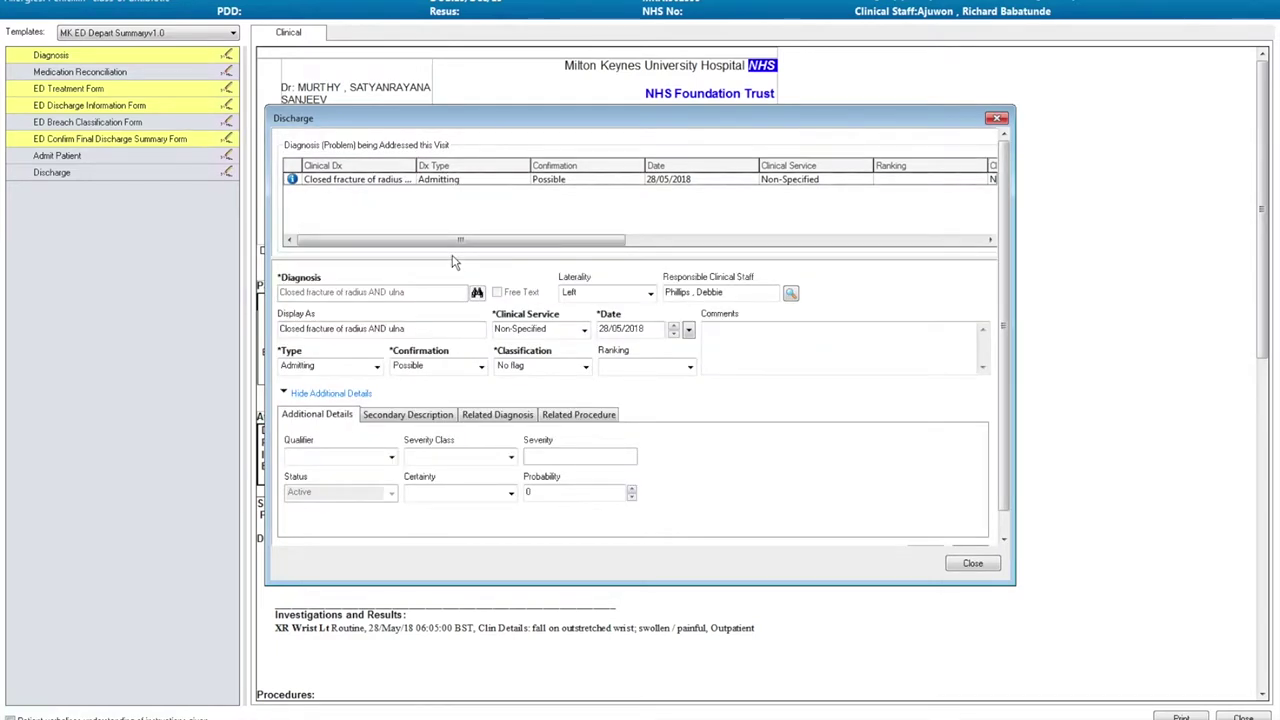
pyautogui.click(377, 366)
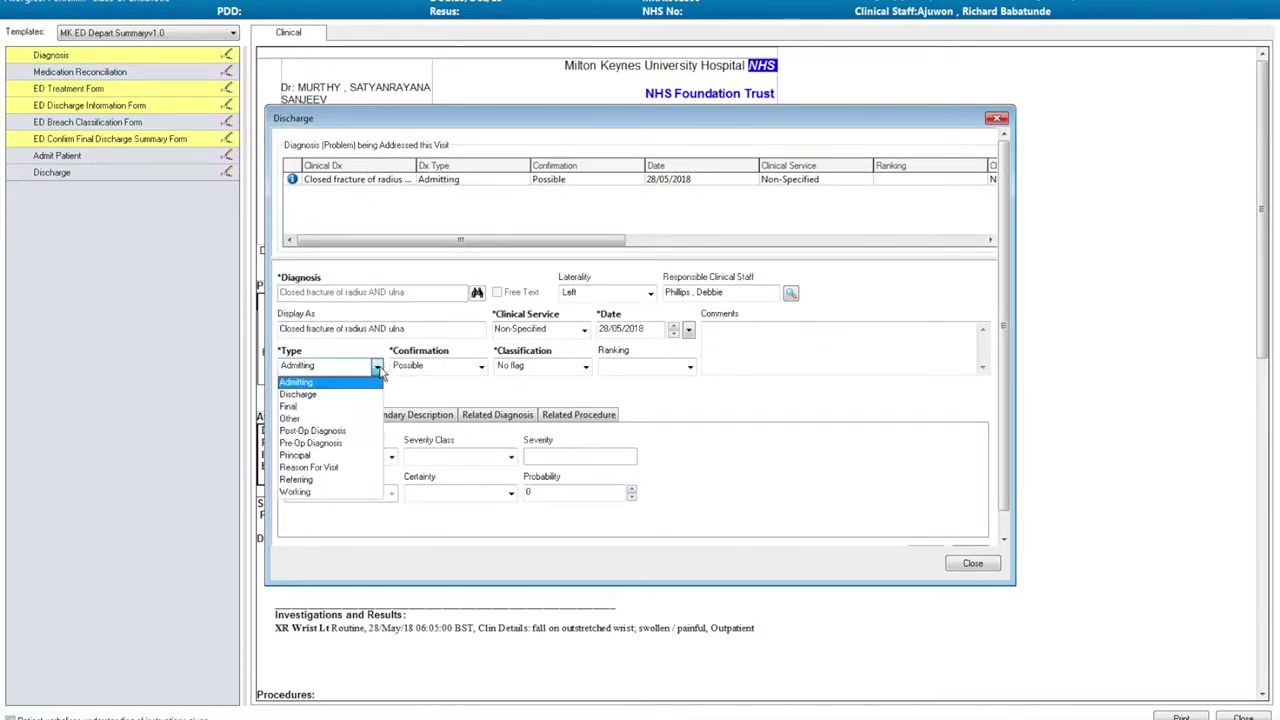
pyautogui.click(350, 395)
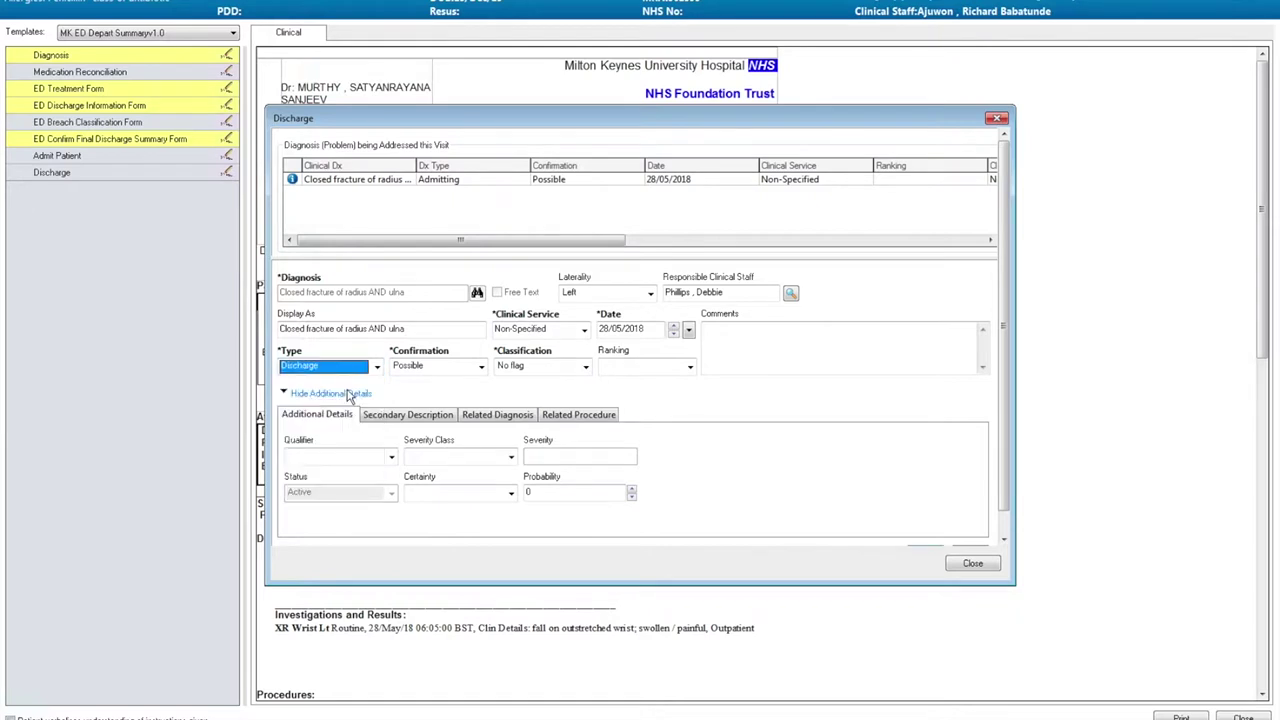
pyautogui.click(481, 367)
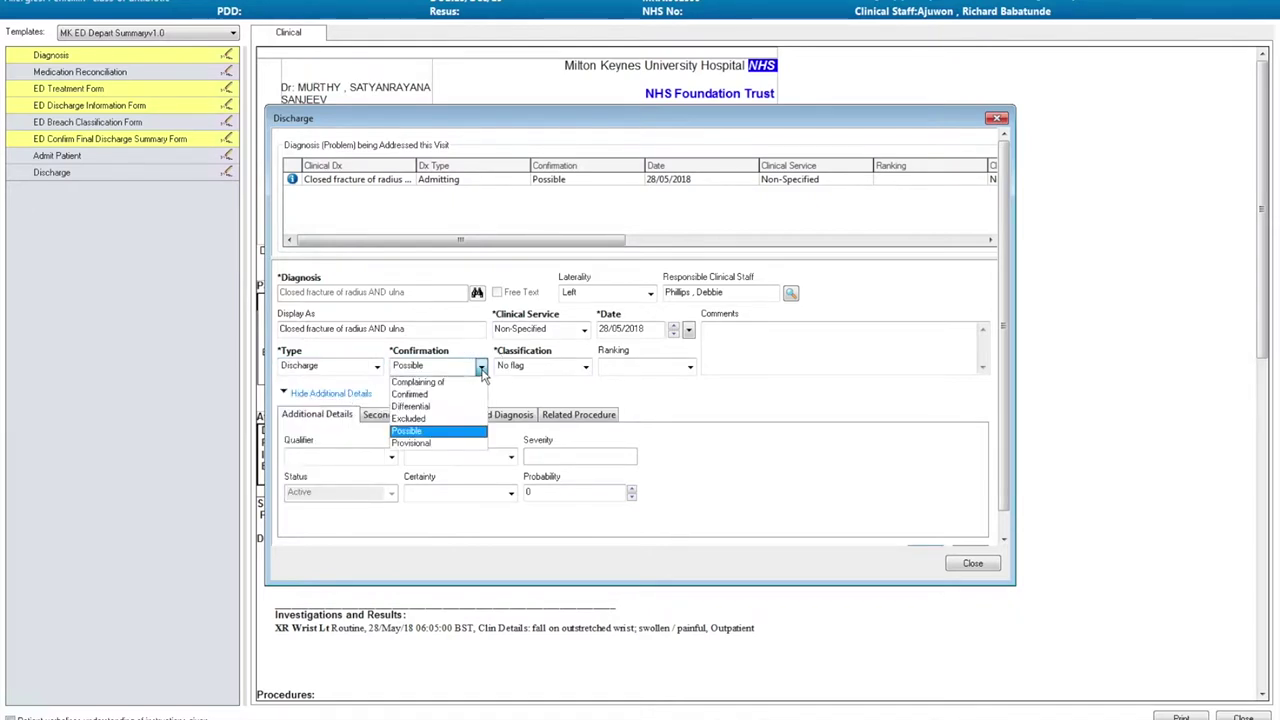
pyautogui.click(437, 395)
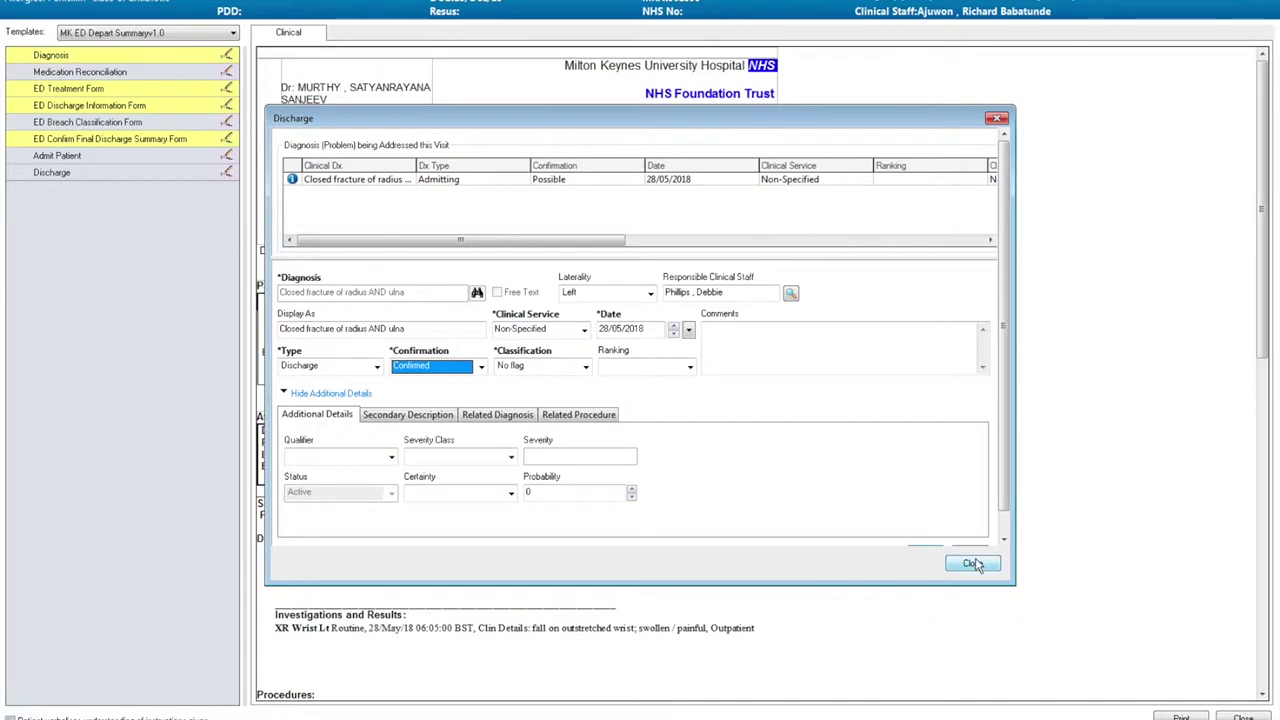
pyautogui.scroll(-1, 971, 560)
pyautogui.click(926, 530)
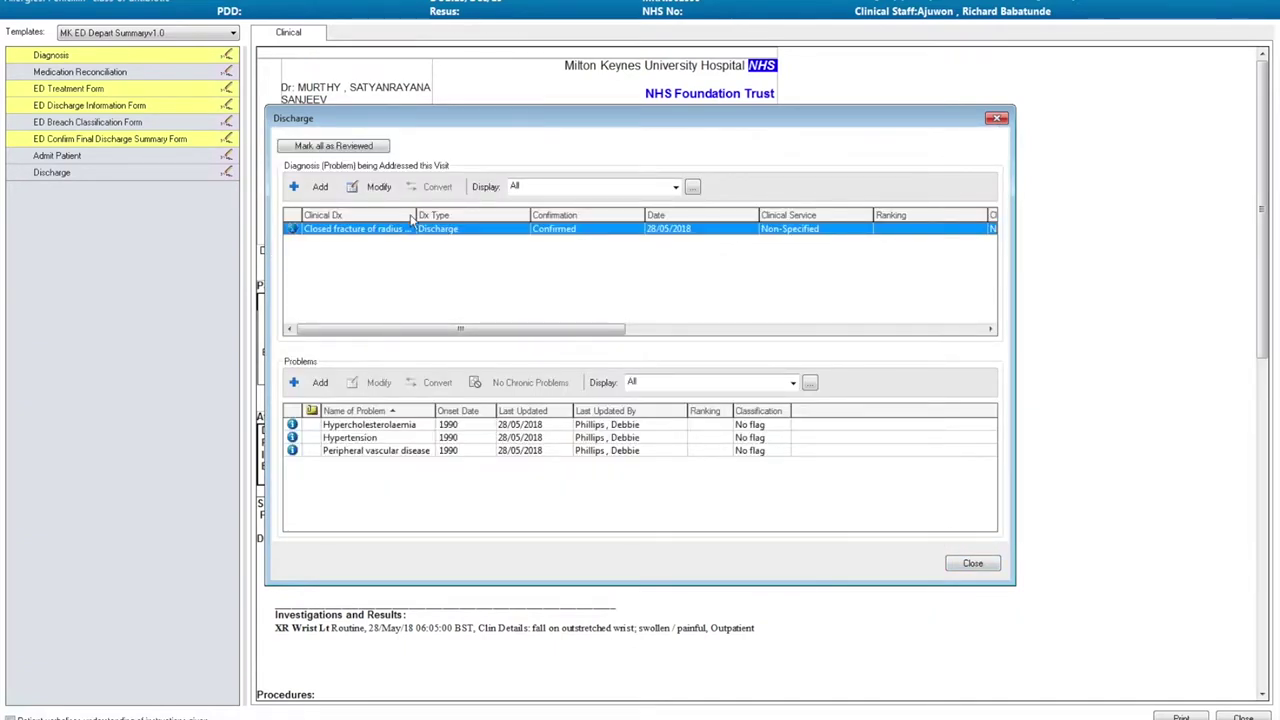
# Mark all diagnoses and problems as reviewed and return to the depart summary
pyautogui.click(353, 150)
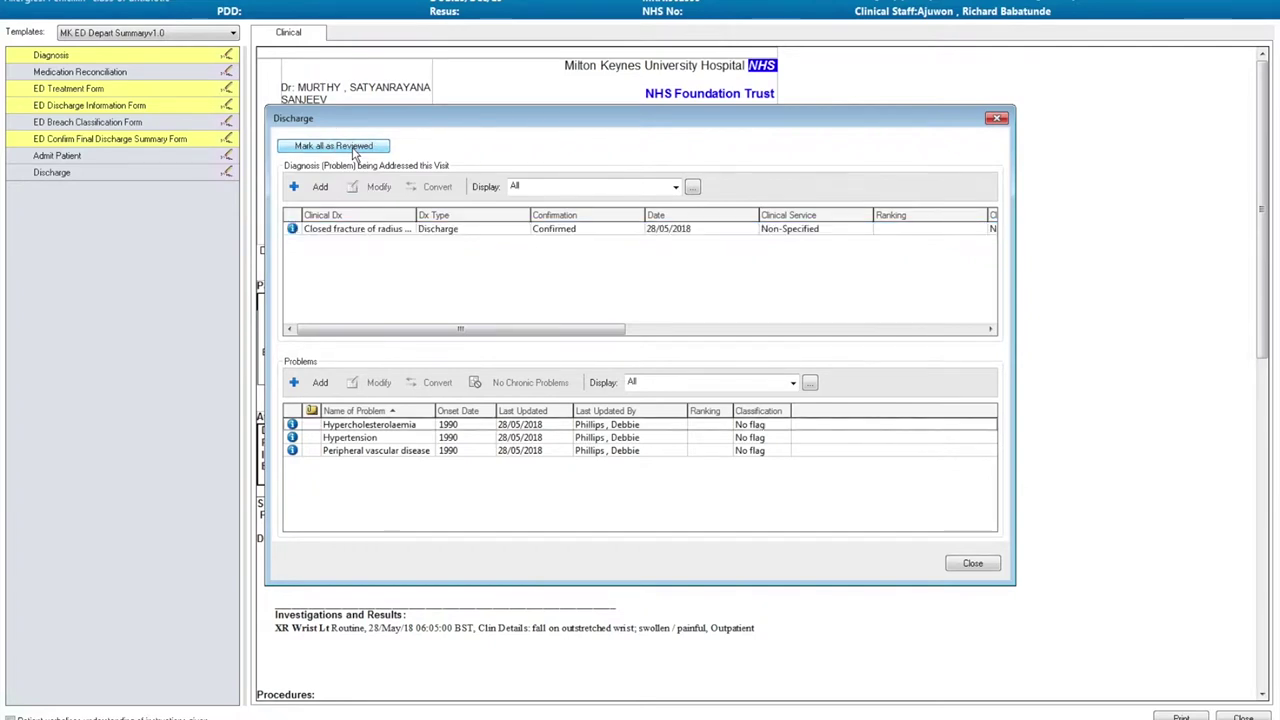
pyautogui.click(988, 563)
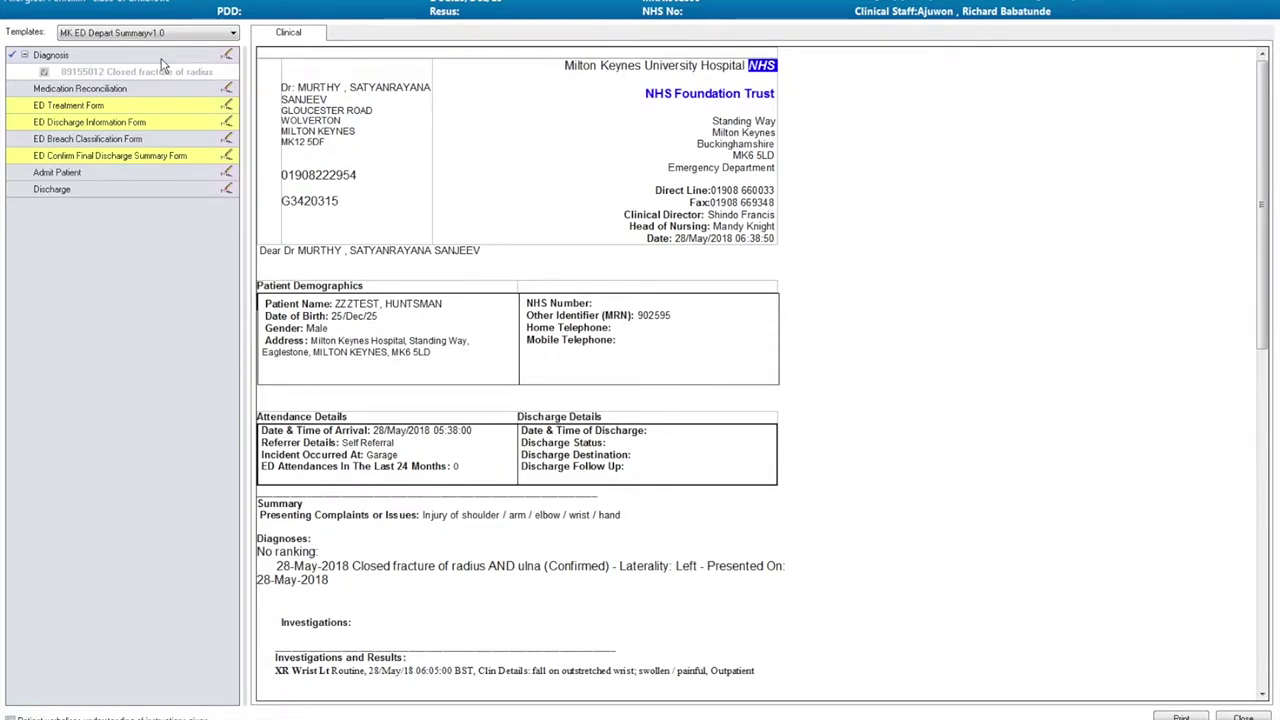
pyautogui.click(226, 88)
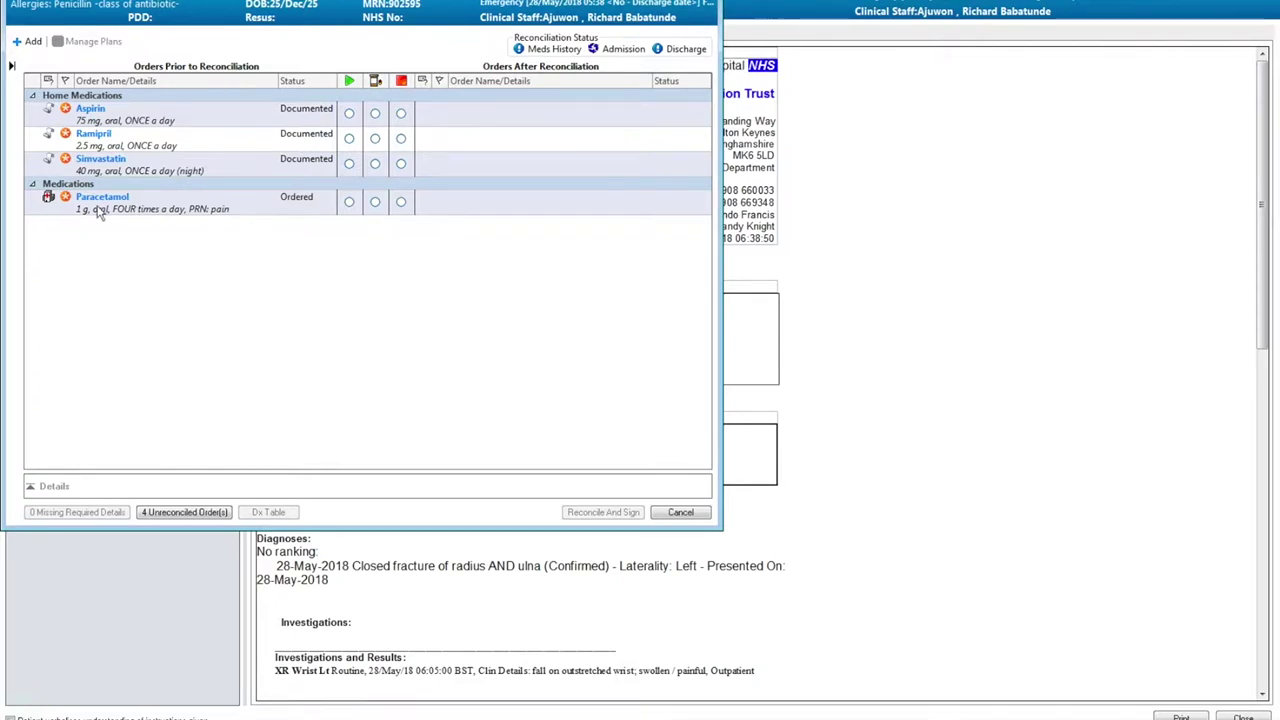
# Create a new discharge prescription from the Paracetamol order and show its details
pyautogui.moveTo(309, 206)
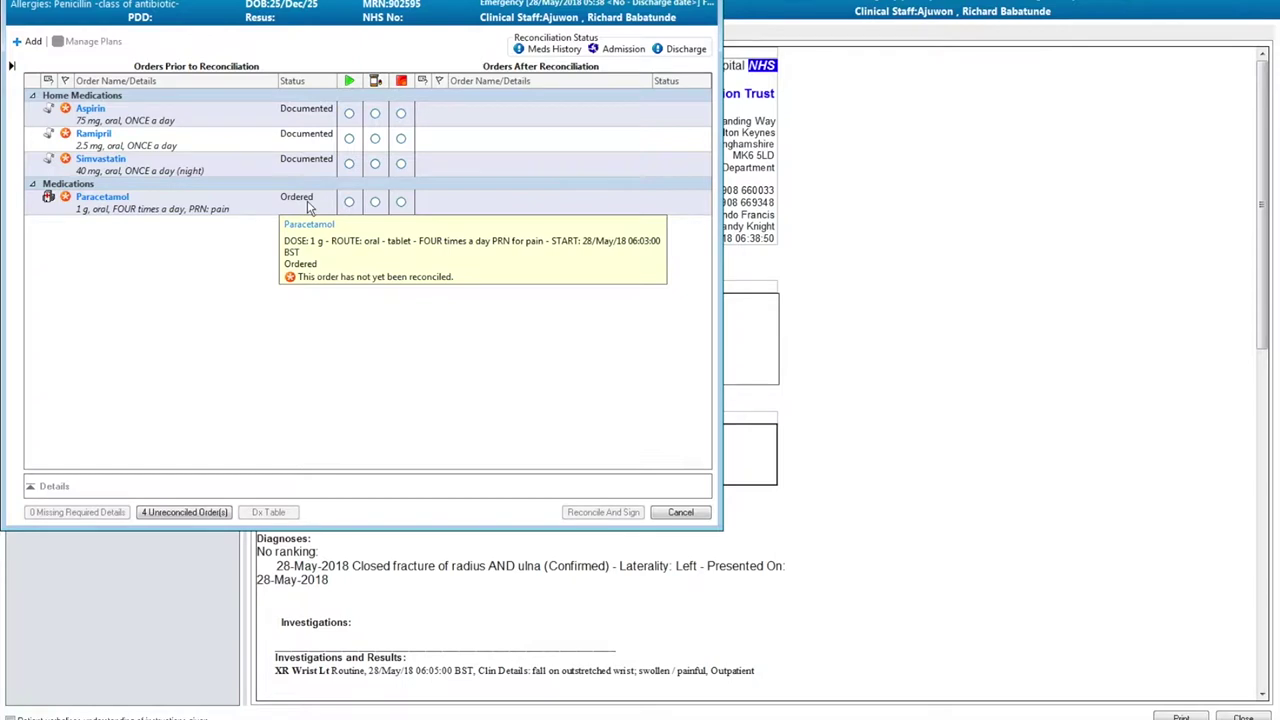
pyautogui.click(376, 203)
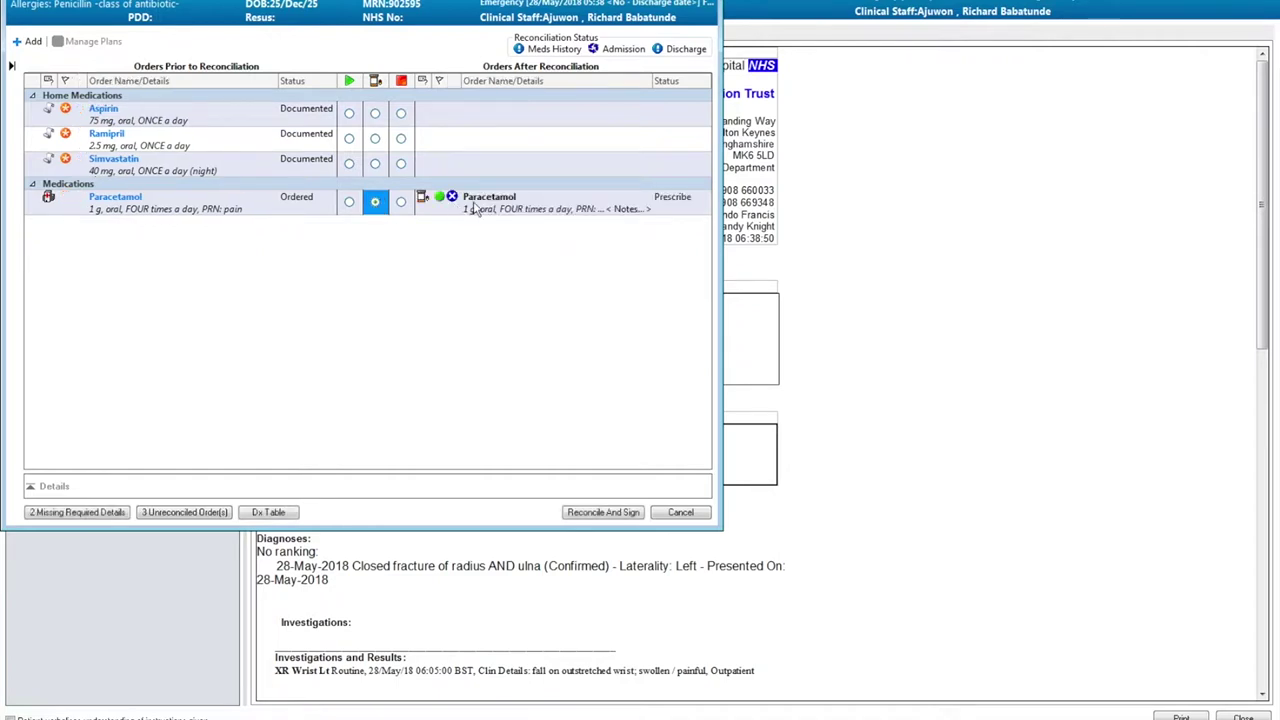
pyautogui.click(518, 205)
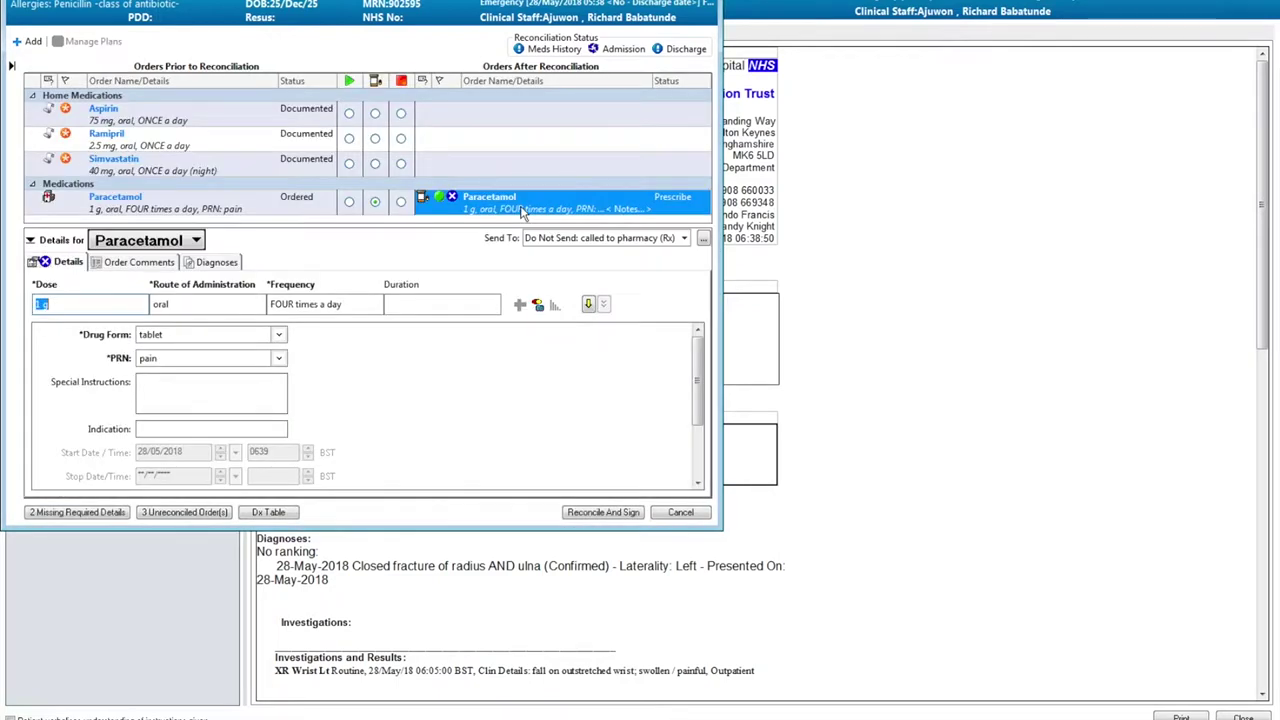
pyautogui.moveTo(697, 405); pyautogui.dragTo(697, 468)
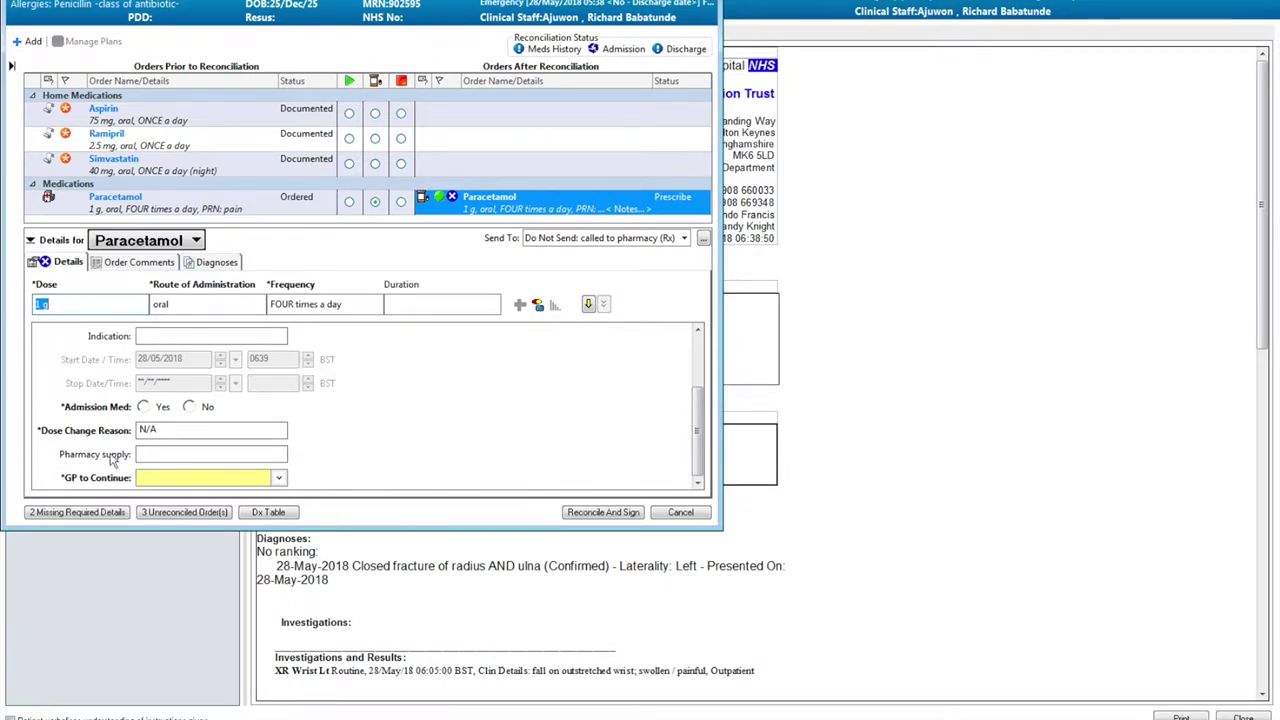
# Set Paracetamol to Admission Med No, indication 'pain', GP to Continue No, duration 7 day, and sign
pyautogui.click(189, 408)
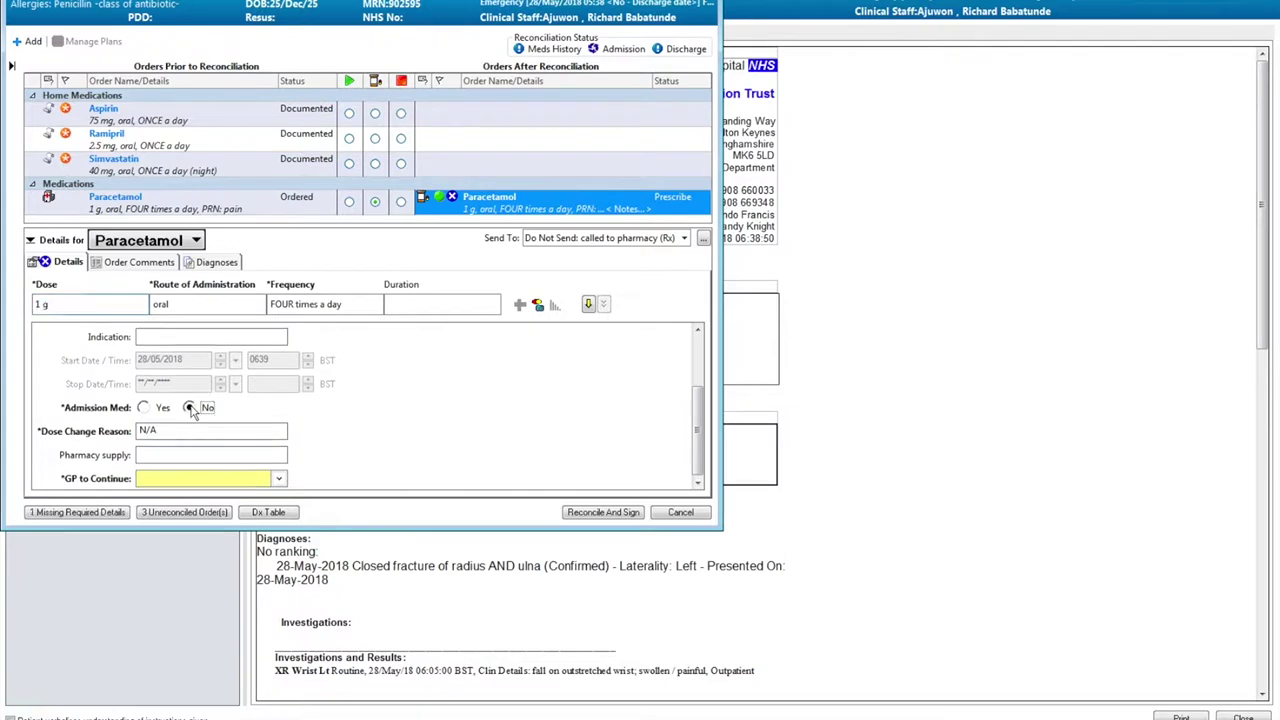
pyautogui.click(179, 335)
pyautogui.write('pain')
pyautogui.click(279, 480)
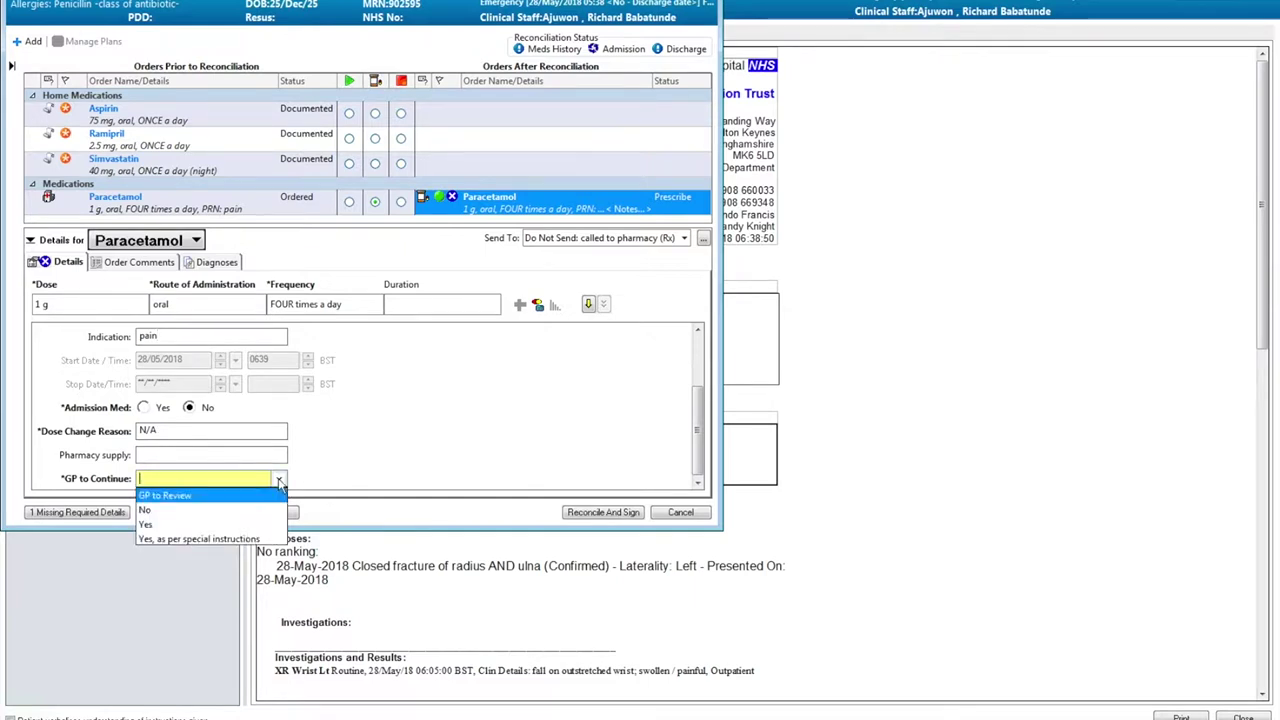
pyautogui.click(148, 511)
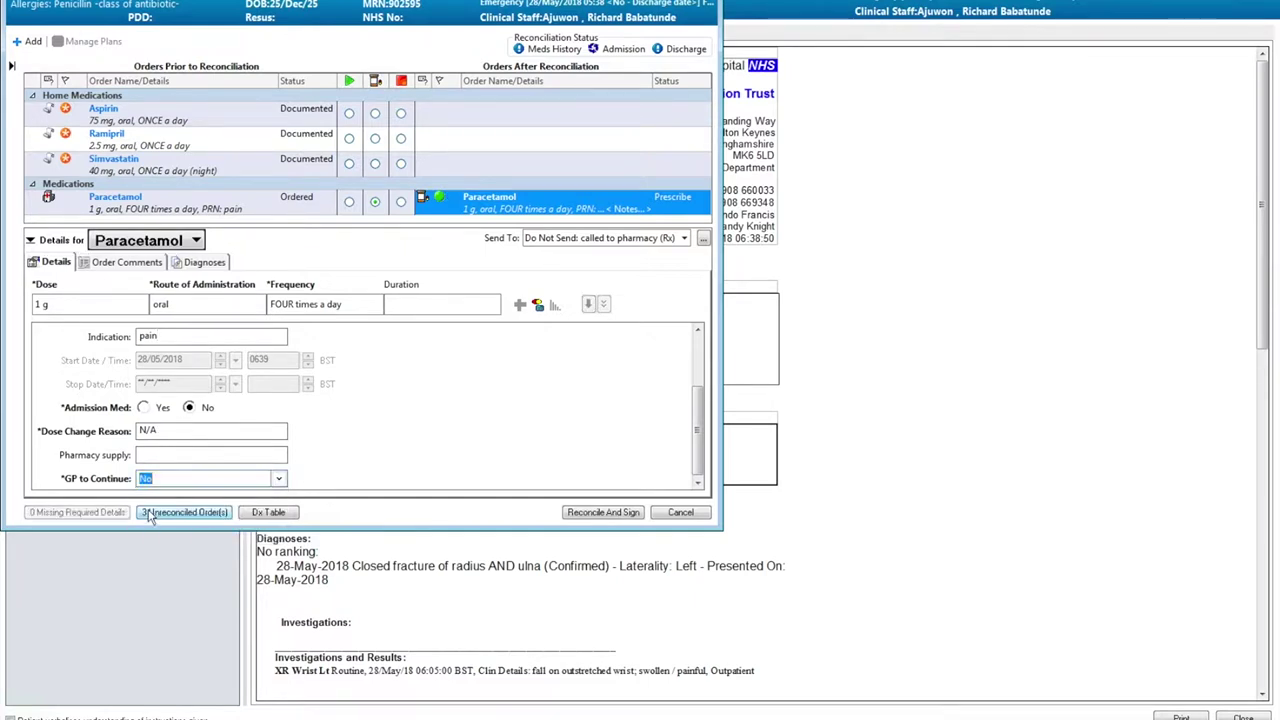
pyautogui.click(433, 306)
pyautogui.write('7 day')
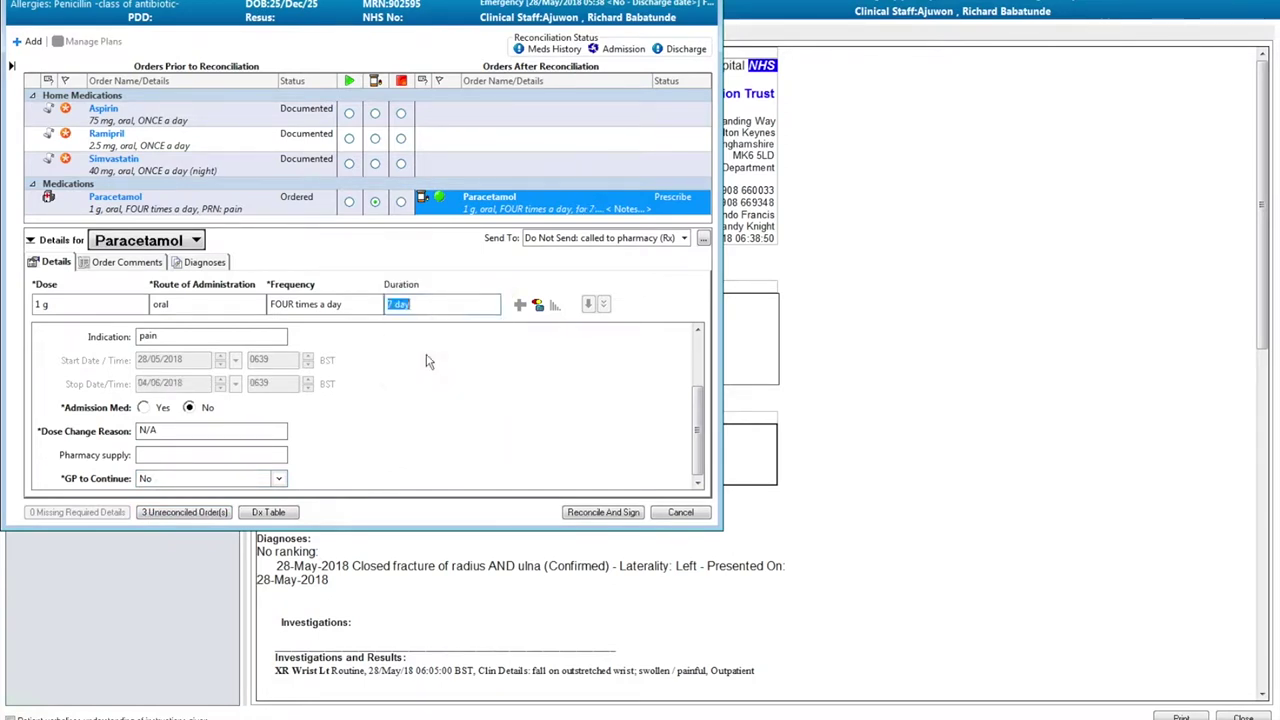
pyautogui.click(426, 353)
pyautogui.click(631, 511)
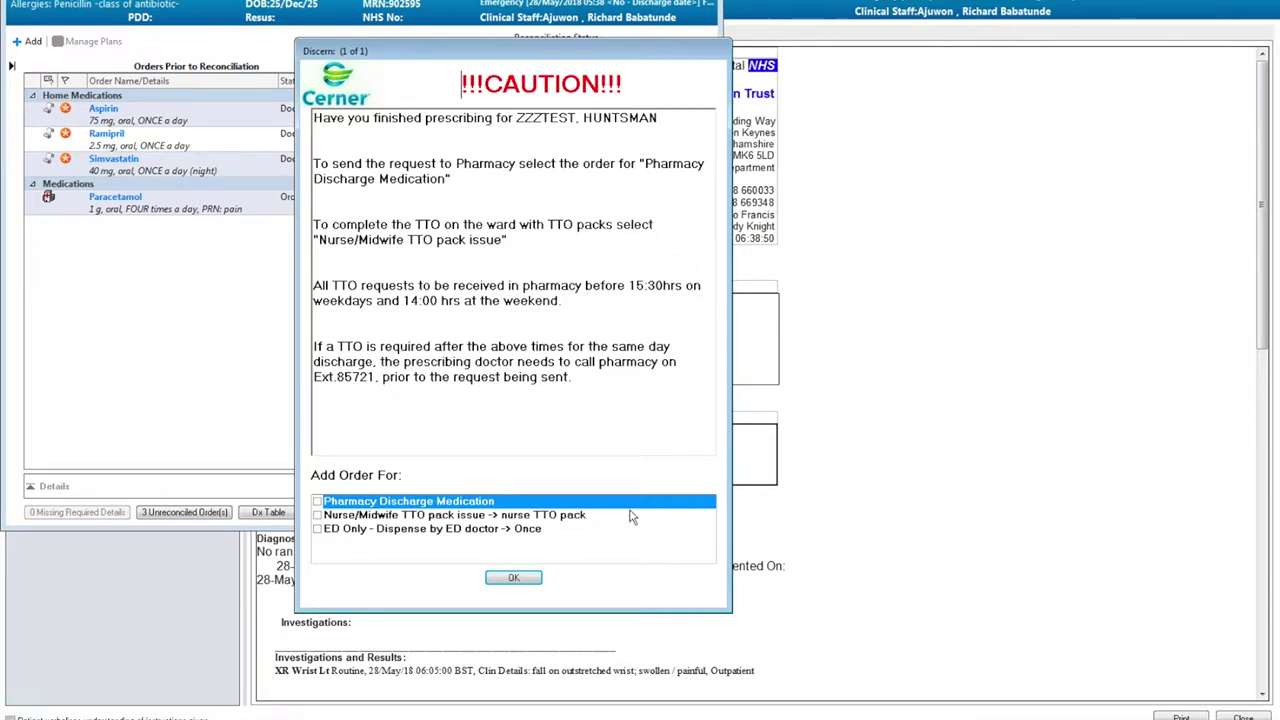
# Choose one-off dispensing by the ED doctor for the TTO and sign the reconciliation
pyautogui.click(318, 529)
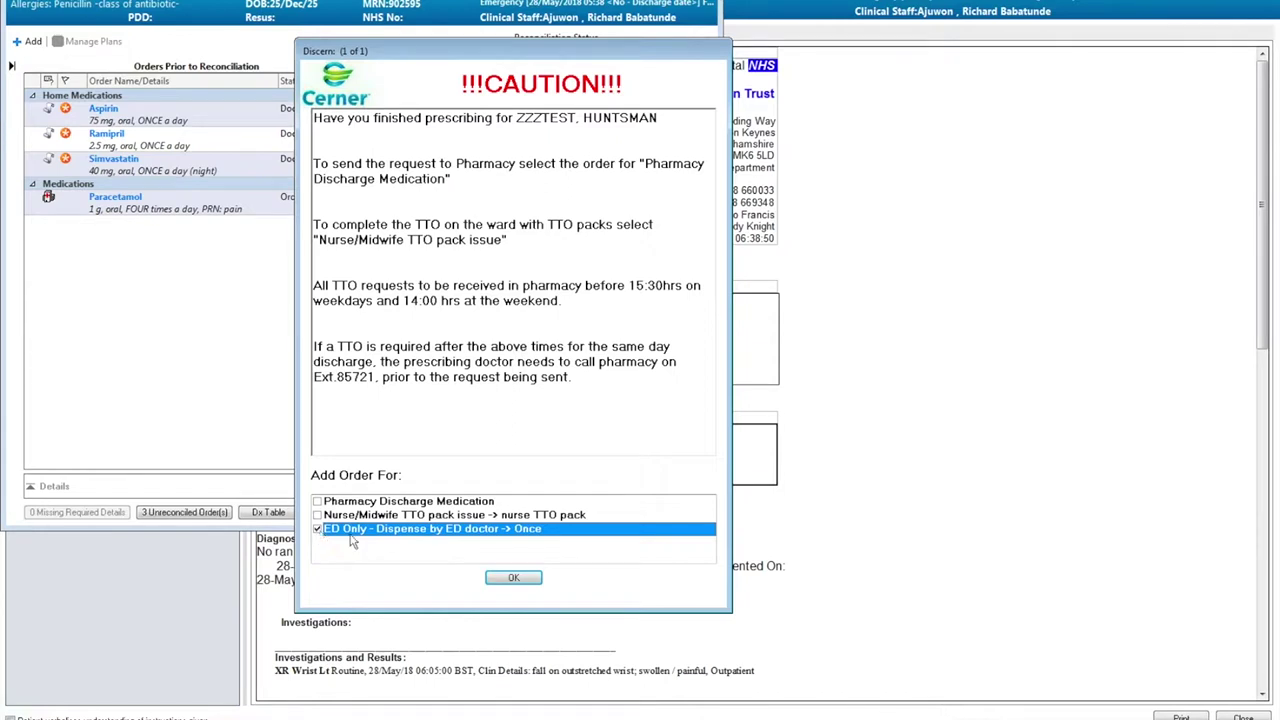
pyautogui.click(514, 578)
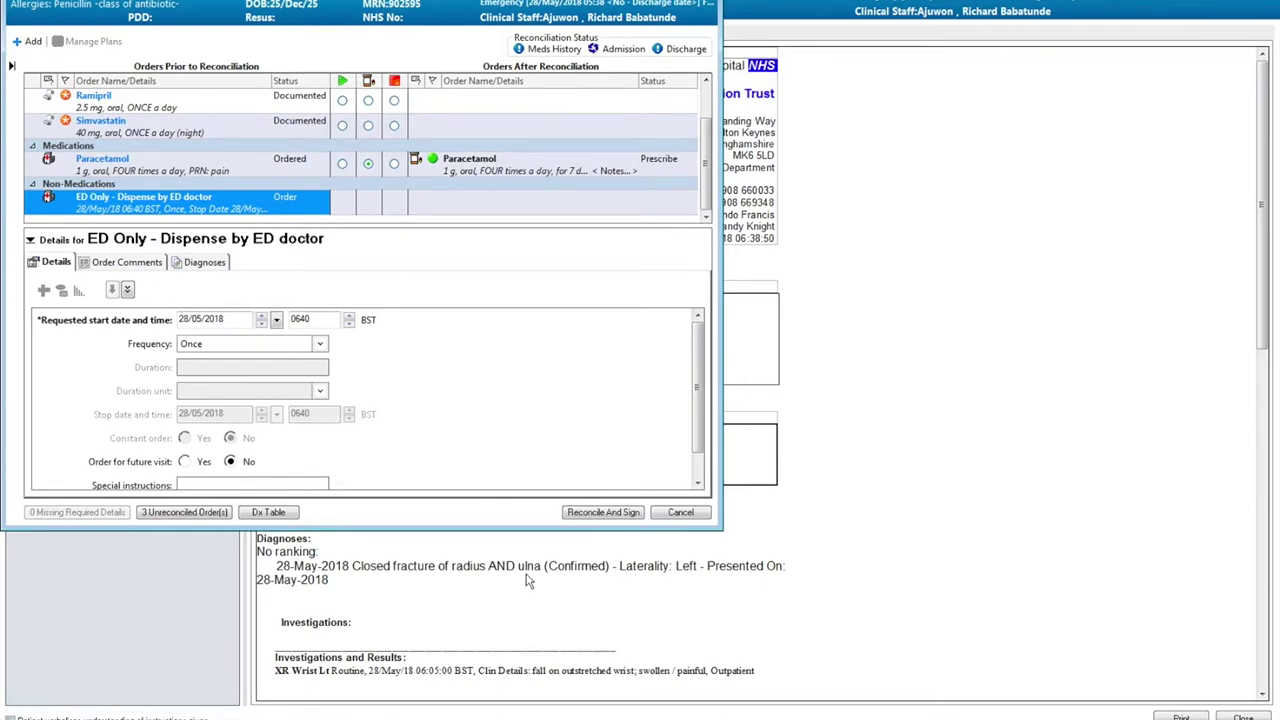
pyautogui.click(630, 512)
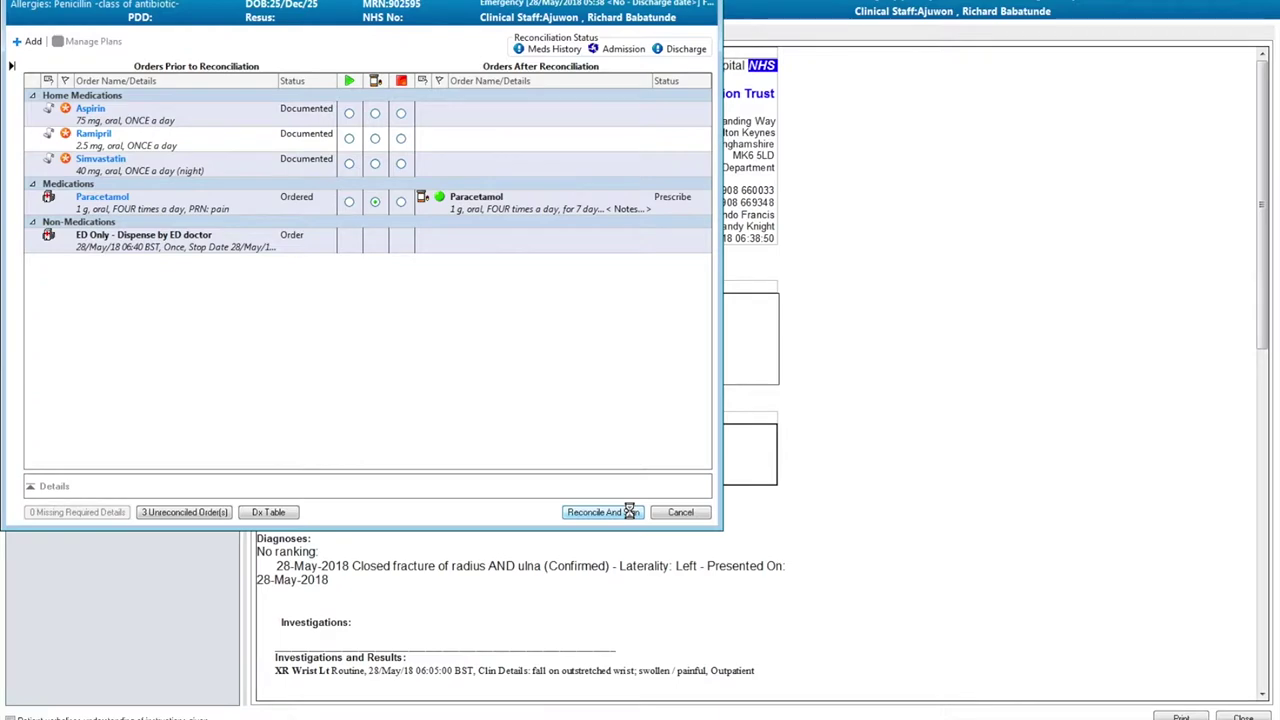
pyautogui.click(1262, 694)
# Scroll through the discharge summary letter to review its contents
pyautogui.moveTo(1262, 694); pyautogui.dragTo(1263, 696)
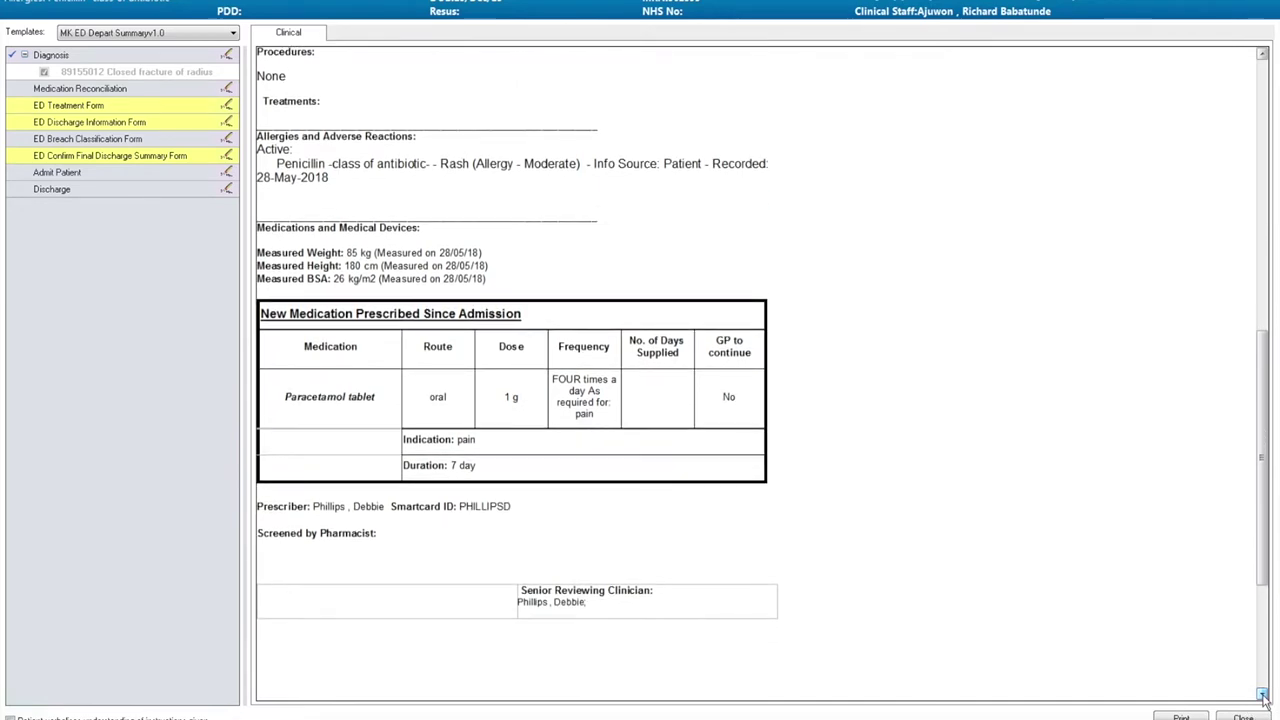
pyautogui.moveTo(1260, 556); pyautogui.dragTo(1262, 290)
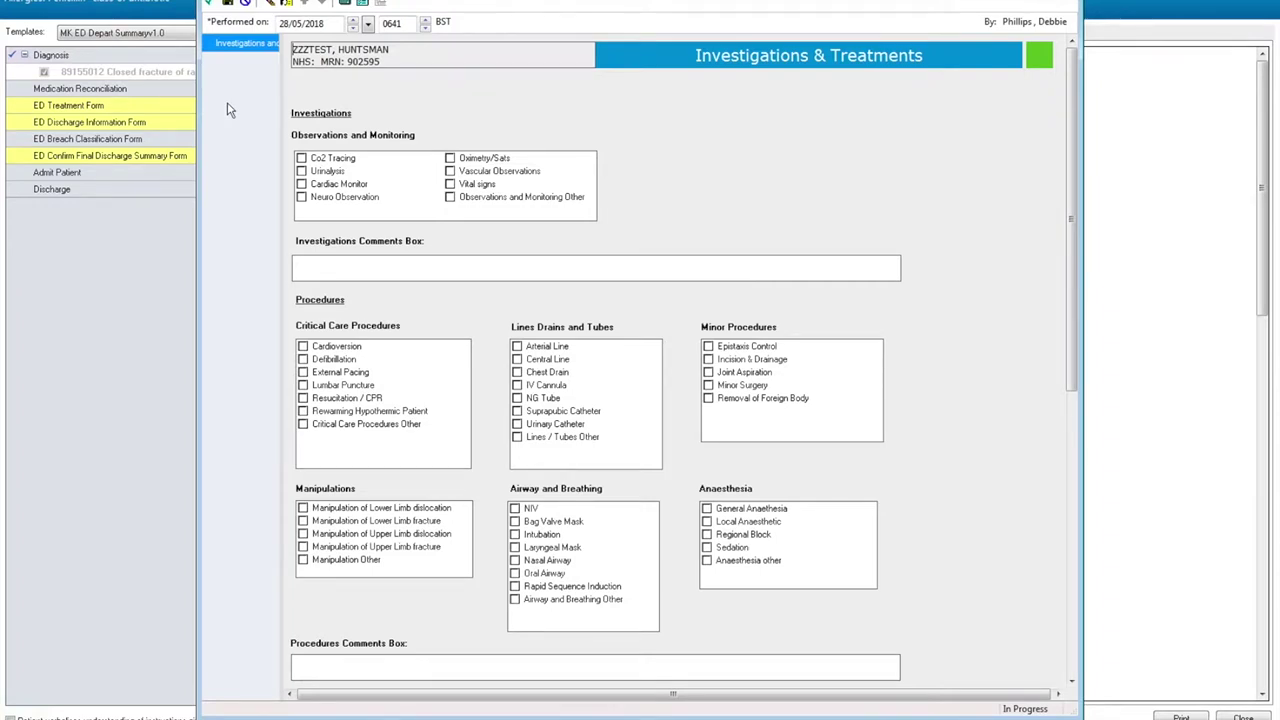
# Tick Vital signs, Plaster of Paris, Sling / Collar & Cuff and Oral Medications, then sign
pyautogui.click(451, 185)
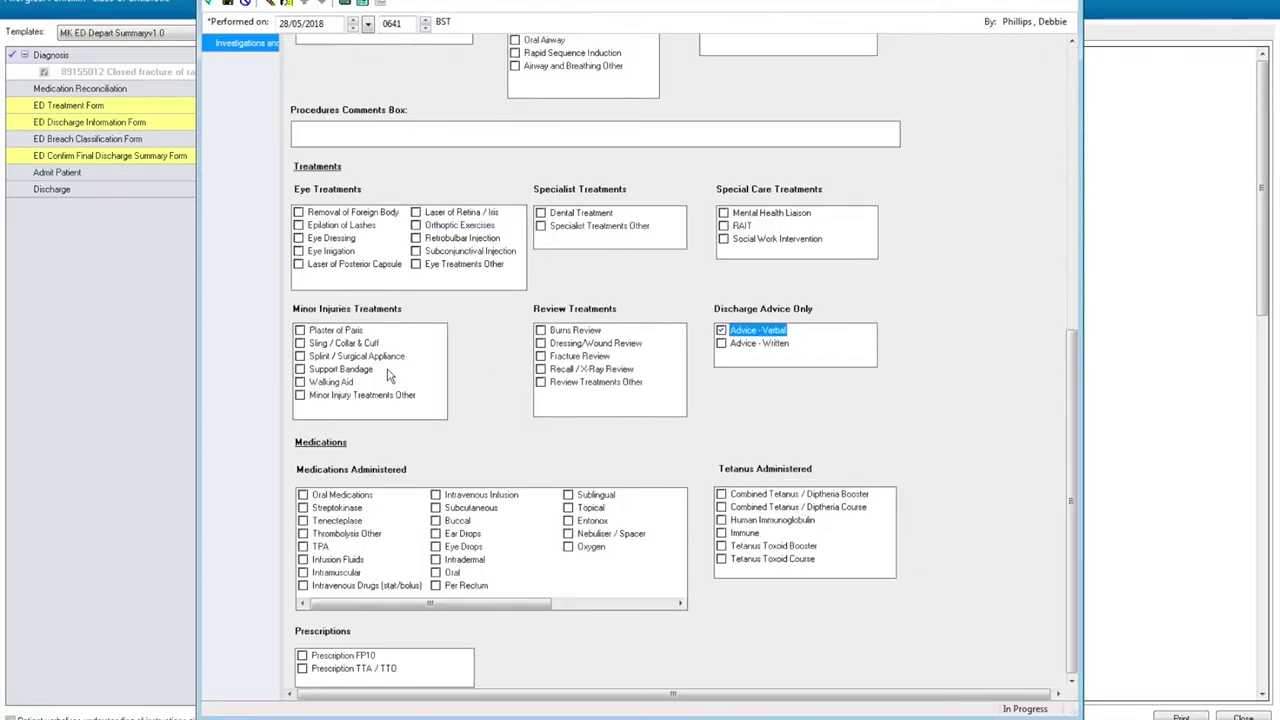
pyautogui.click(300, 330)
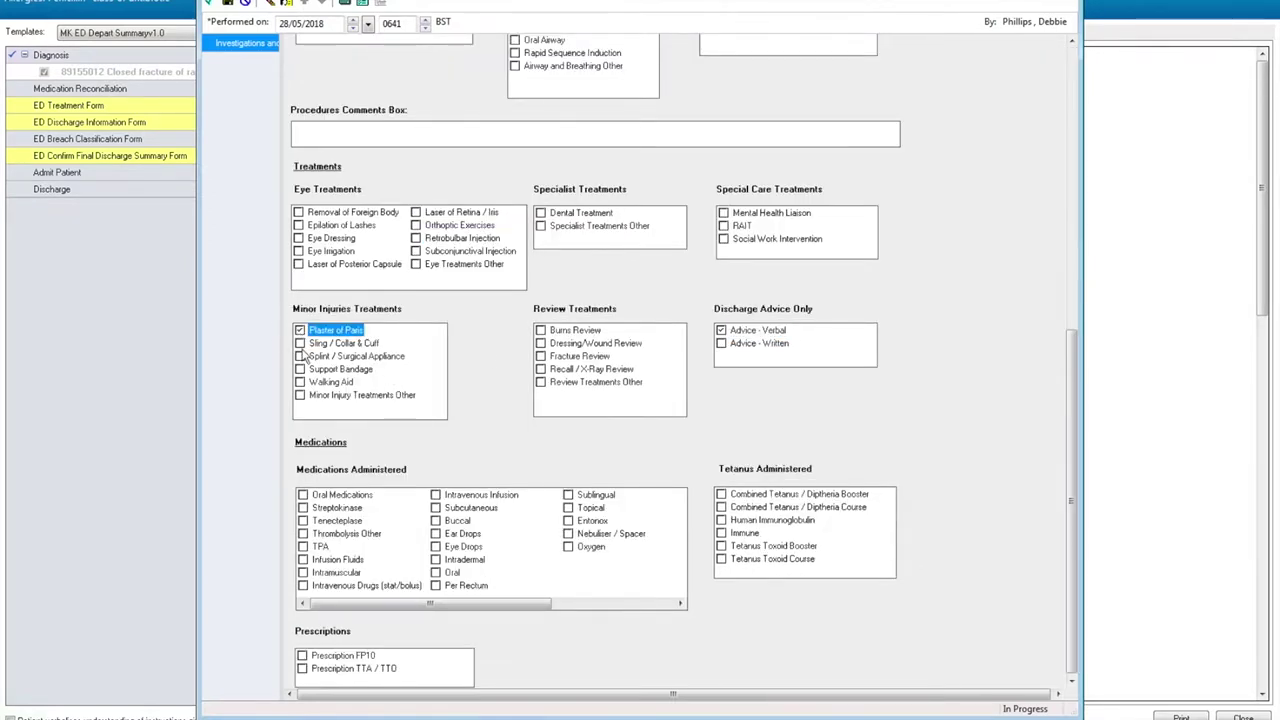
pyautogui.click(300, 343)
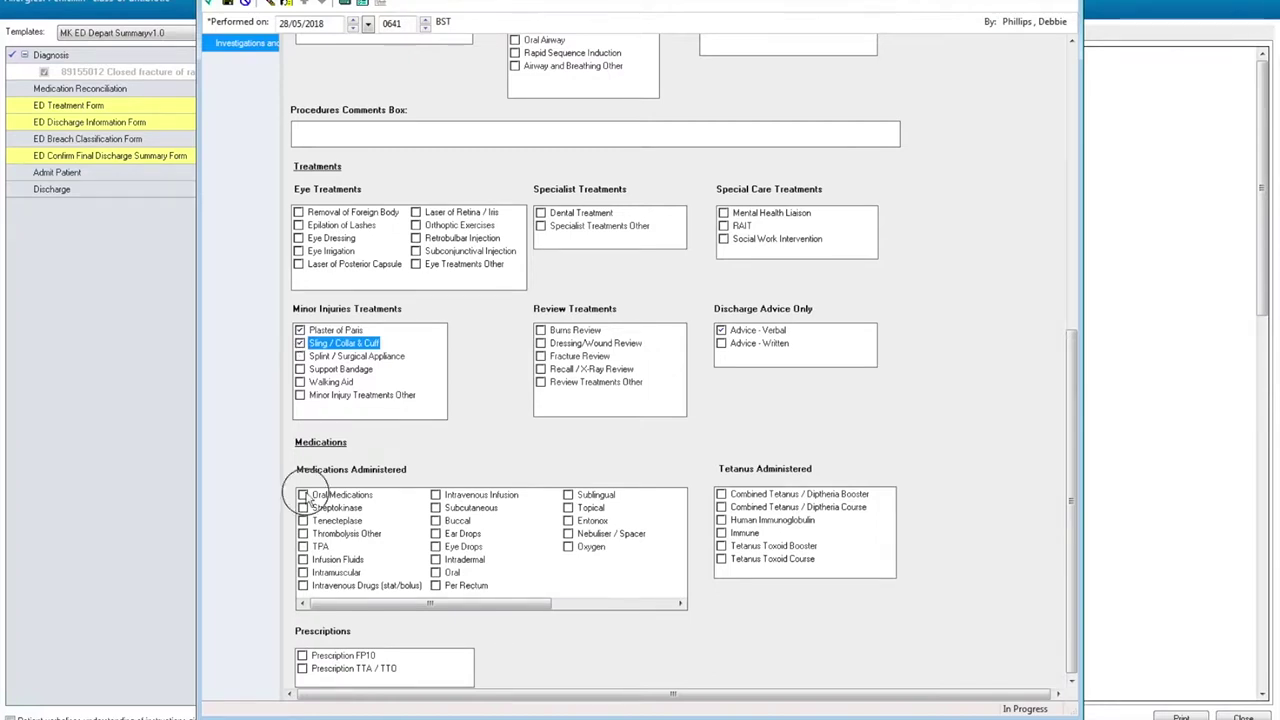
pyautogui.click(303, 495)
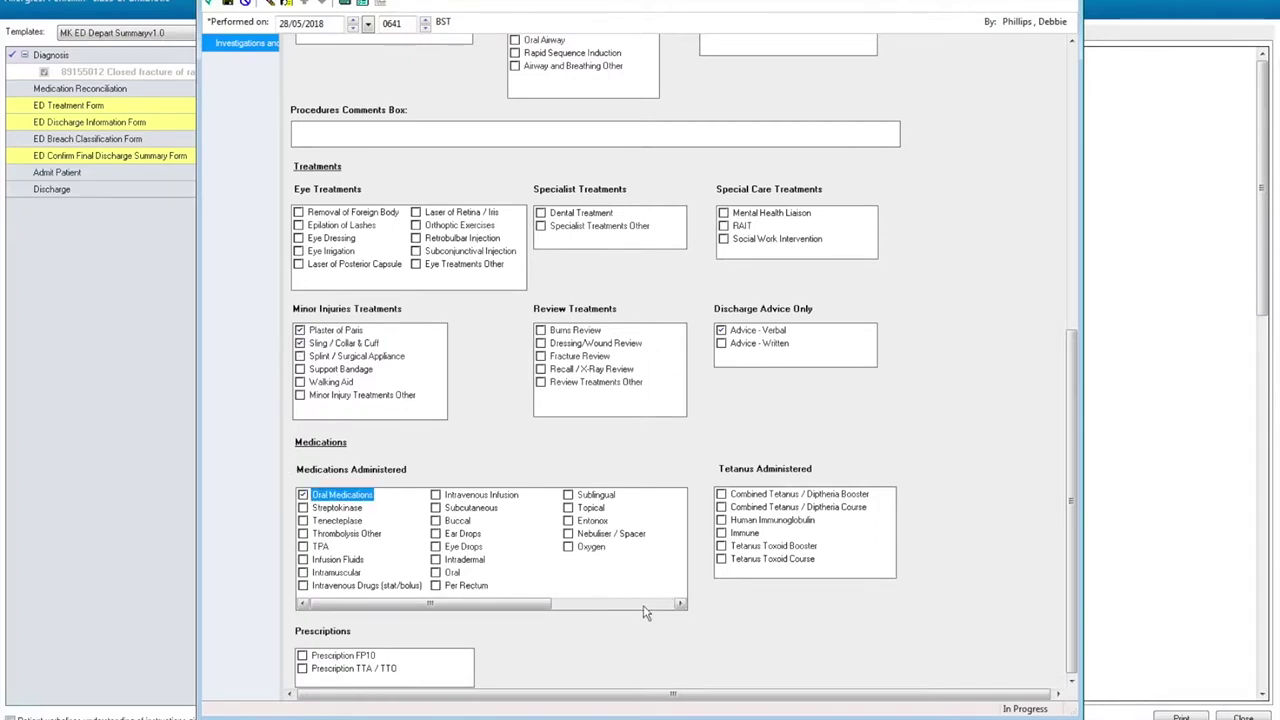
pyautogui.click(1224, 703)
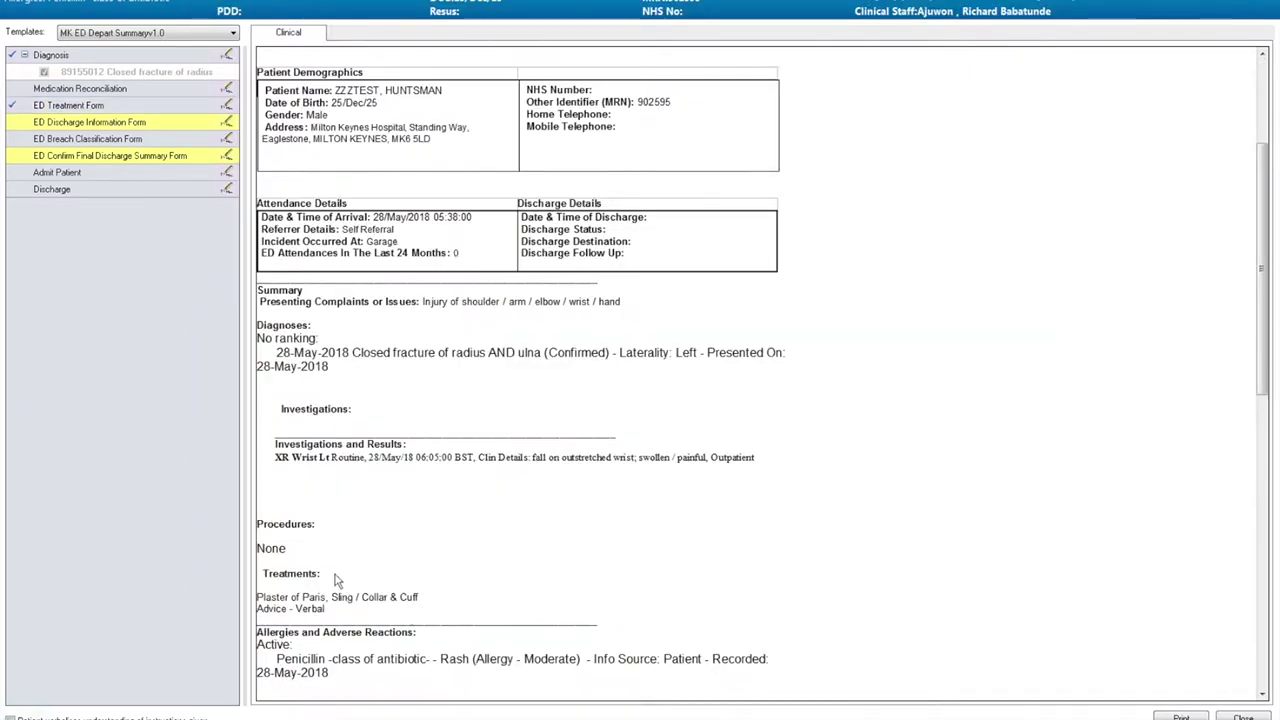
# Paste the discharge note into the GP instructions of the ED Discharge Information Form
pyautogui.click(228, 122)
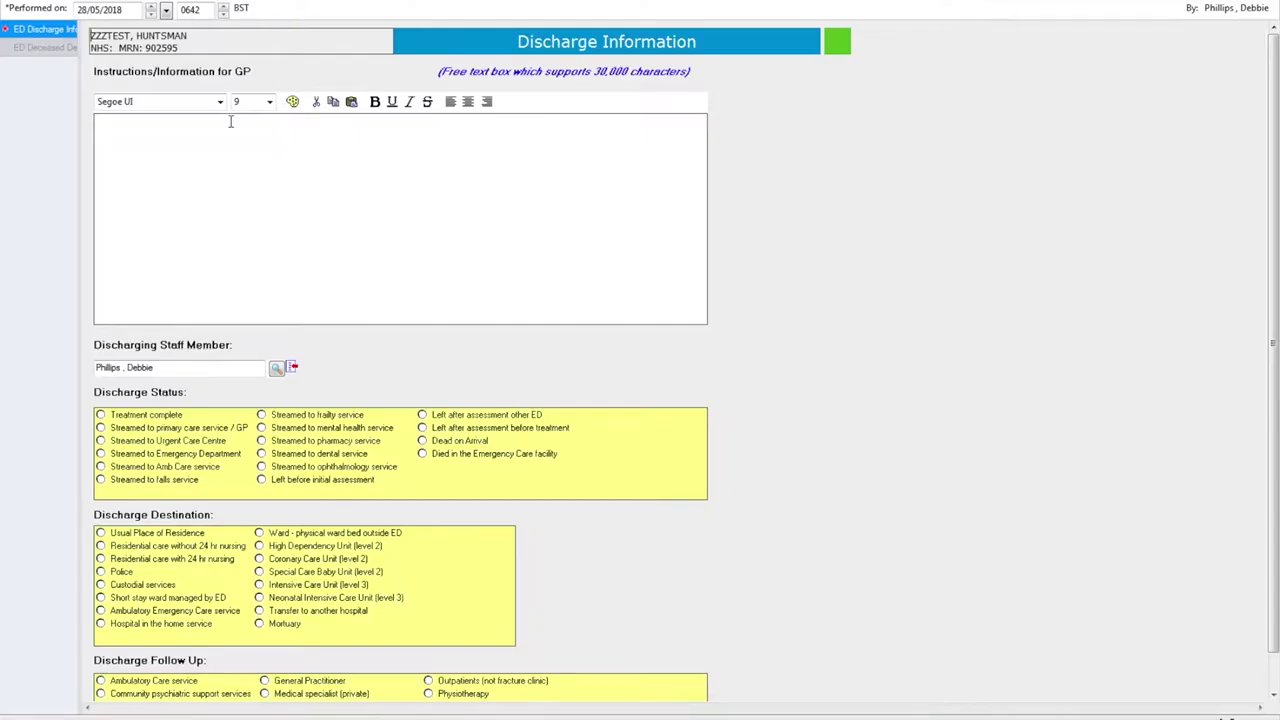
pyautogui.click(172, 132)
pyautogui.write('Presented with 8 hr history painful left wrist after fall; fracture confirmed, POP applied and analgesia give. For fracture clinic review tomorrow')
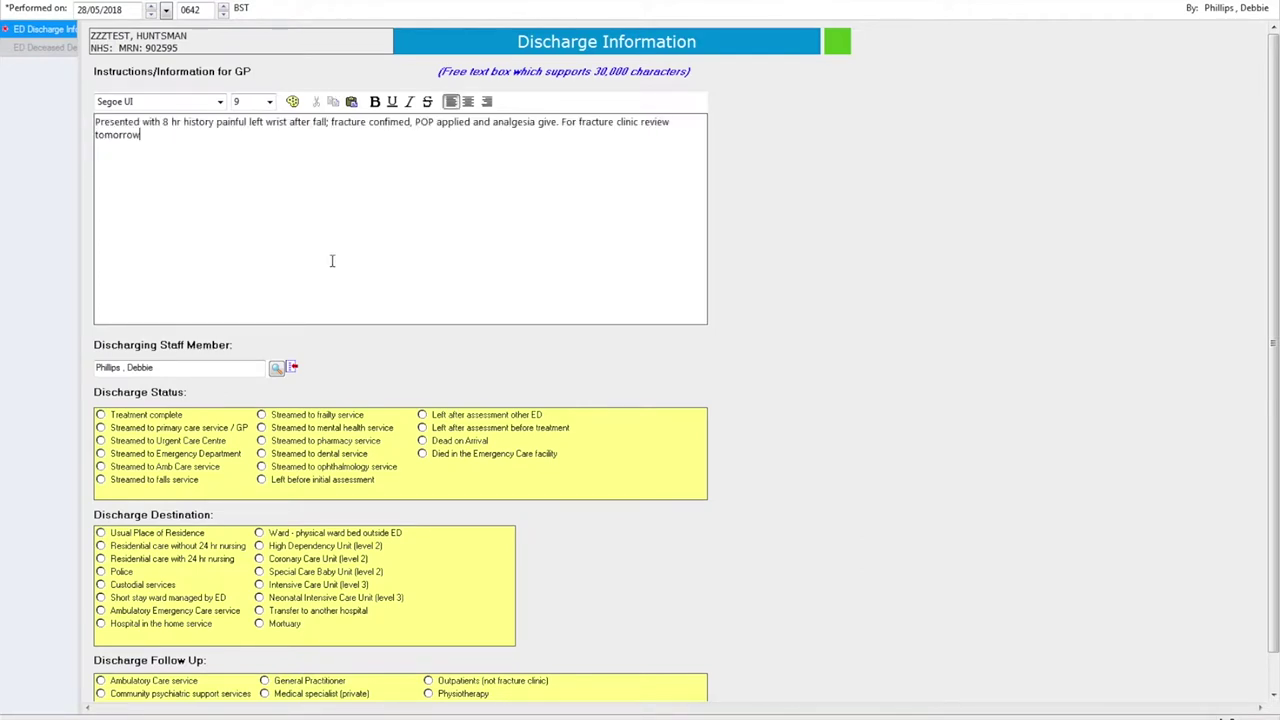
pyautogui.click(1272, 693)
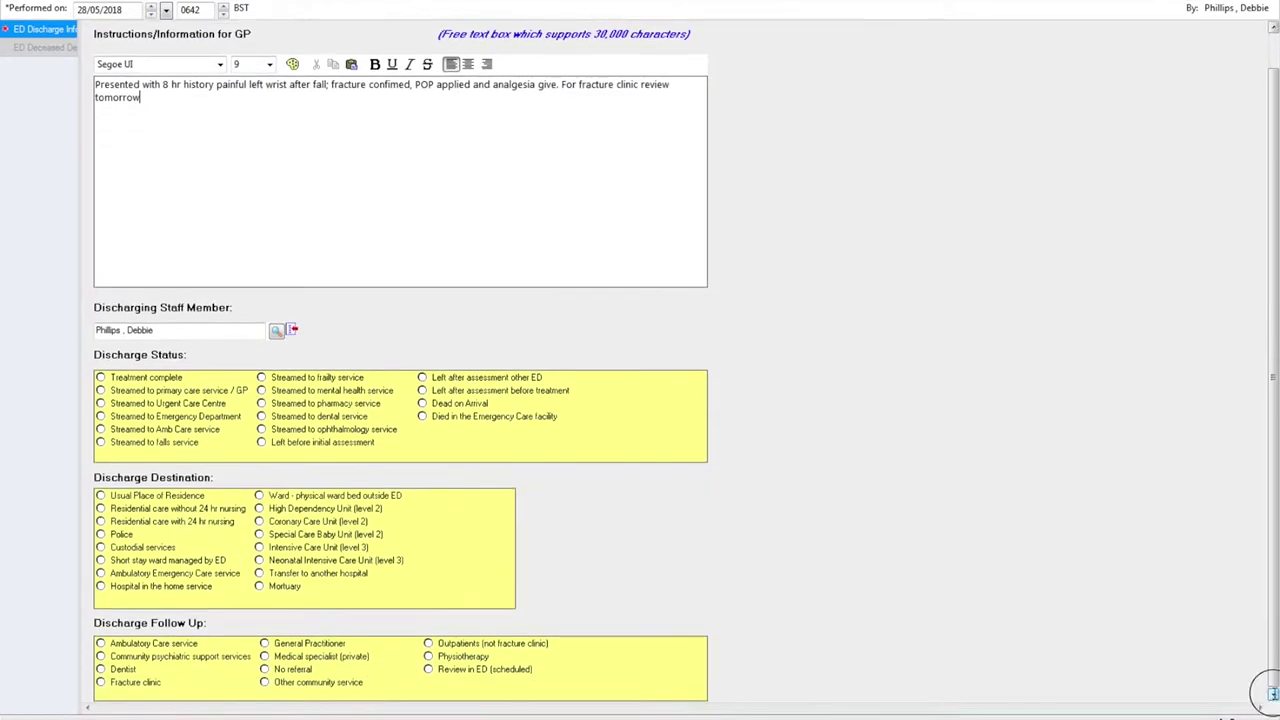
# Select Treatment complete, Usual Place of Residence and Fracture clinic follow-up
pyautogui.click(101, 378)
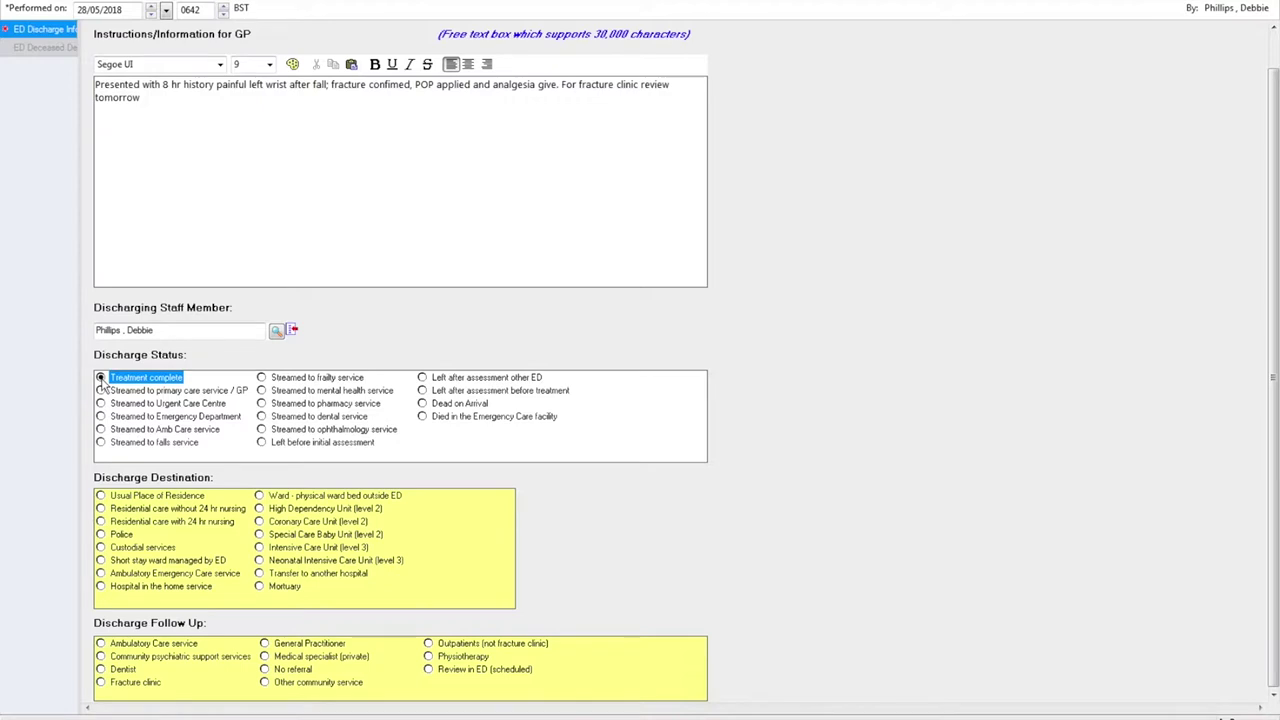
pyautogui.click(101, 496)
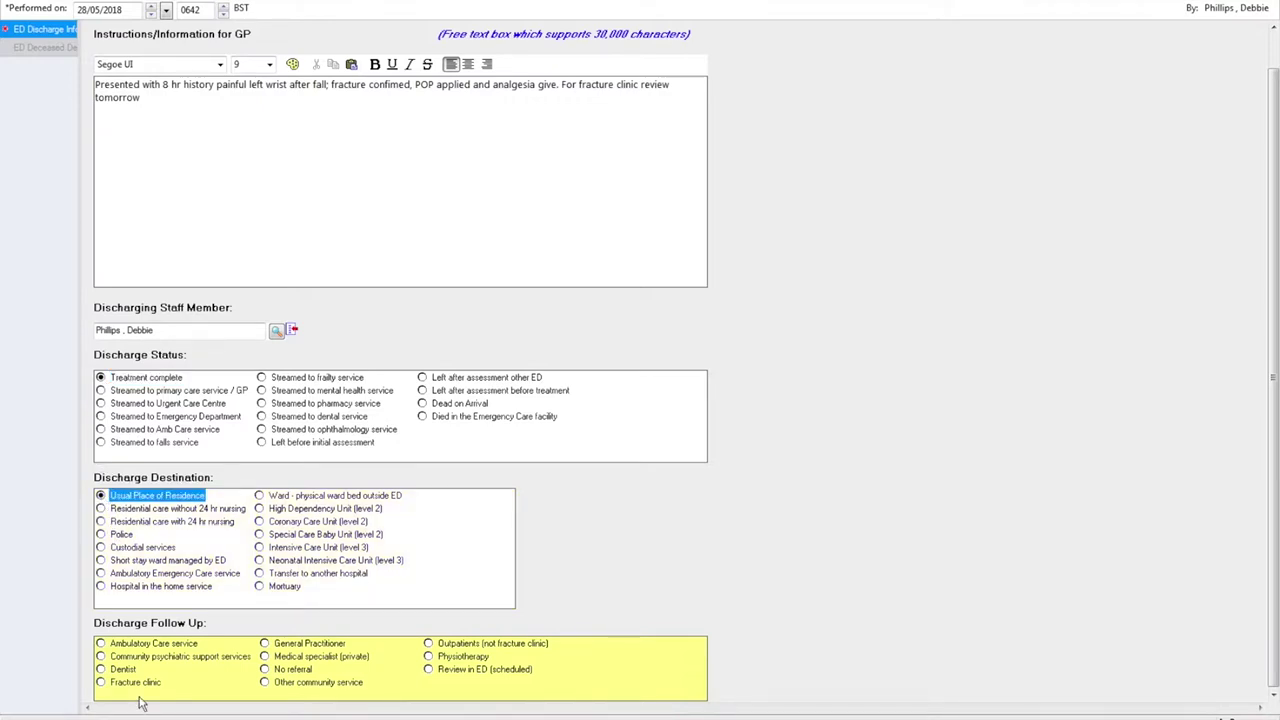
pyautogui.click(101, 682)
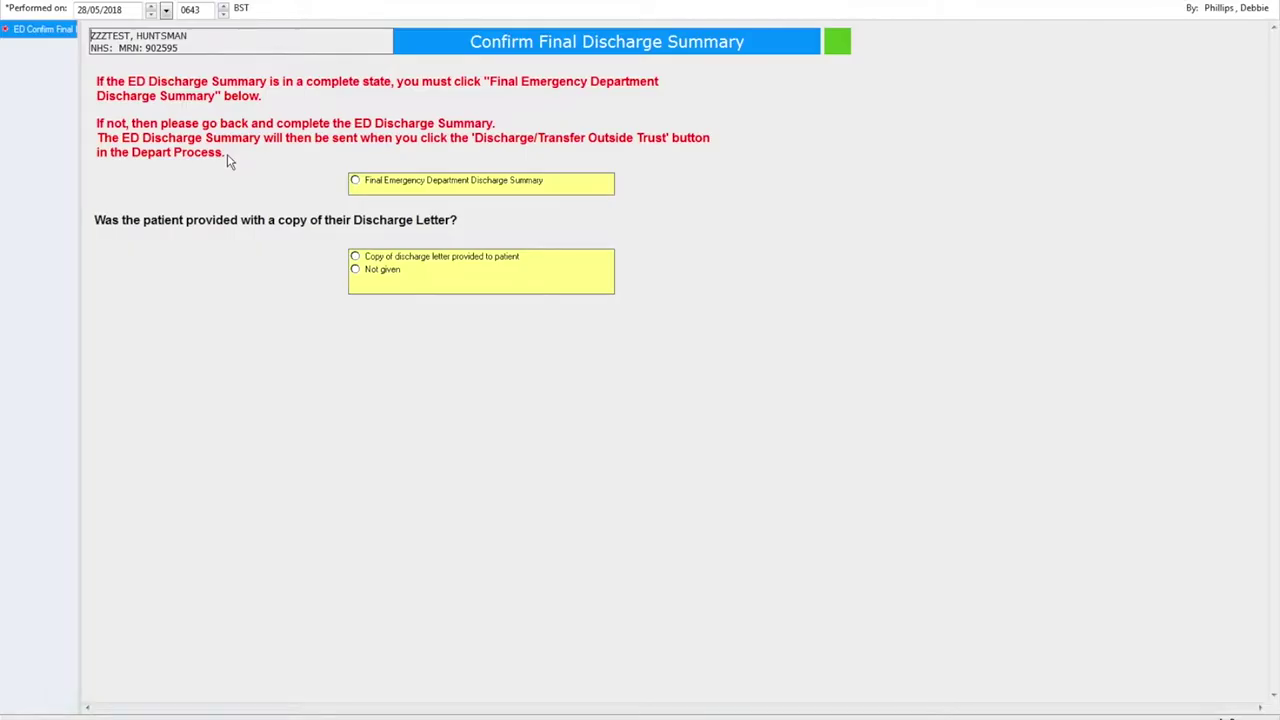
# Select Final Emergency Department Discharge Summary and copy Not given, then sign the form
pyautogui.click(355, 181)
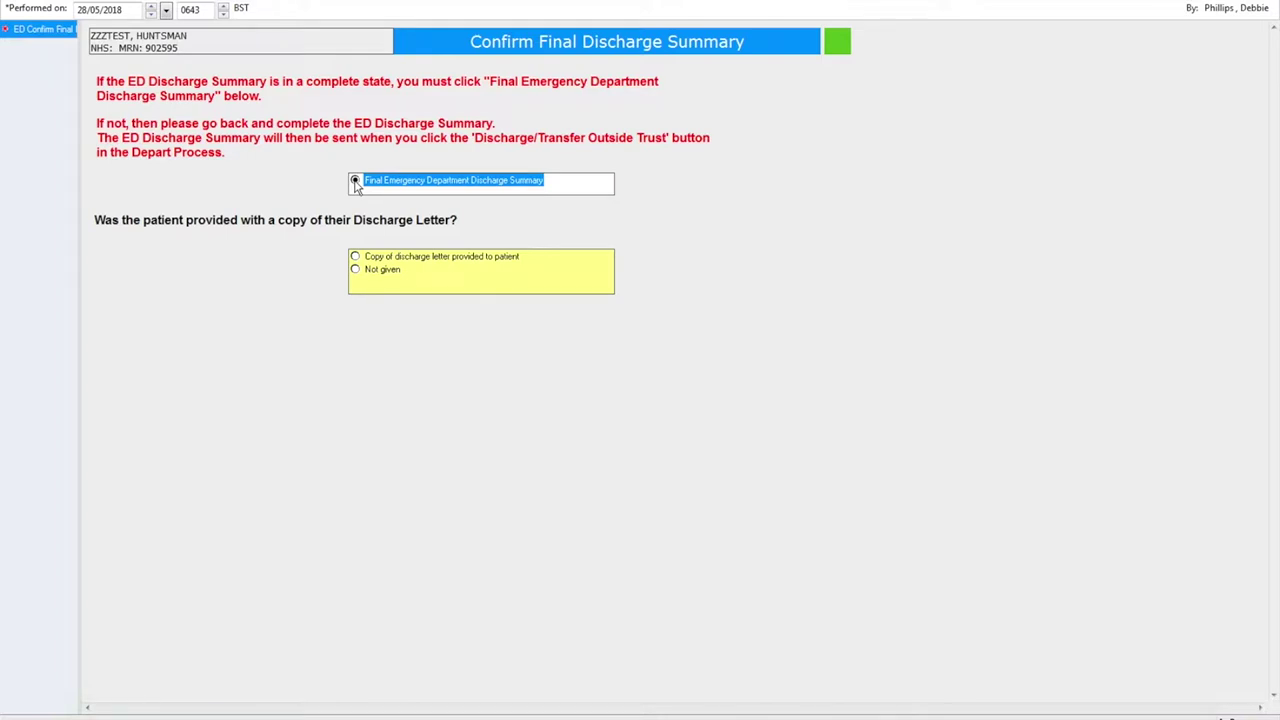
pyautogui.click(355, 270)
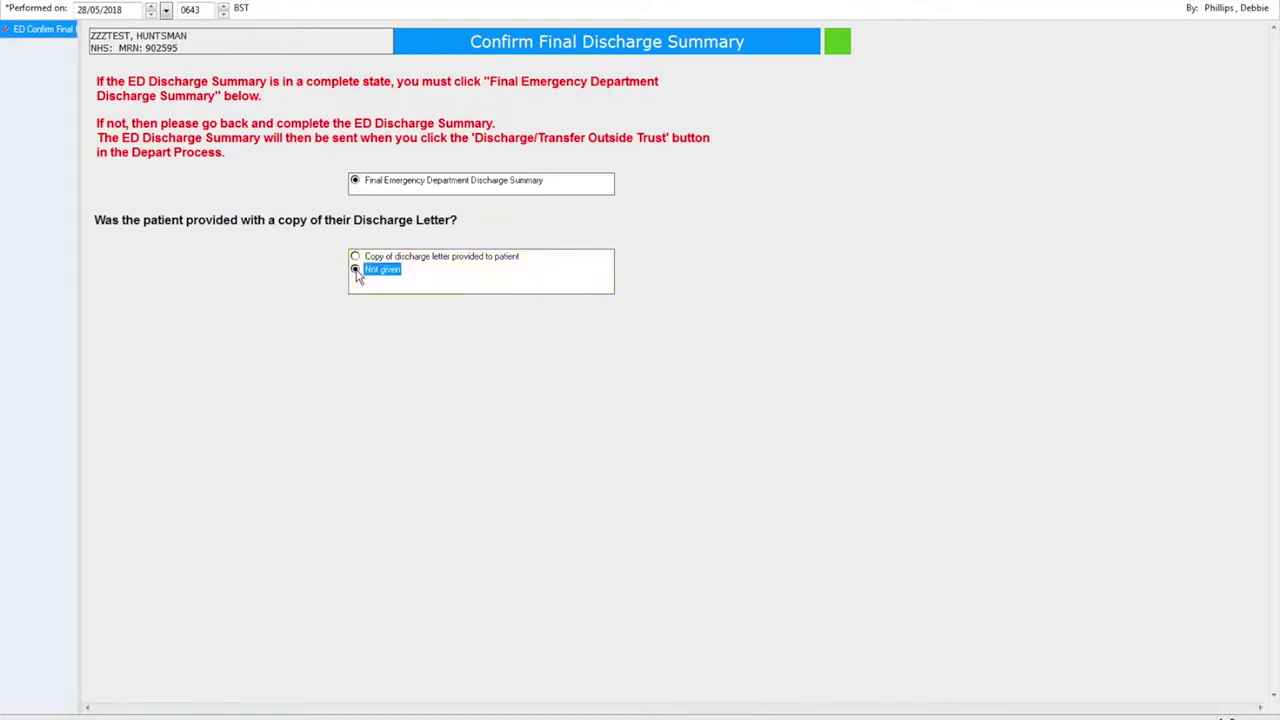
pyautogui.click(12, 4)
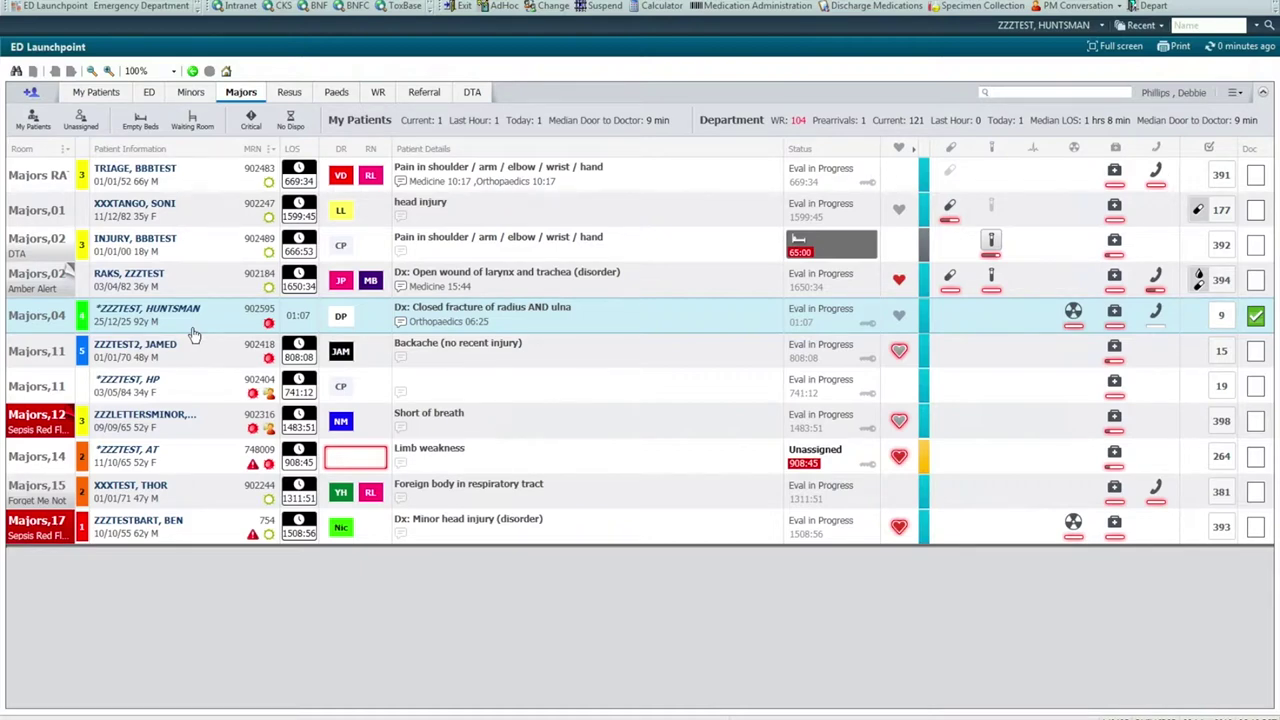
pyautogui.moveTo(195, 336)
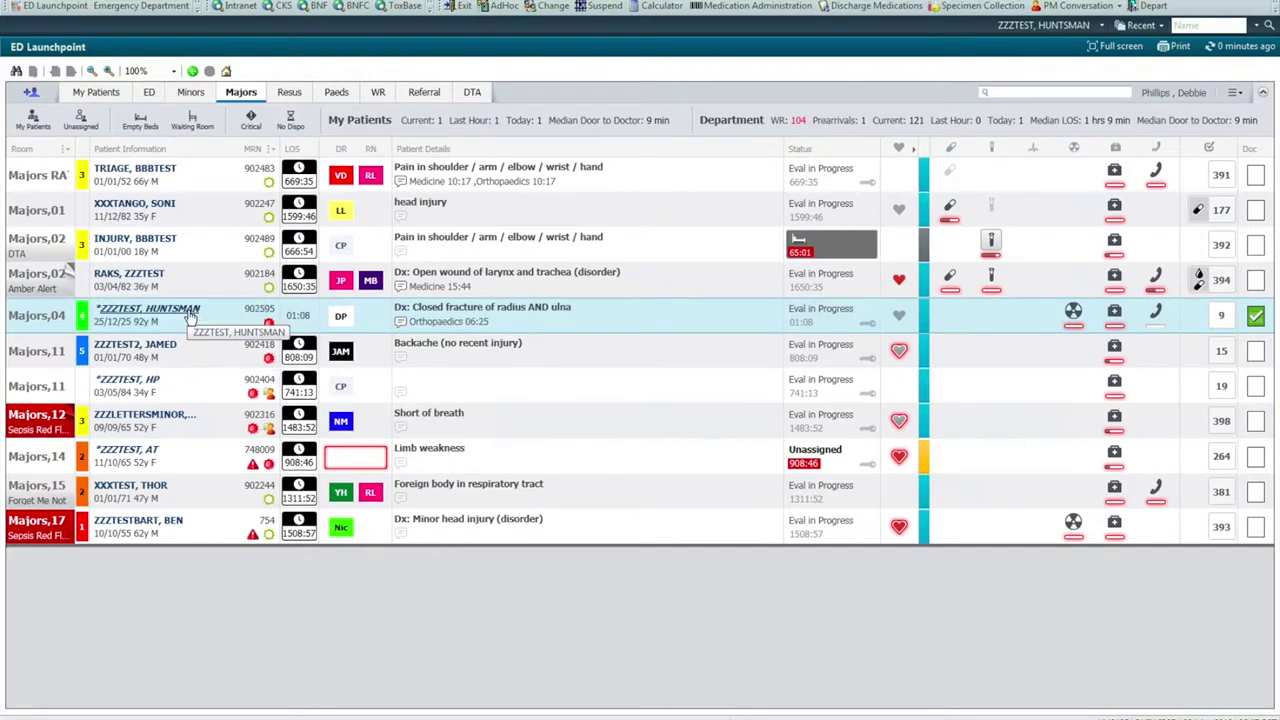
pyautogui.rightClick(191, 315)
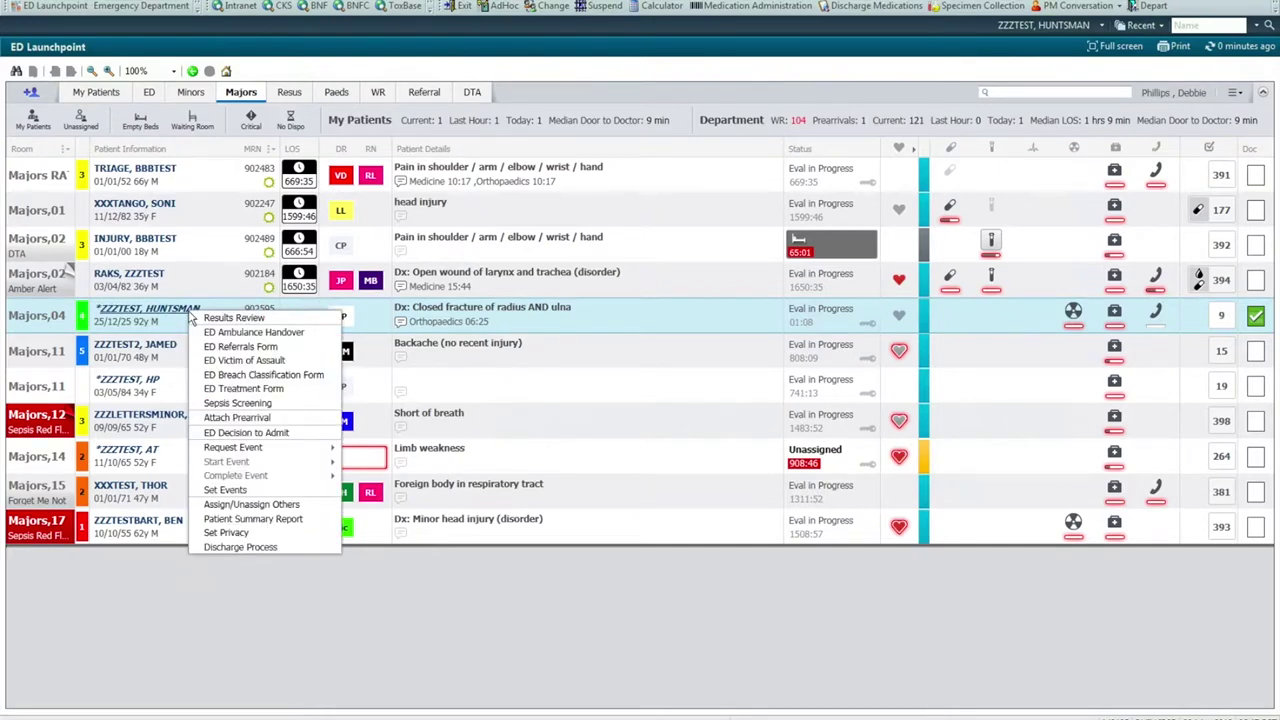
pyautogui.click(262, 580)
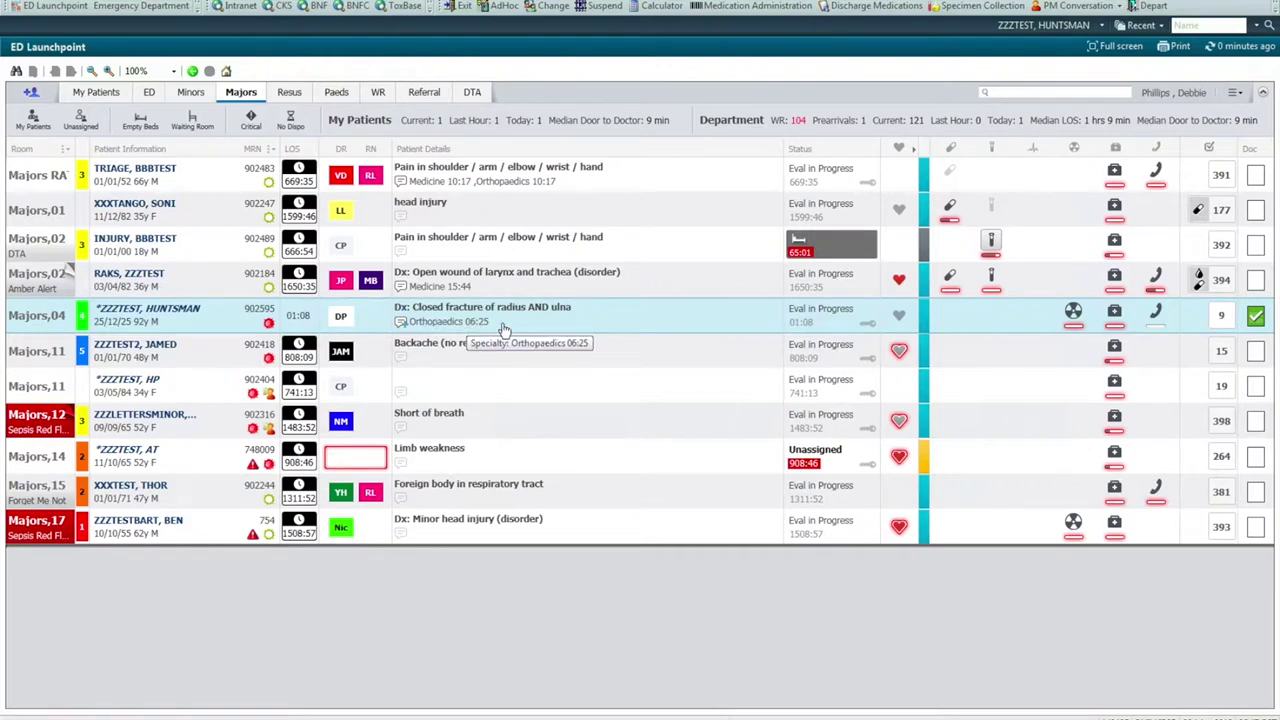
pyautogui.click(425, 92)
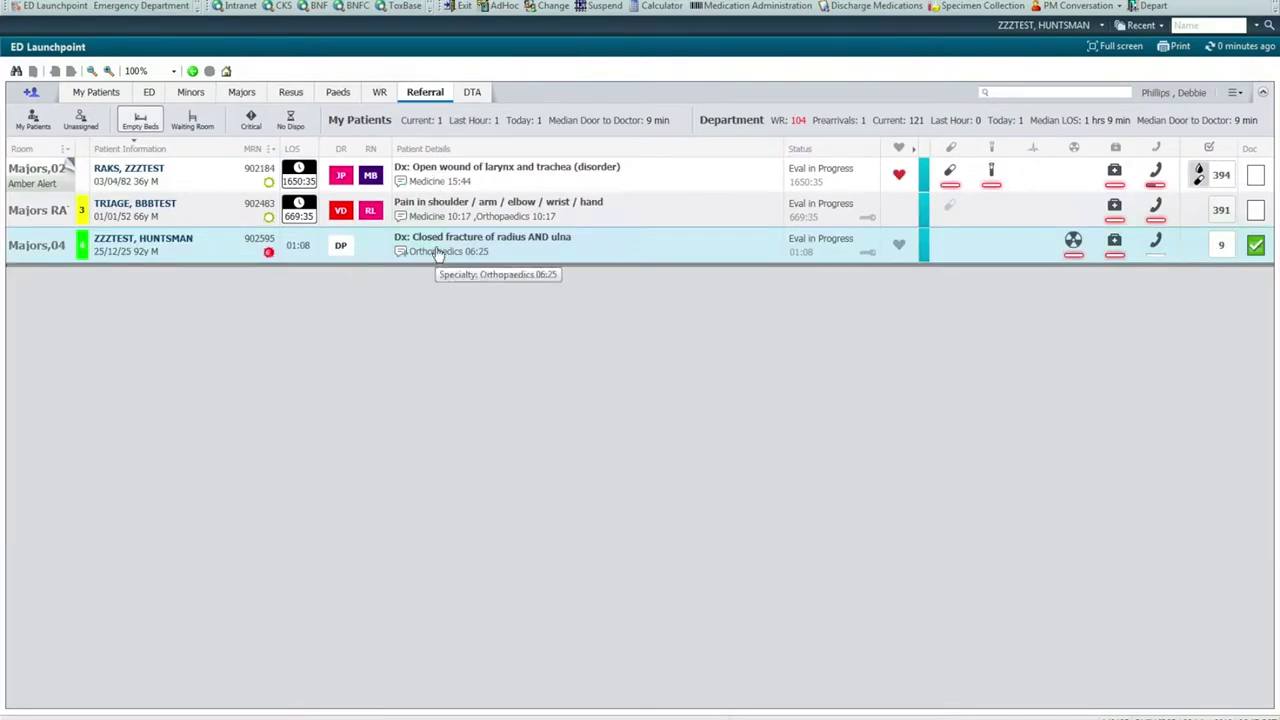
pyautogui.click(241, 92)
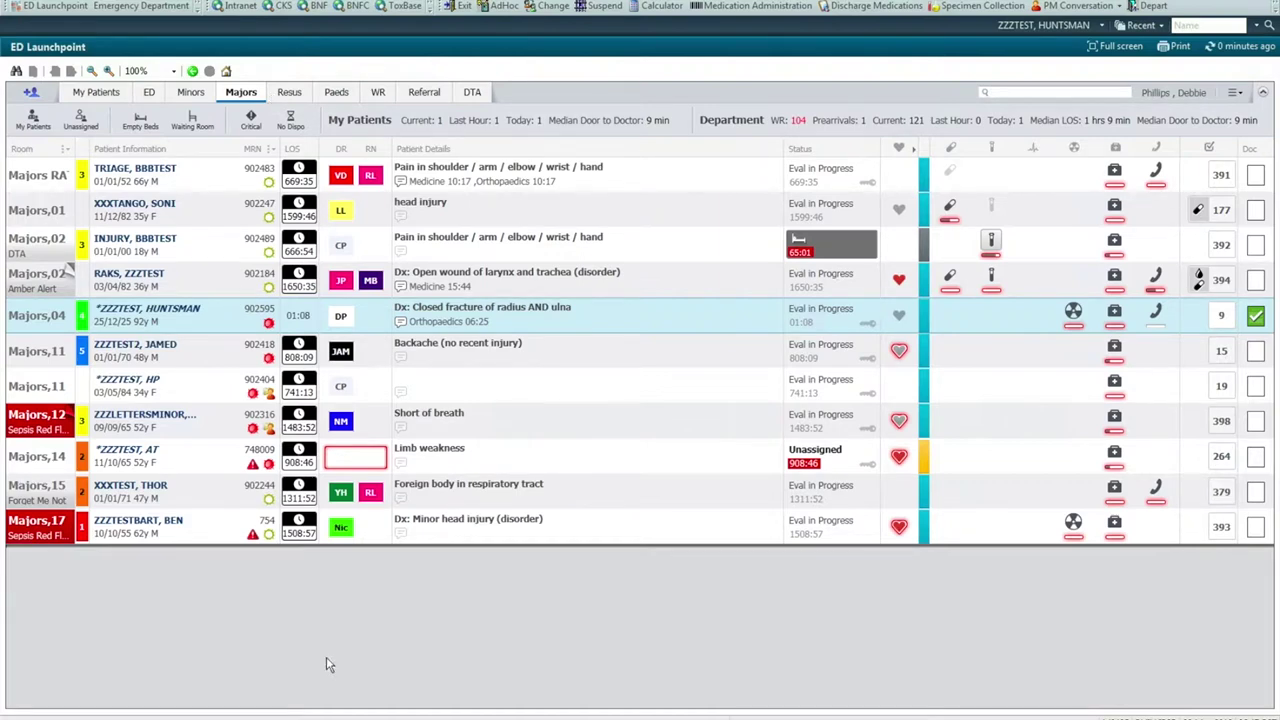
pyautogui.moveTo(280, 716)
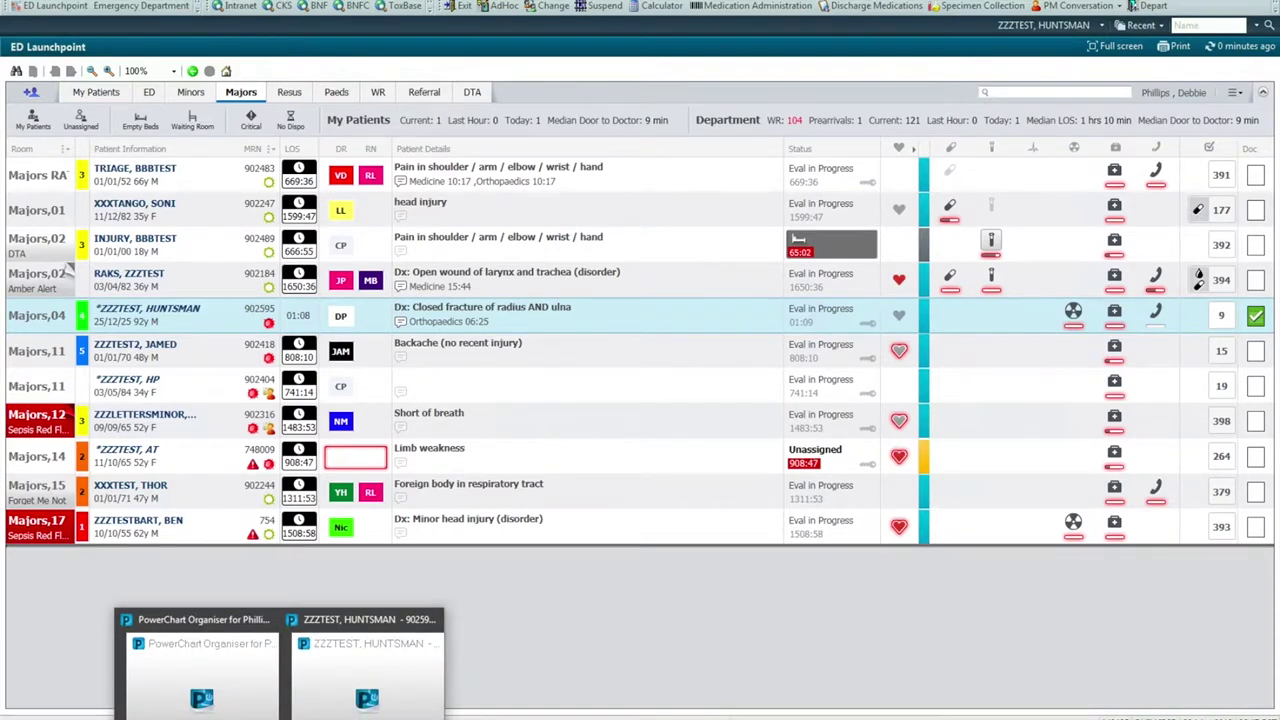
# Switch to the patient's PowerChart window and review visits, medications and documents
pyautogui.click(300, 655)
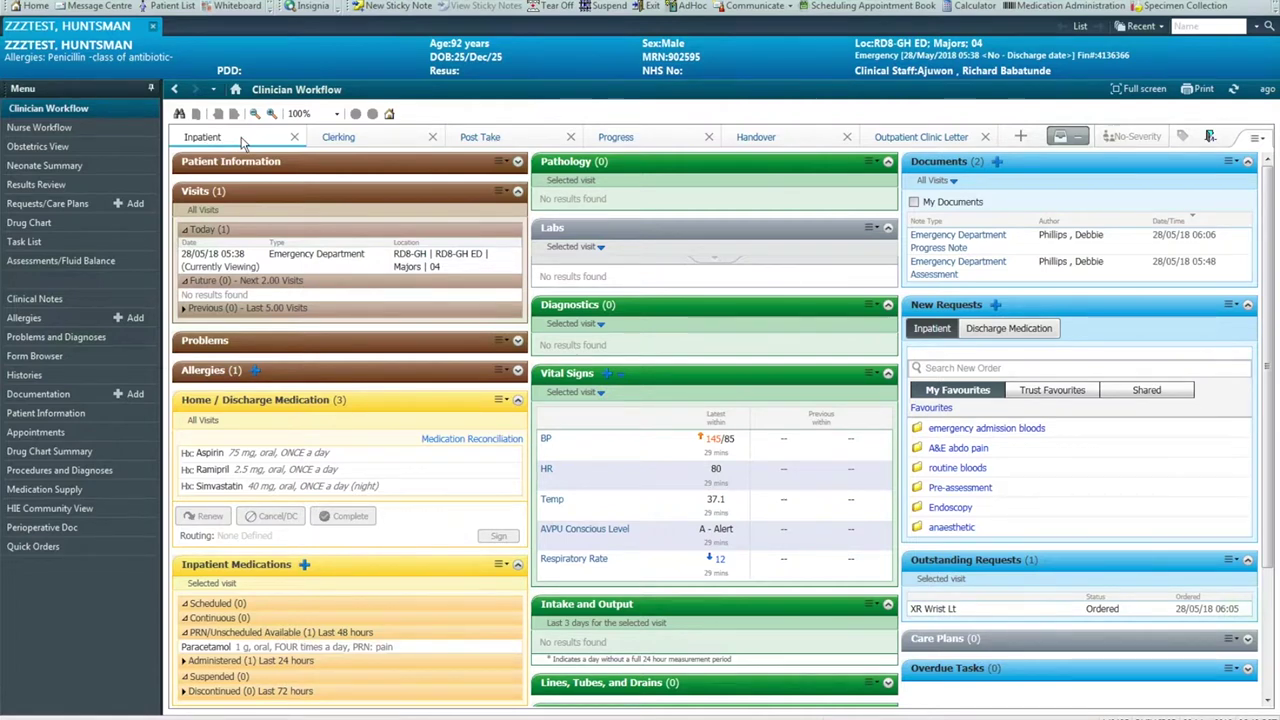
pyautogui.moveTo(278, 276)
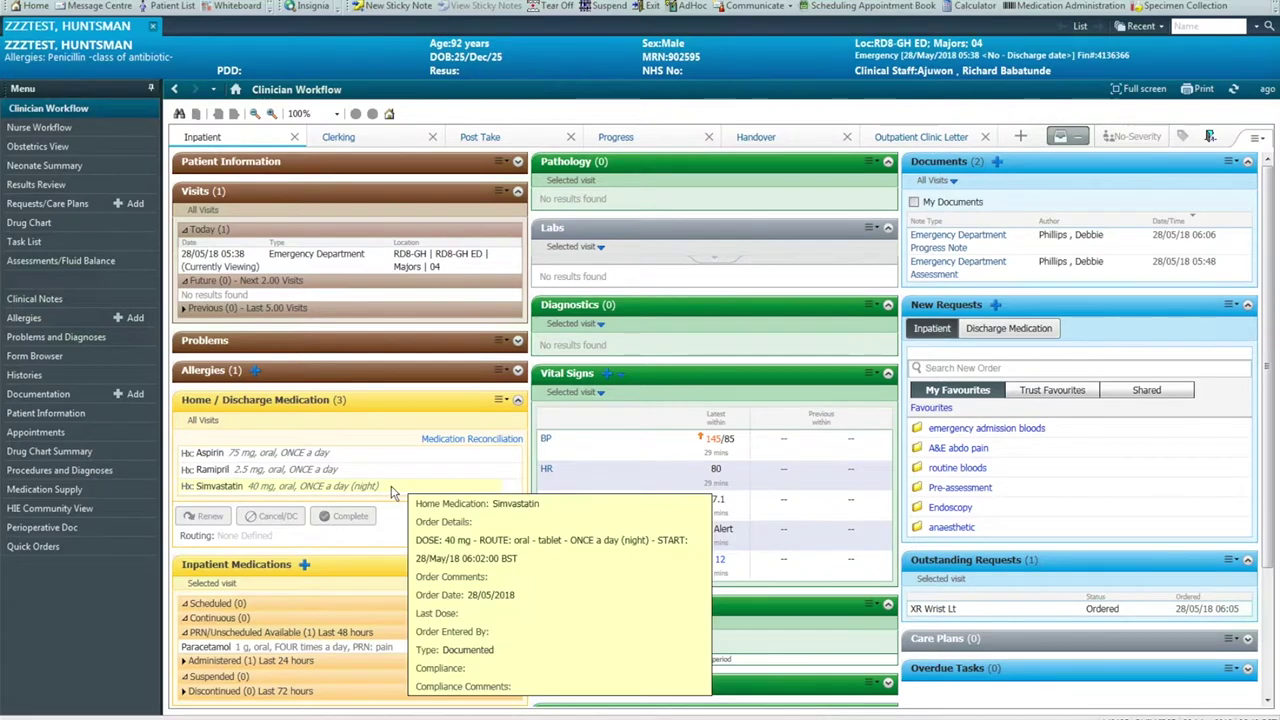
pyautogui.moveTo(399, 652)
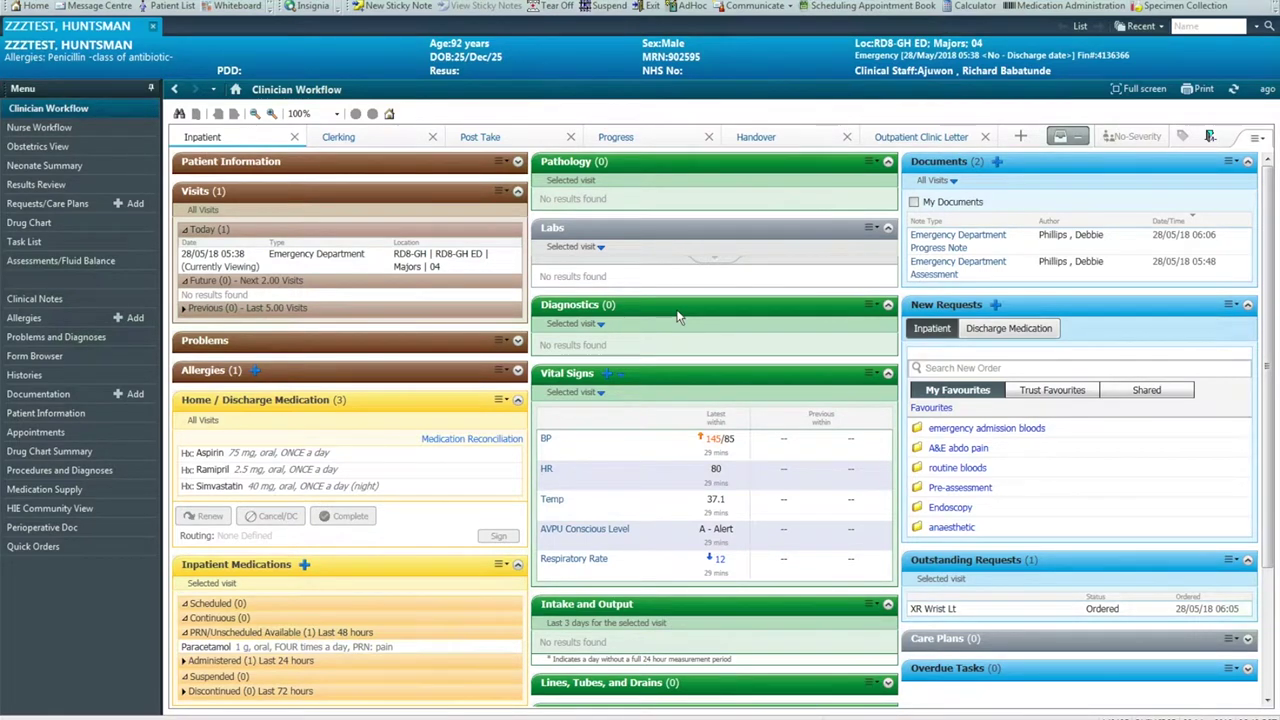
pyautogui.moveTo(993, 619)
pyautogui.moveTo(933, 285)
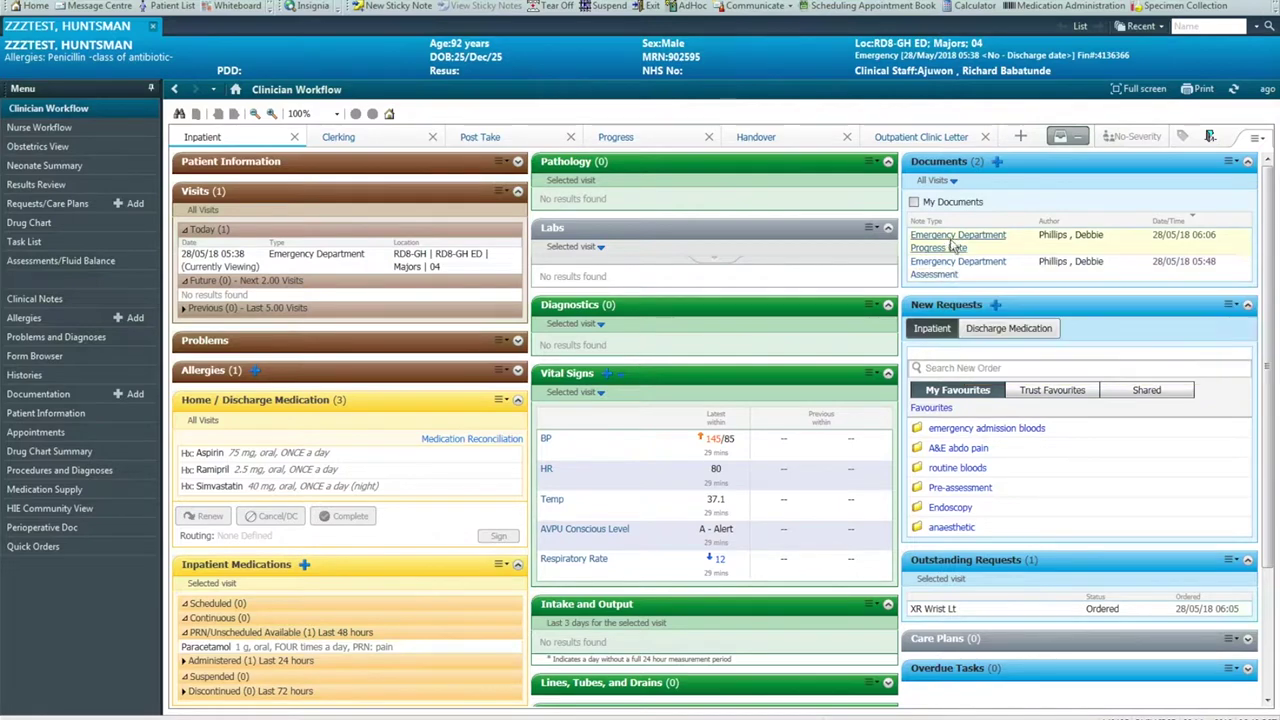
pyautogui.moveTo(953, 242)
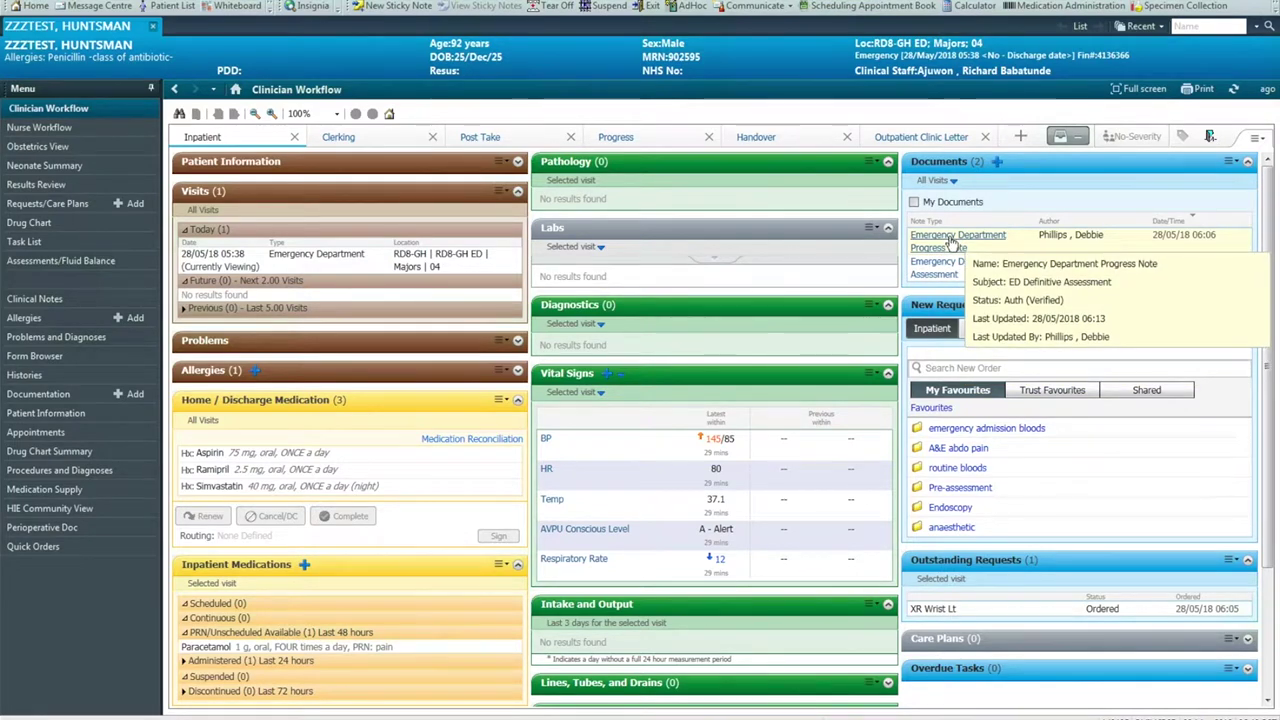
# Open the Emergency Department document, then close the ED Definitive Assessment result viewer
pyautogui.click(952, 240)
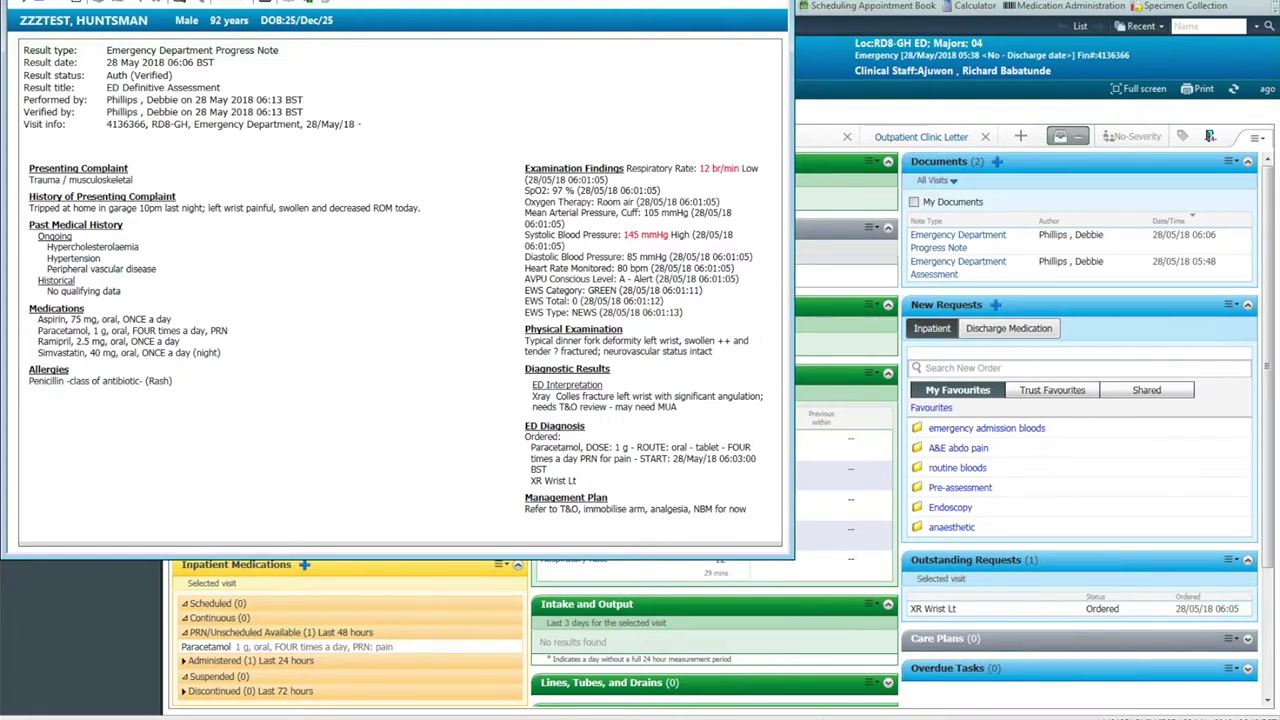
pyautogui.click(733, 27)
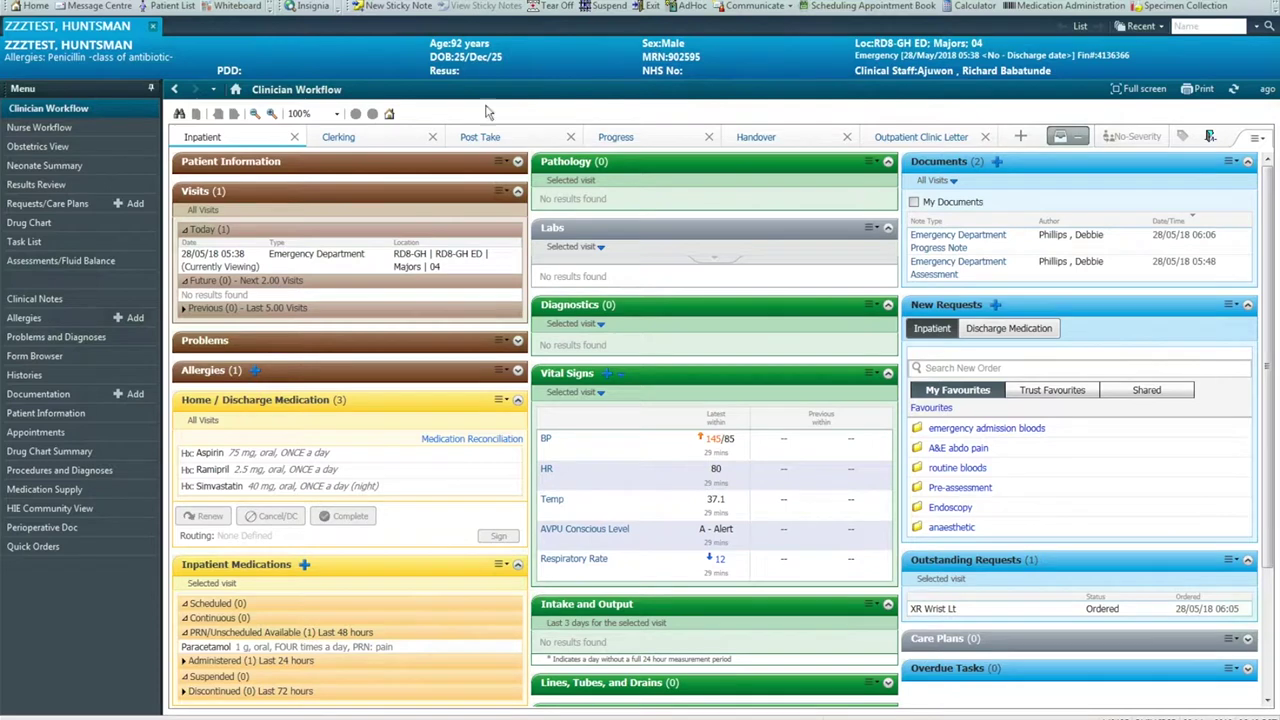
# Open the Clerking note and jump to Presenting Complaint, Past Medical History and the documents list
pyautogui.click(340, 137)
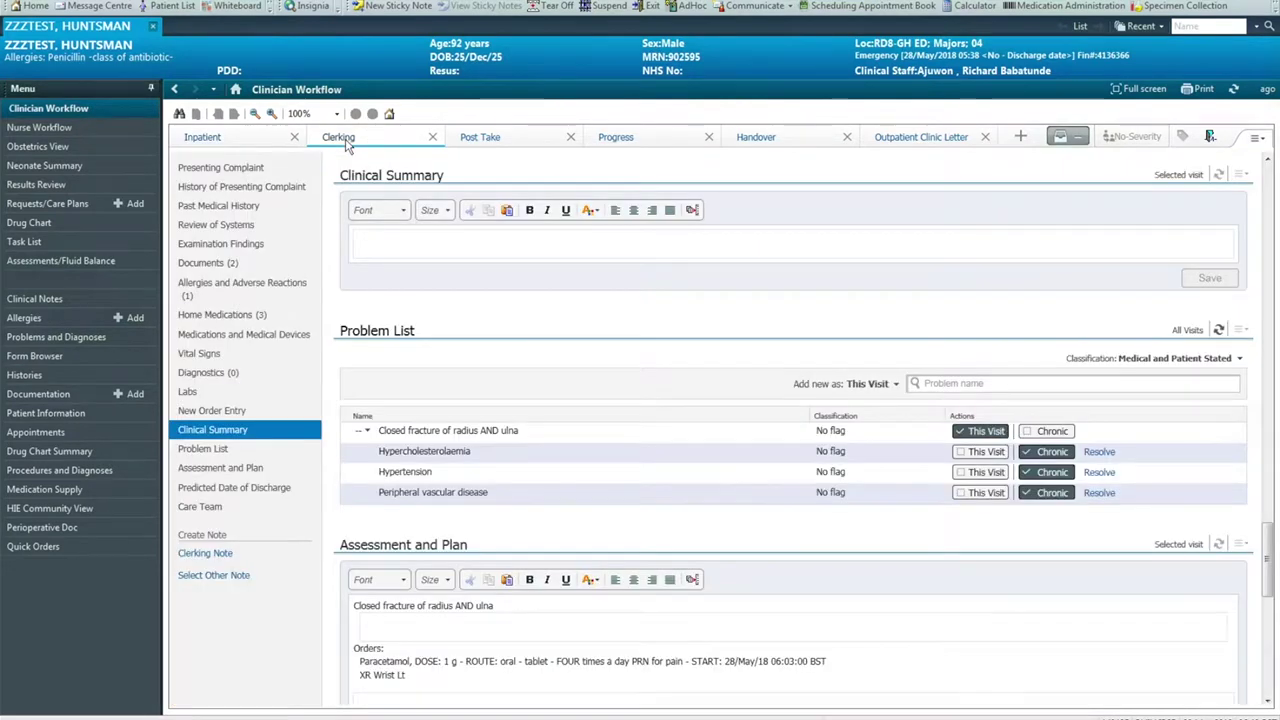
pyautogui.click(220, 170)
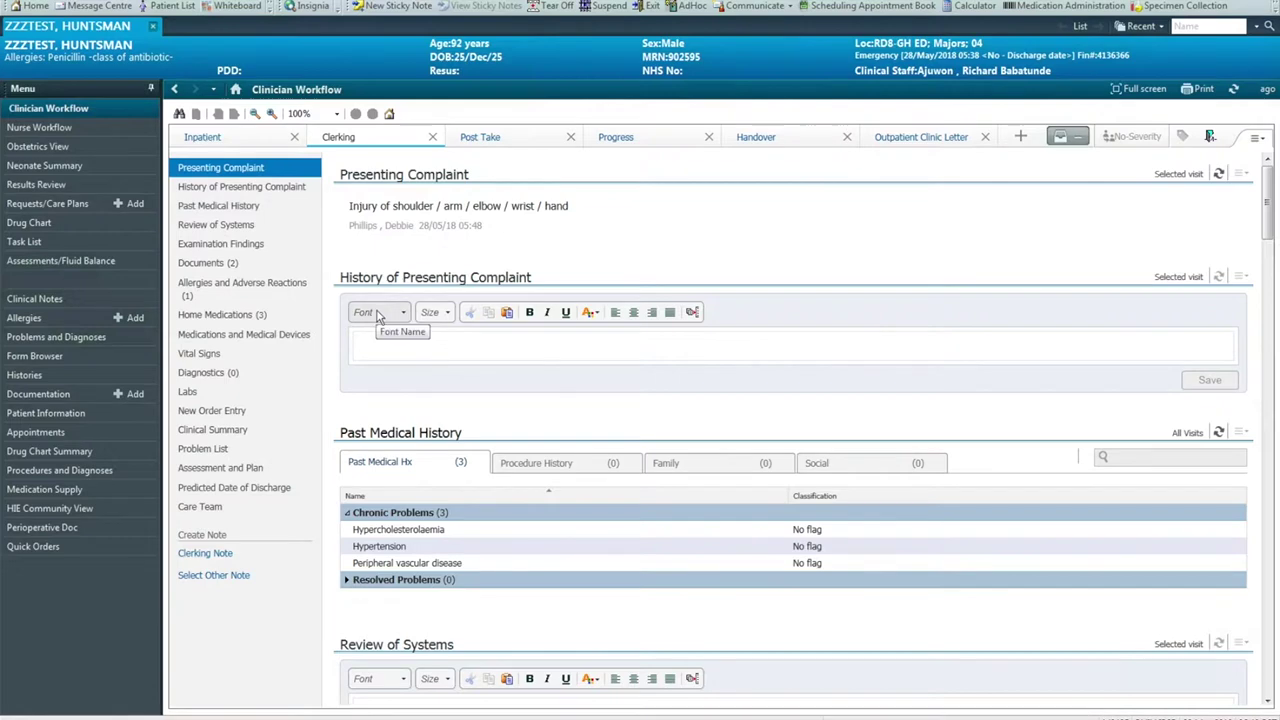
pyautogui.click(222, 207)
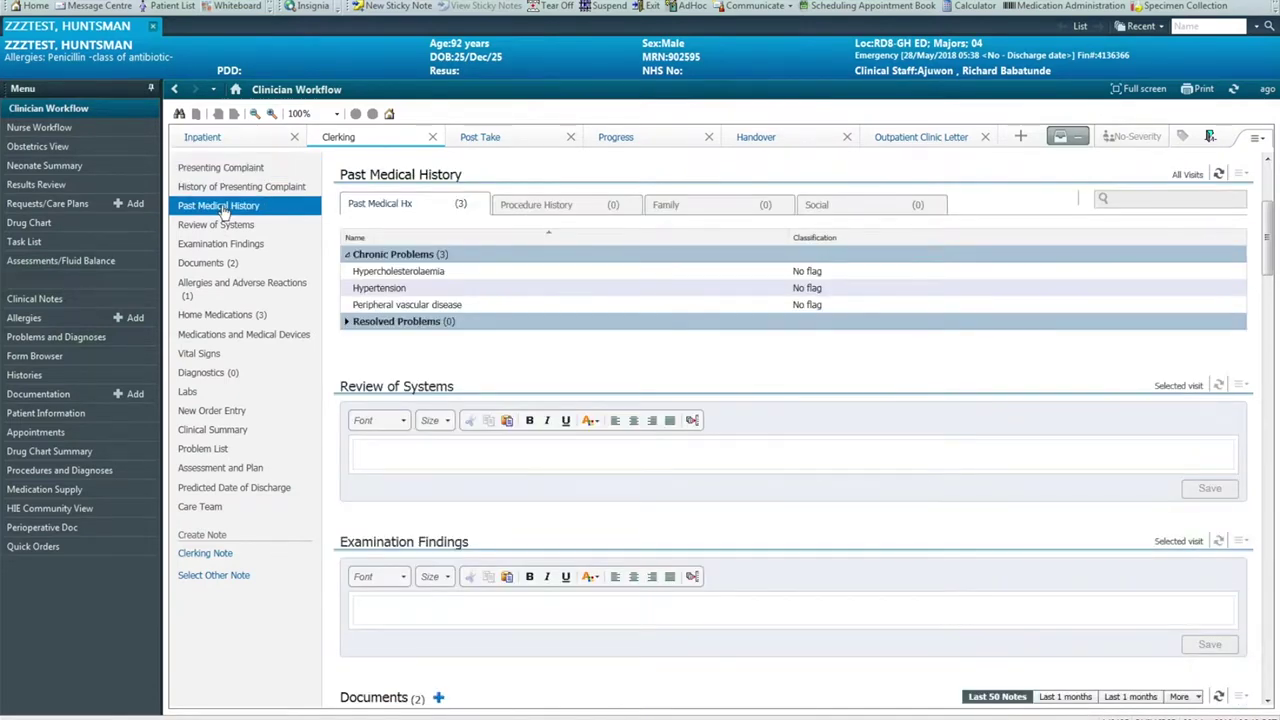
pyautogui.click(220, 263)
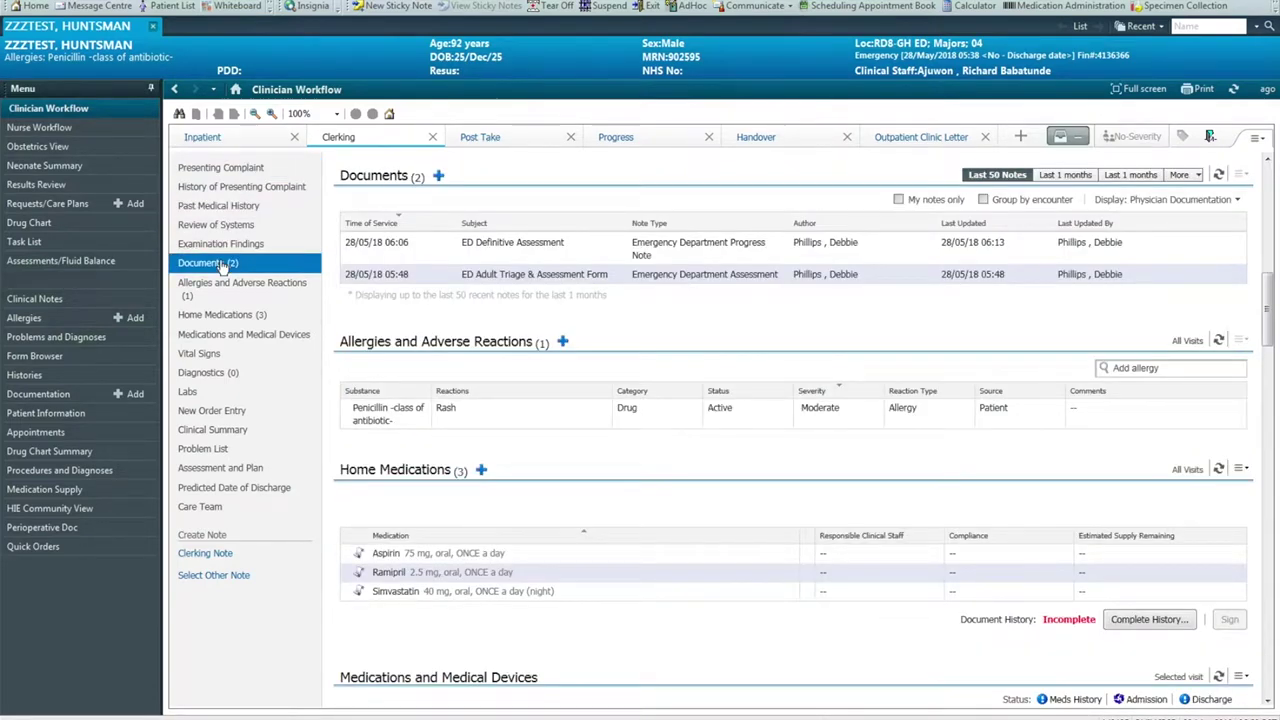
# Preview the ED Definitive Assessment note, read its History of Presenting Complaint, then close it
pyautogui.click(528, 248)
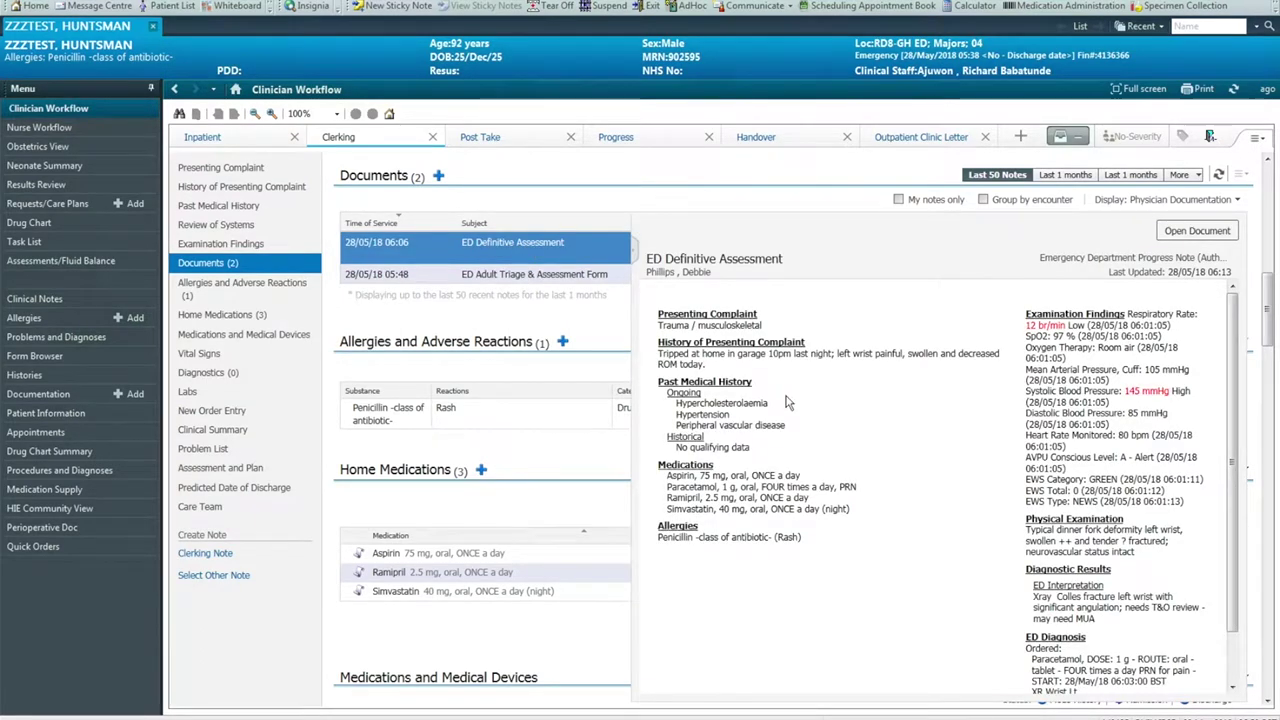
pyautogui.moveTo(660, 353); pyautogui.dragTo(722, 368)
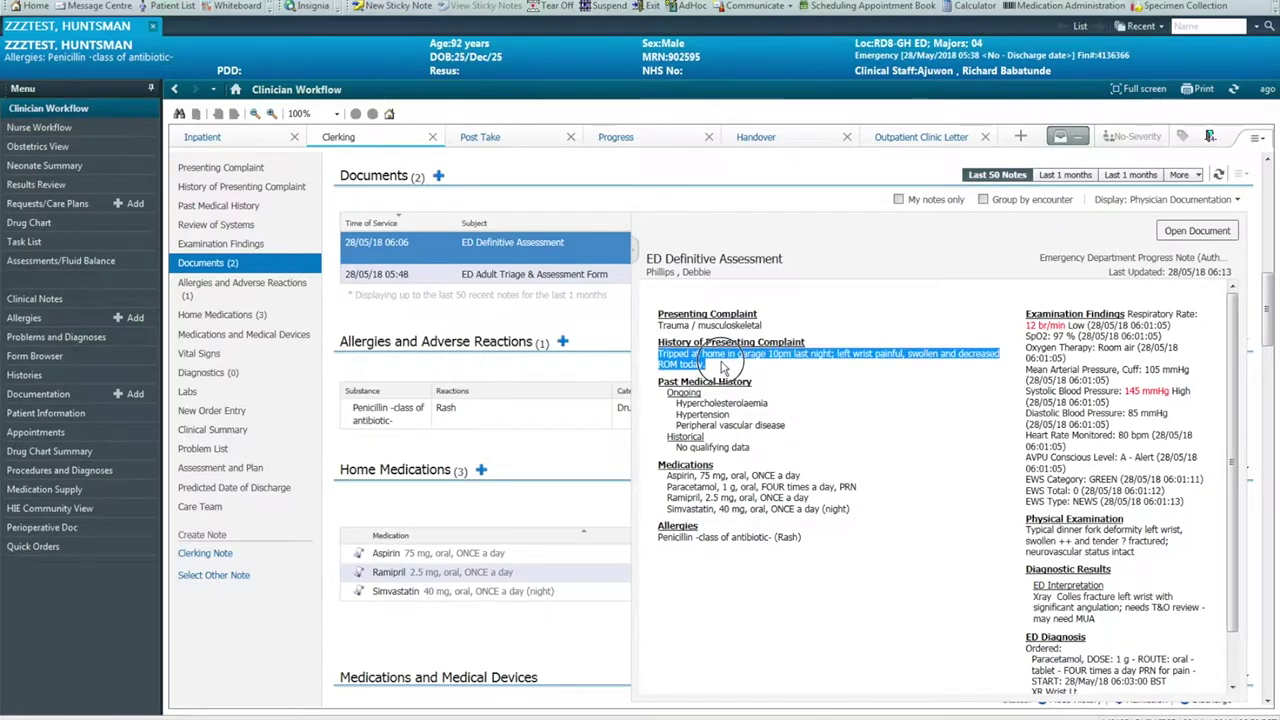
pyautogui.click(835, 397)
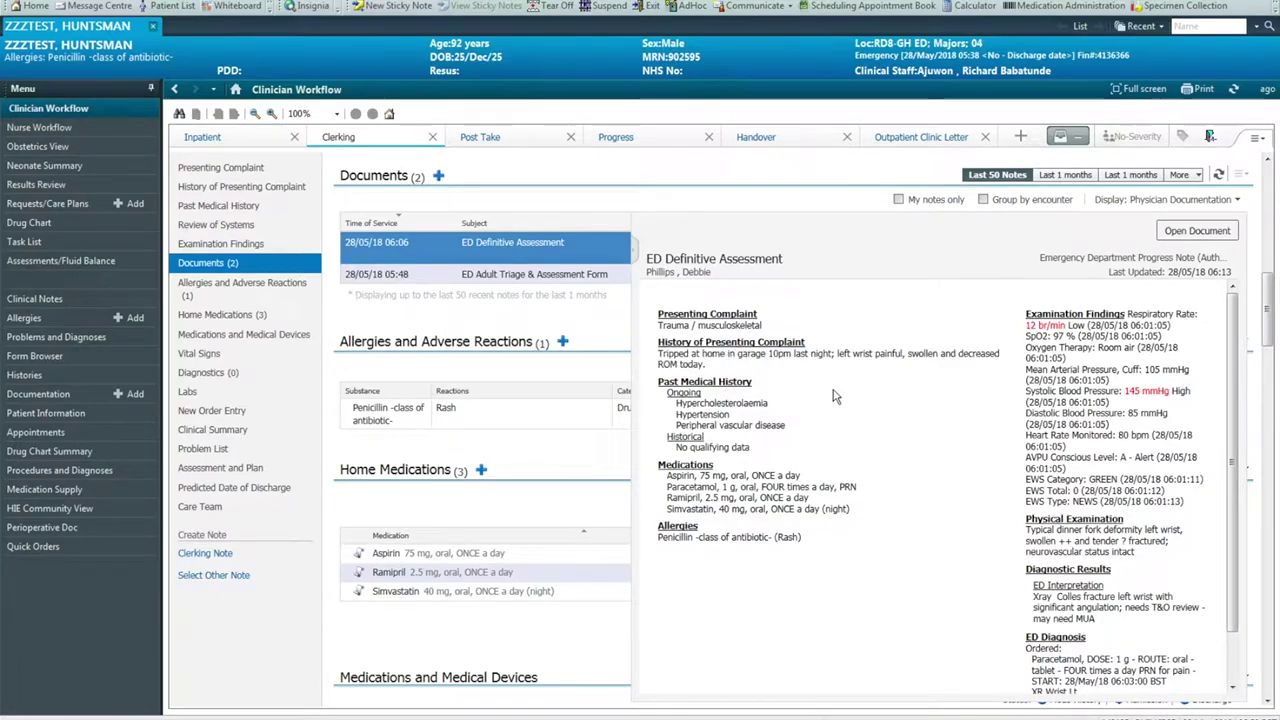
pyautogui.click(456, 294)
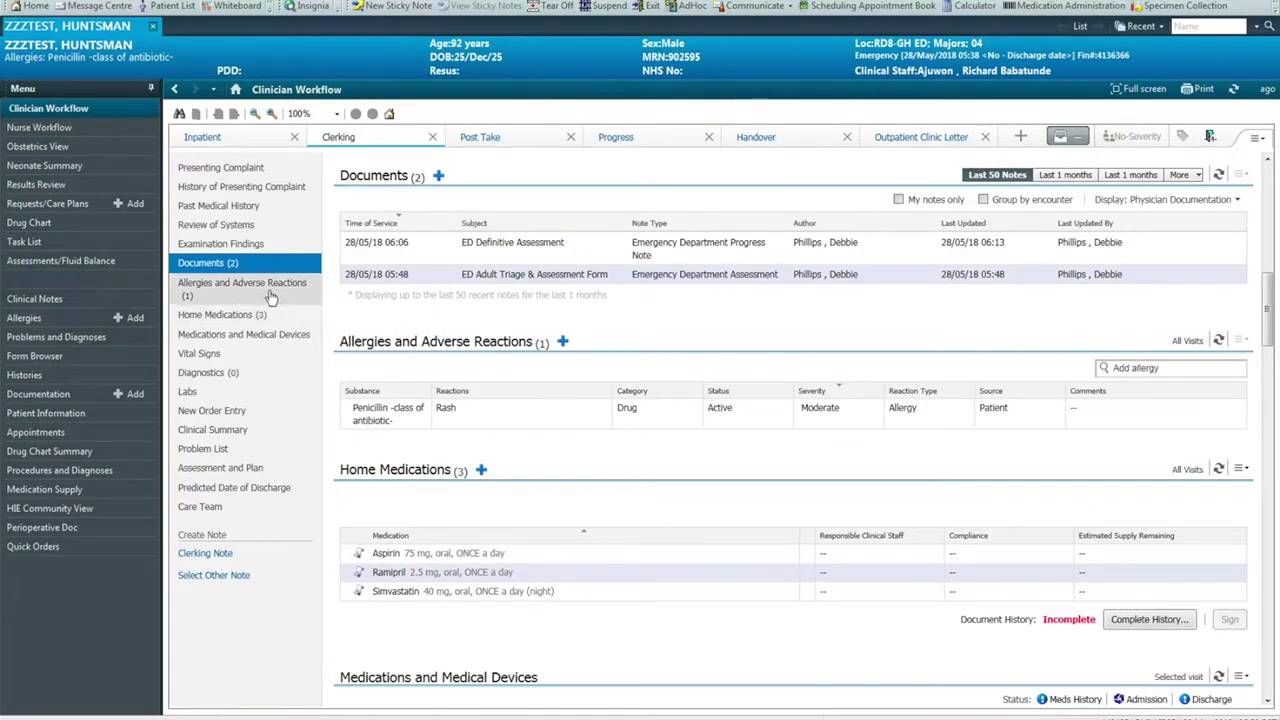
# Step through Allergies, Medications, Vital Signs, Diagnostics, Problem List and Care Team, then show the Task List
pyautogui.click(270, 296)
pyautogui.click(222, 316)
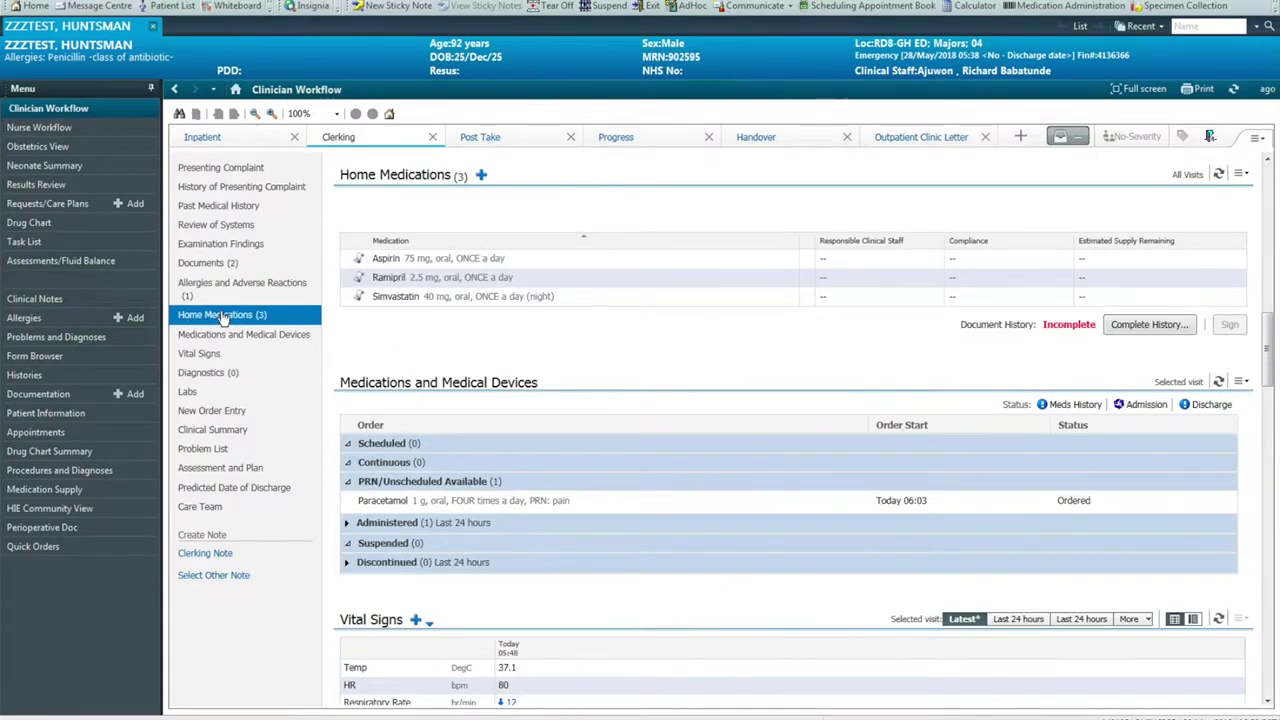
pyautogui.click(212, 338)
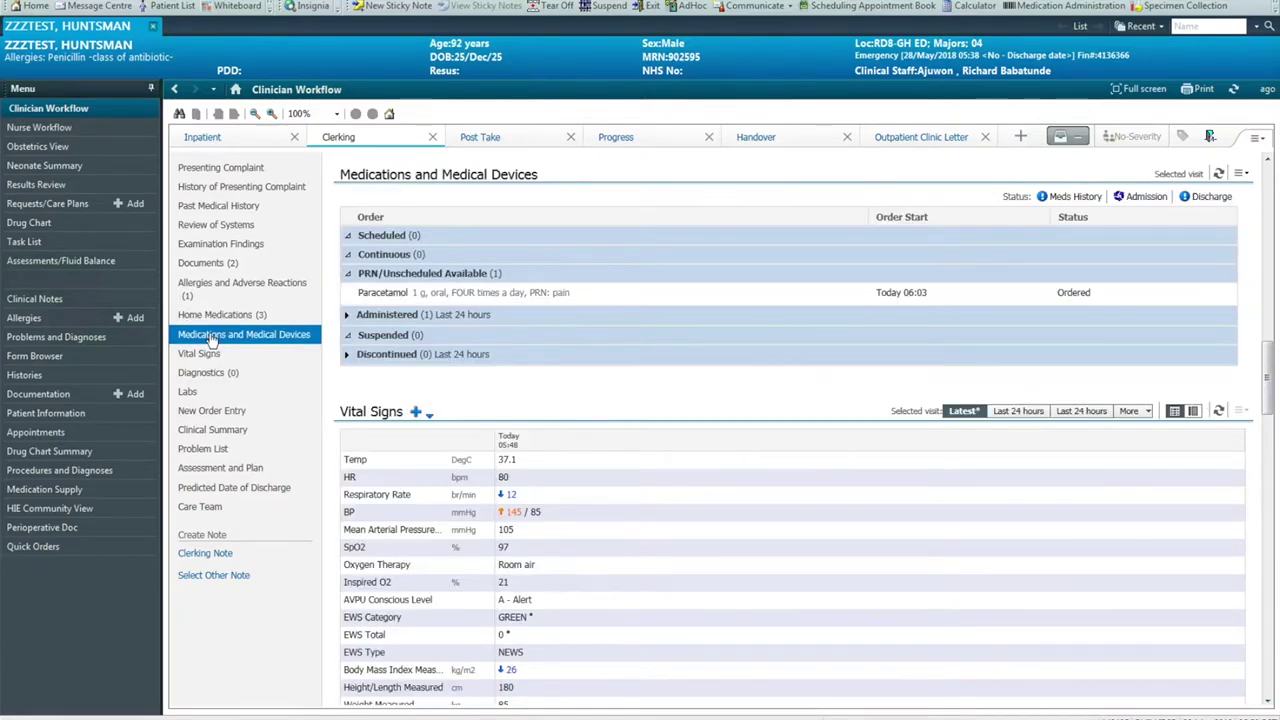
pyautogui.click(200, 355)
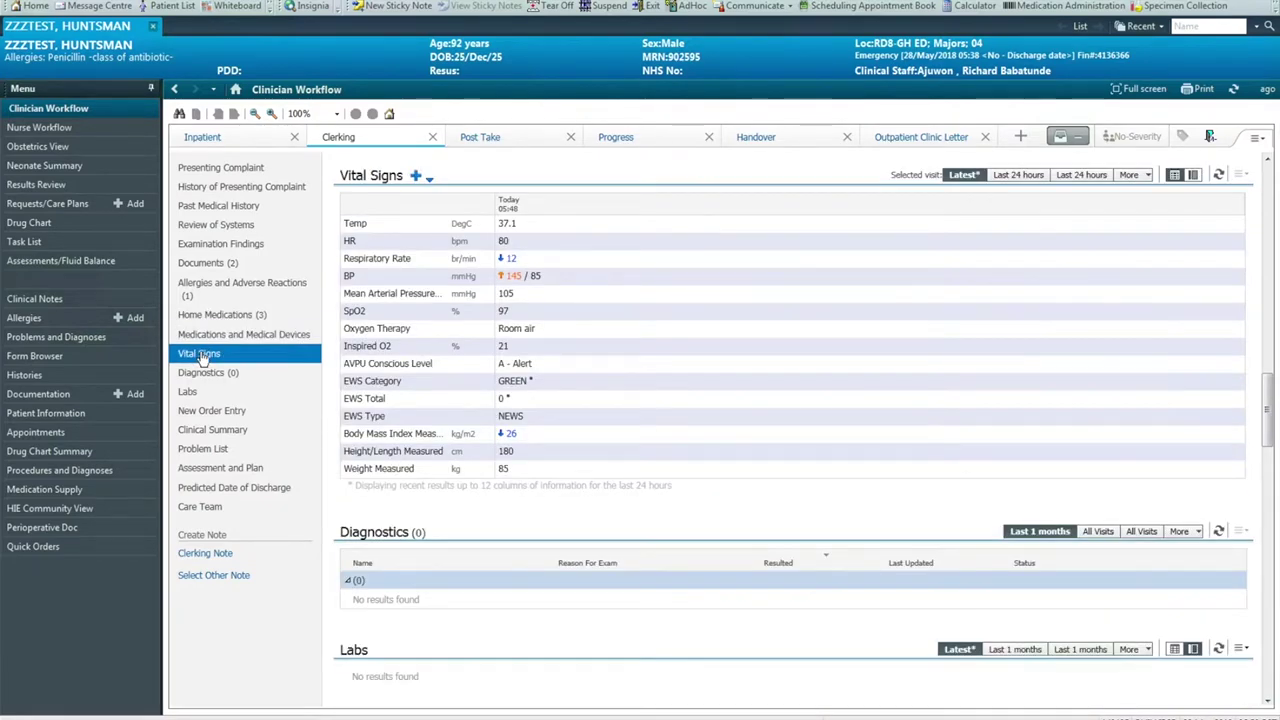
pyautogui.click(200, 375)
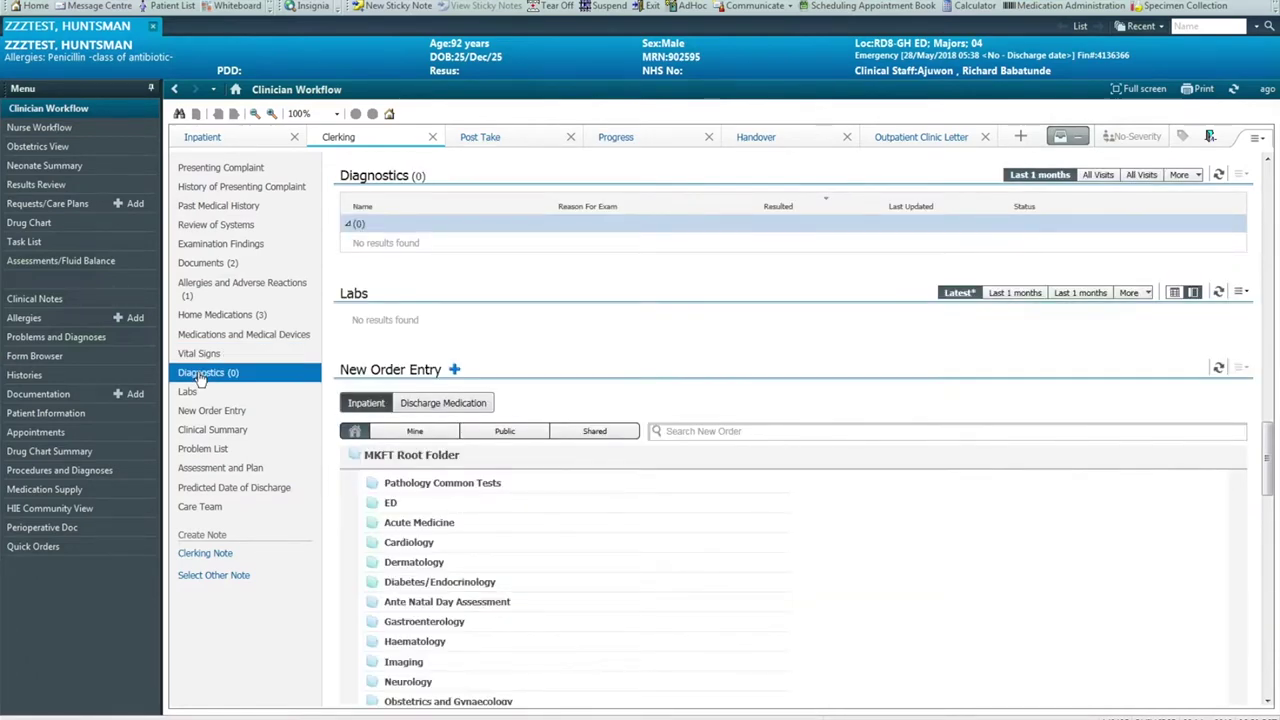
pyautogui.click(205, 450)
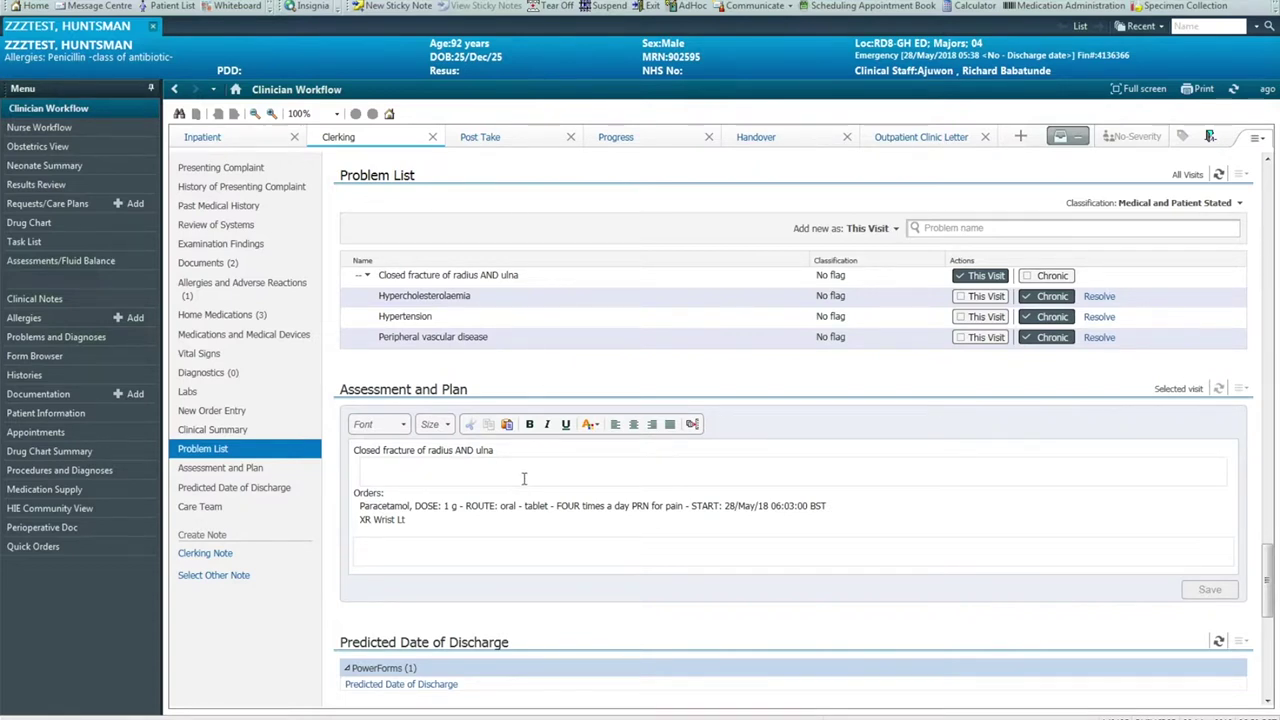
pyautogui.click(431, 478)
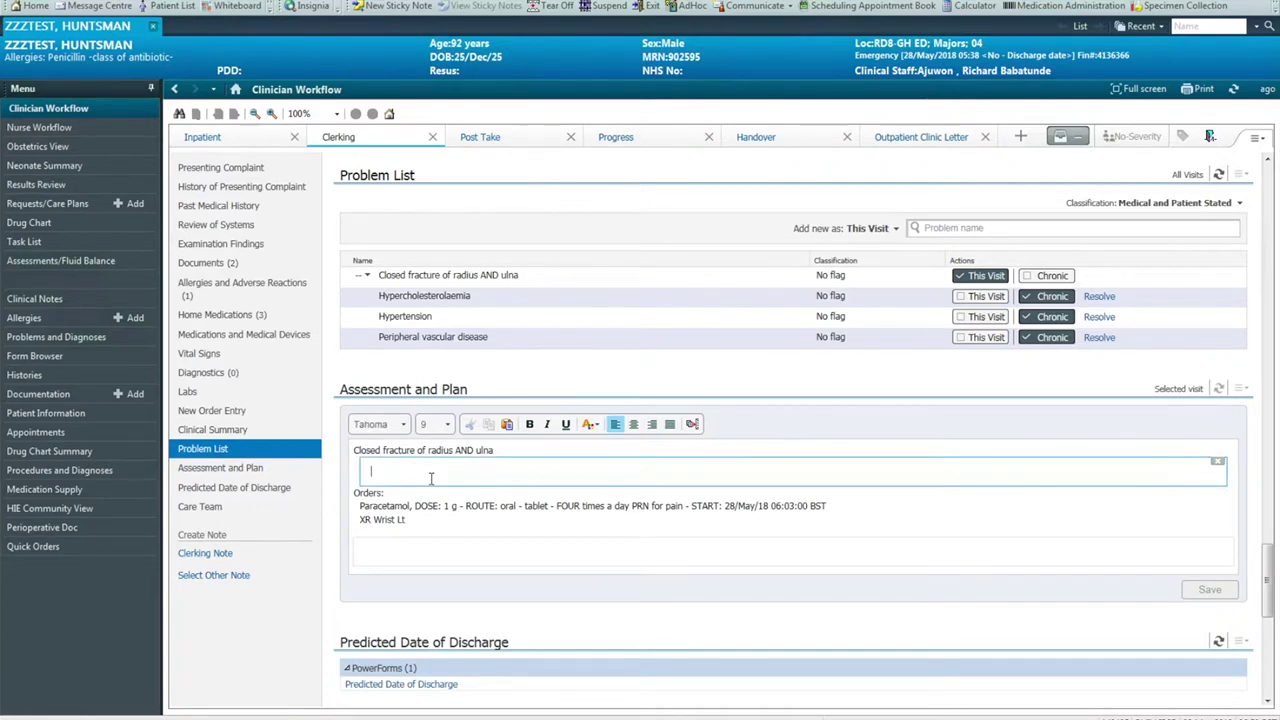
pyautogui.click(200, 507)
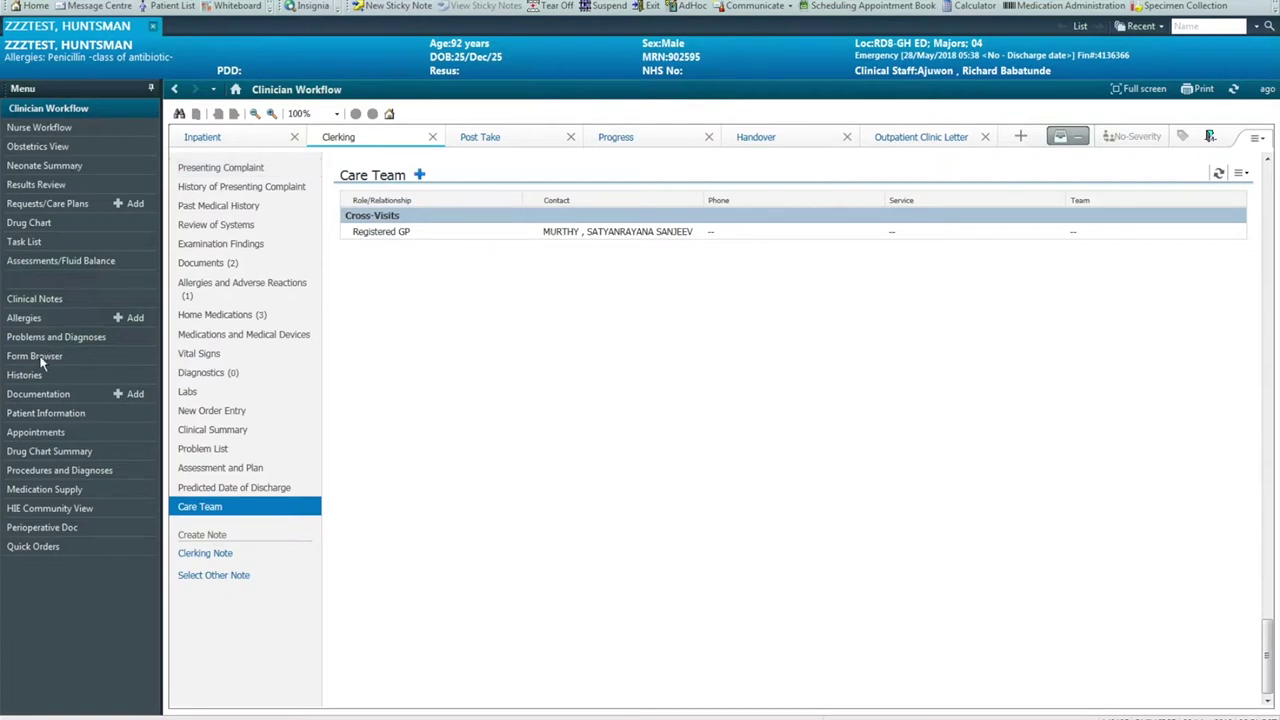
pyautogui.click(78, 245)
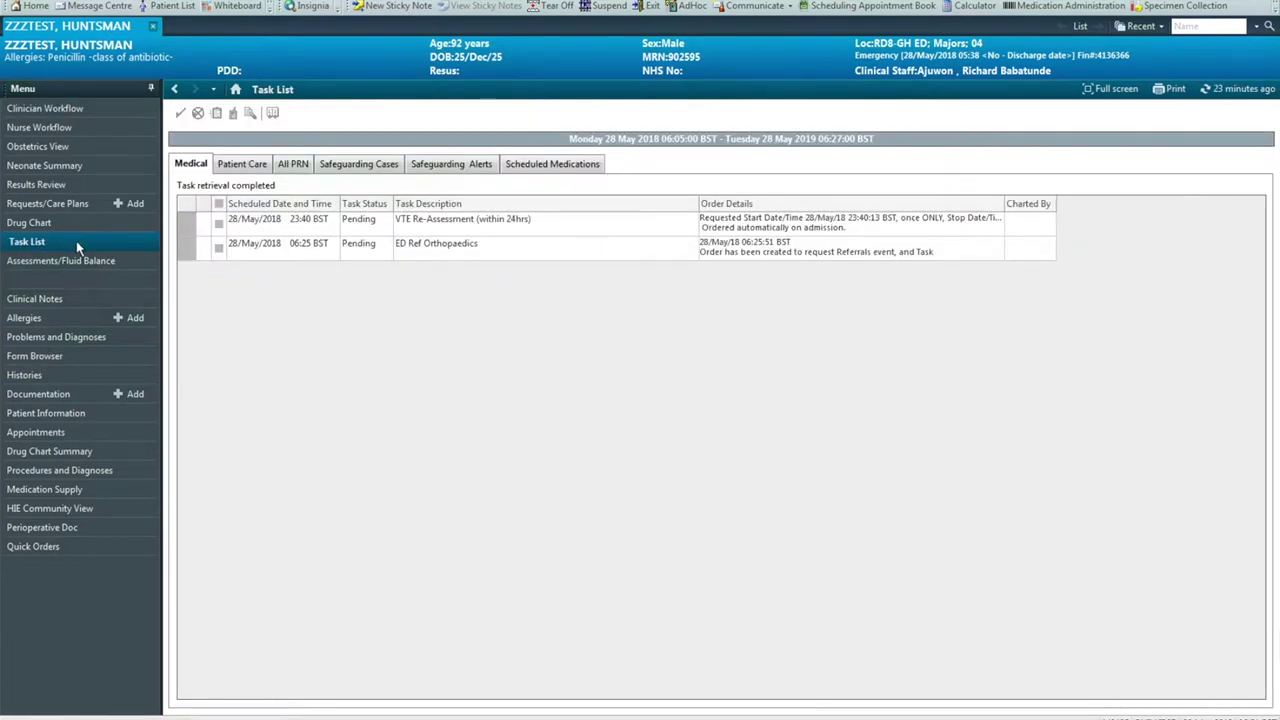
# Open the ED Ref Orthopaedics task and cancel the ED/Specialty Referrals form without saving
pyautogui.click(456, 245)
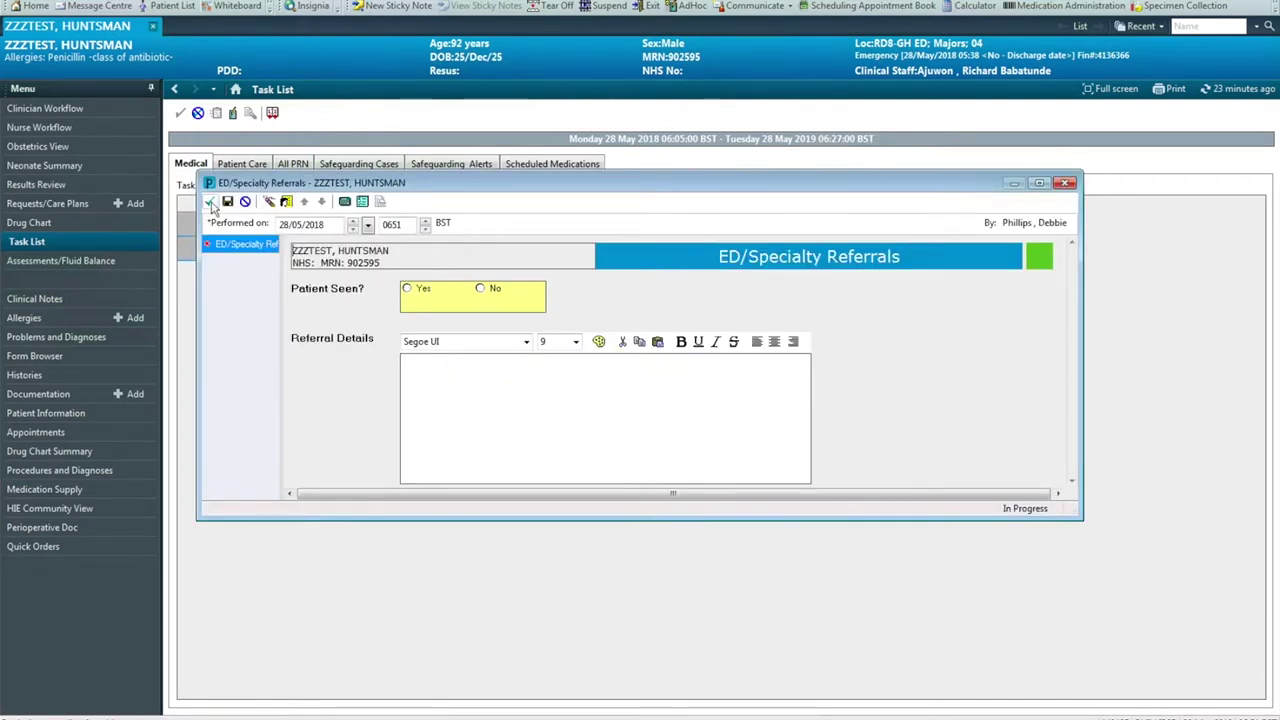
pyautogui.click(1066, 182)
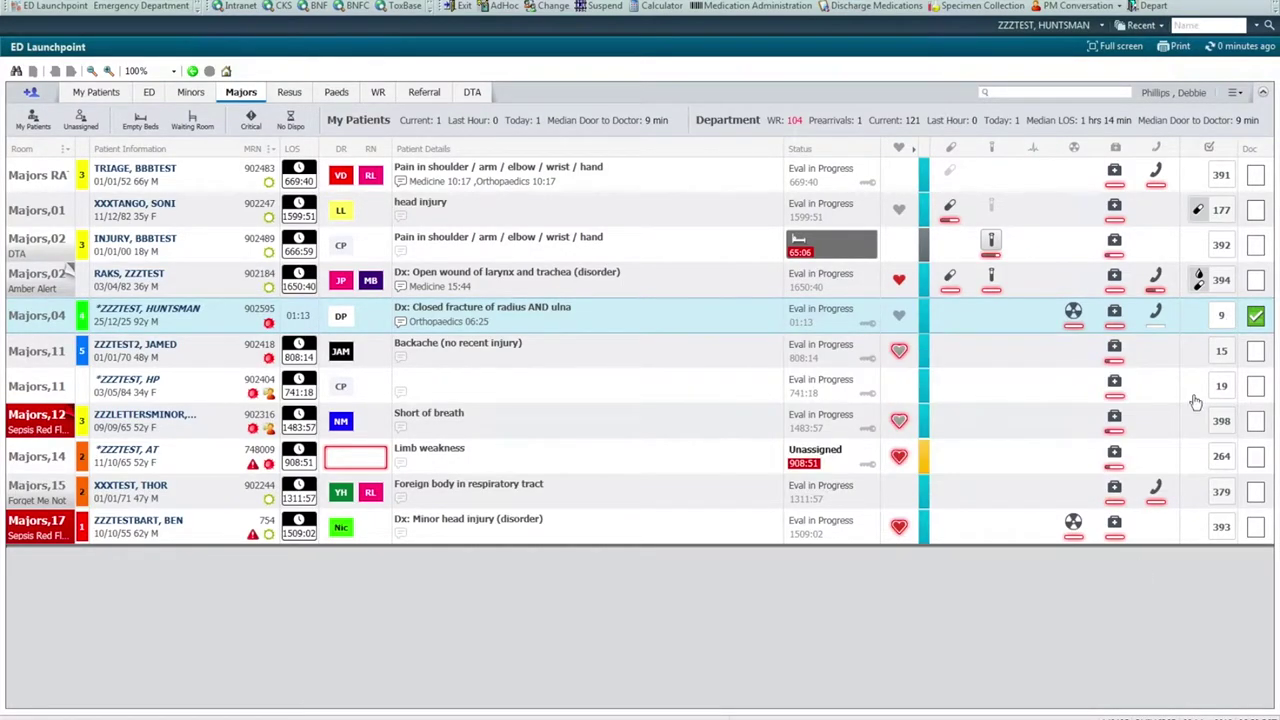
# Select the Orthopaedics referral from the Majors,04 patient's activities and open its documentation form
pyautogui.moveTo(1220, 348)
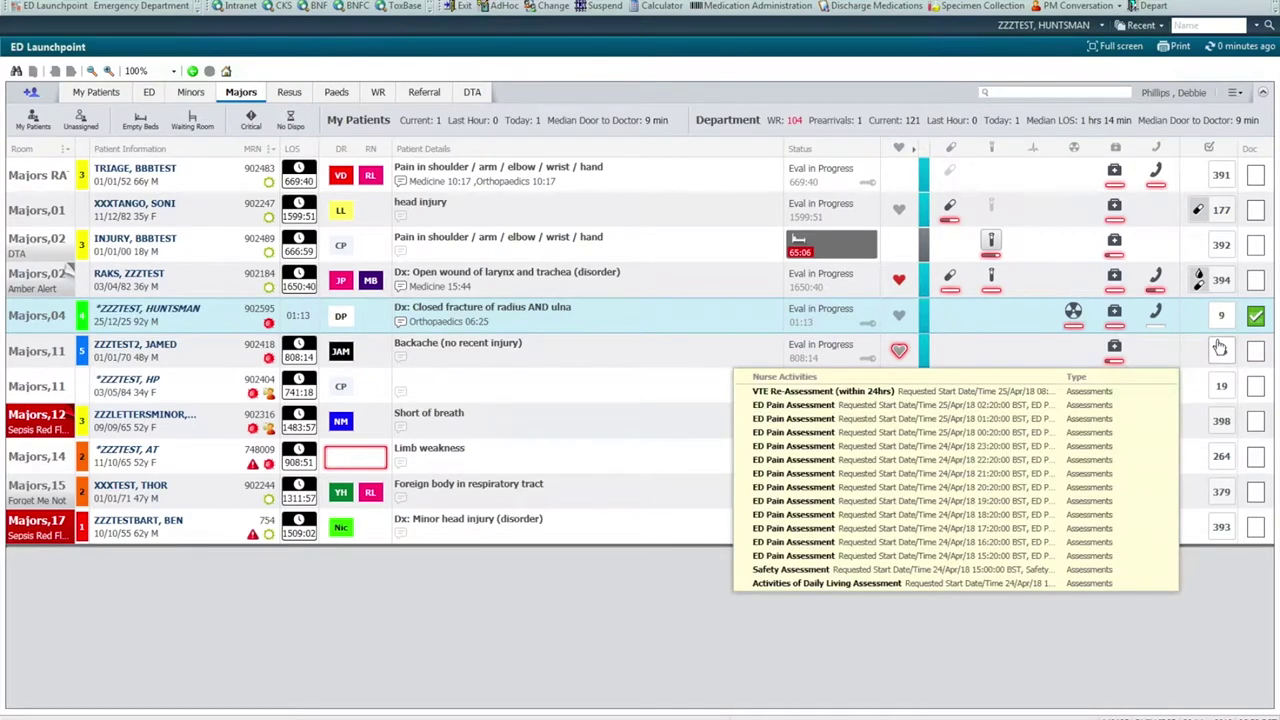
pyautogui.click(1221, 316)
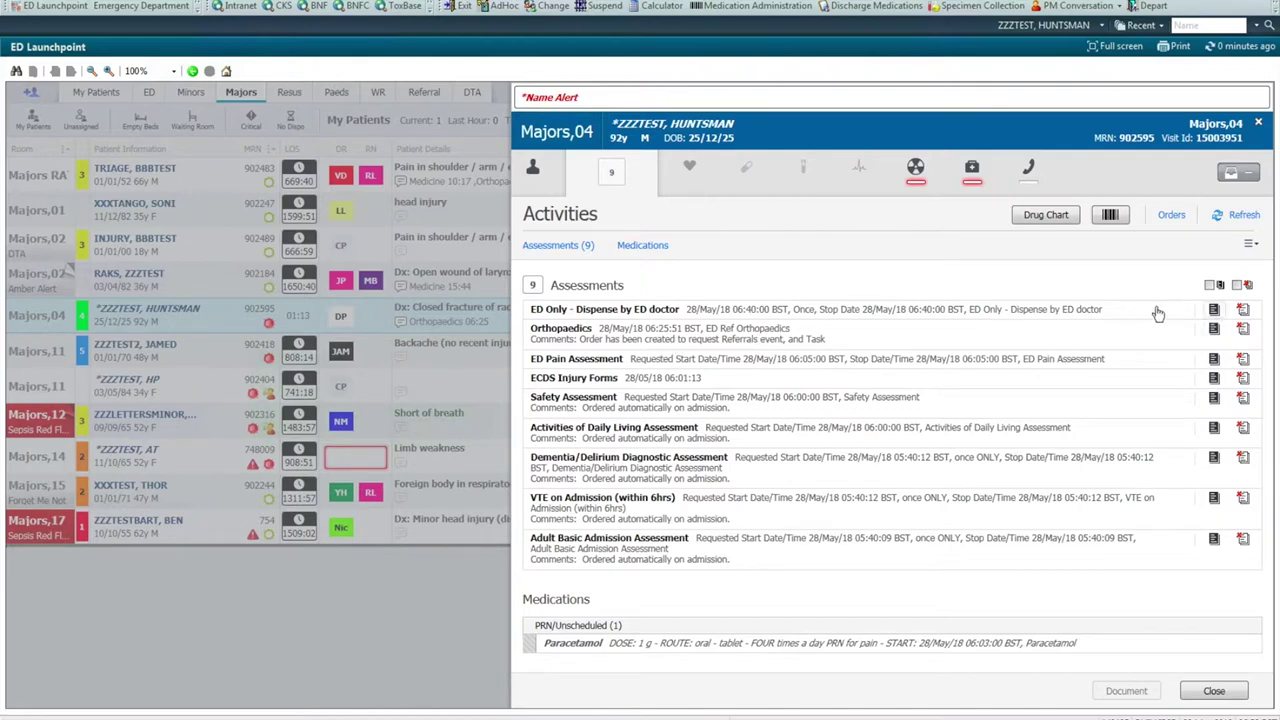
pyautogui.click(1214, 330)
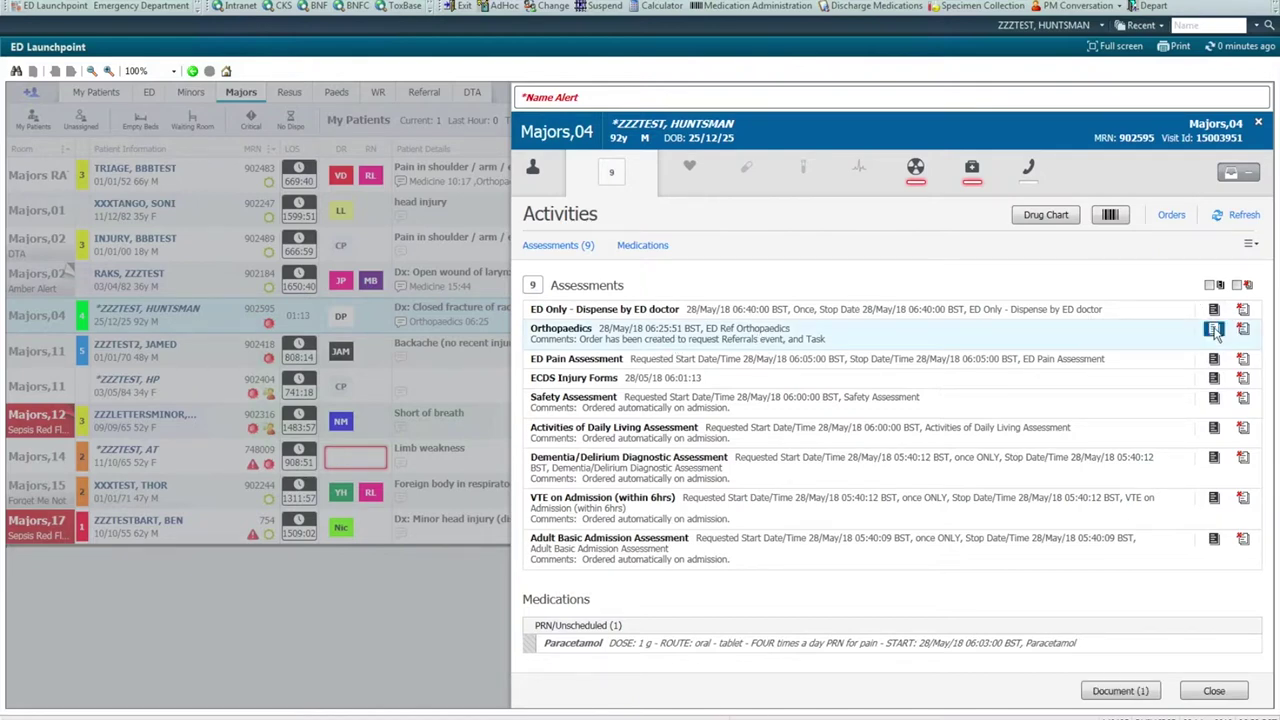
pyautogui.click(1124, 691)
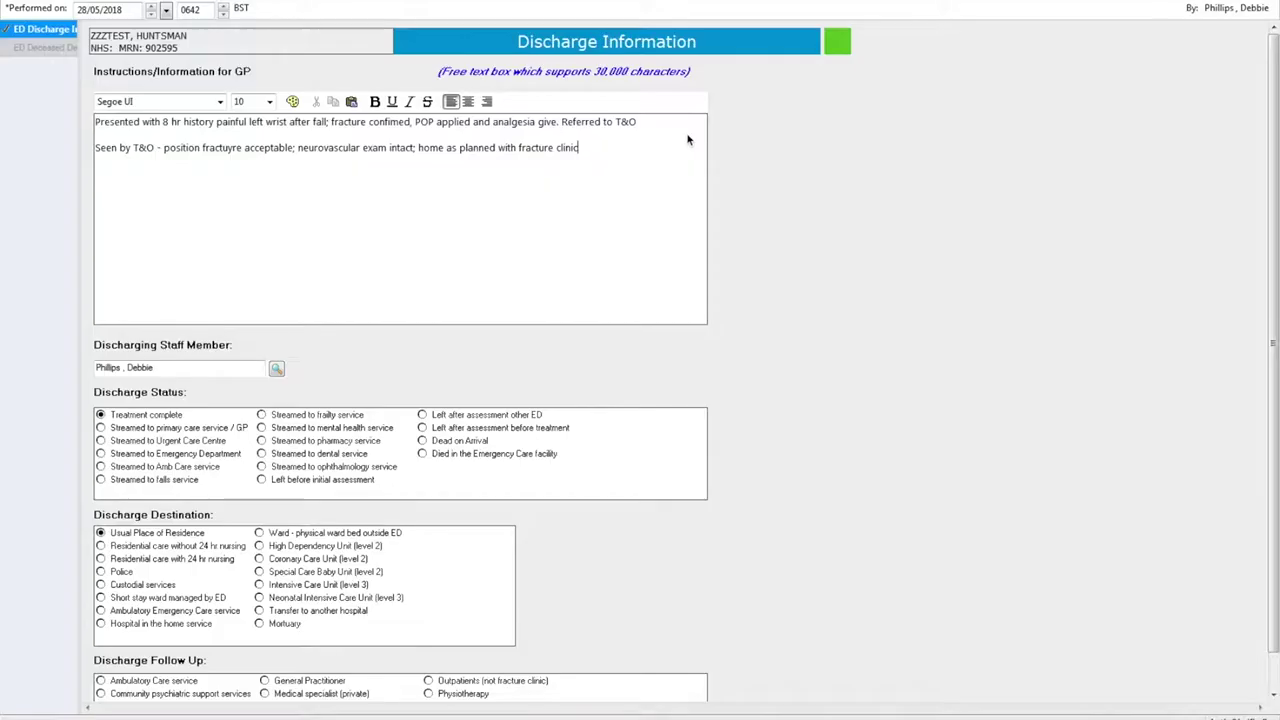
# End the GP instructions with 'fracture clinic review', sign, view the final discharge summary and start discharge
pyautogui.write('ic review')
pyautogui.click(6, 4)
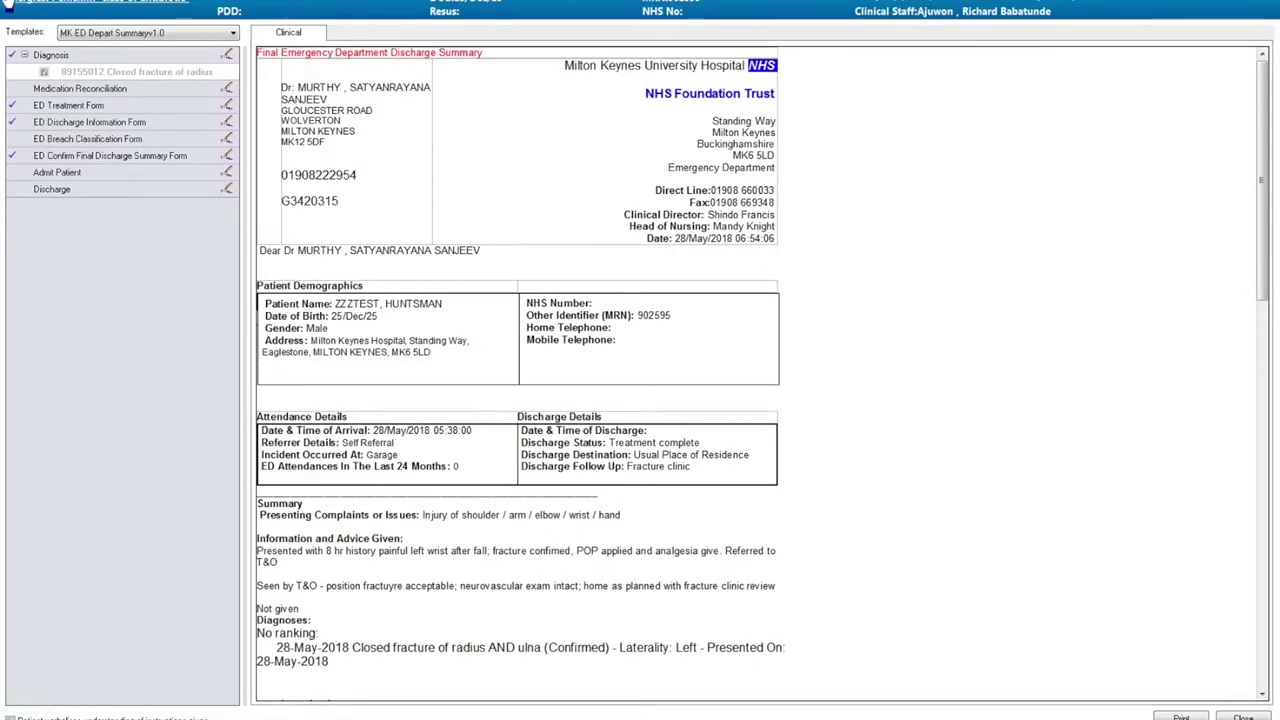
pyautogui.click(228, 190)
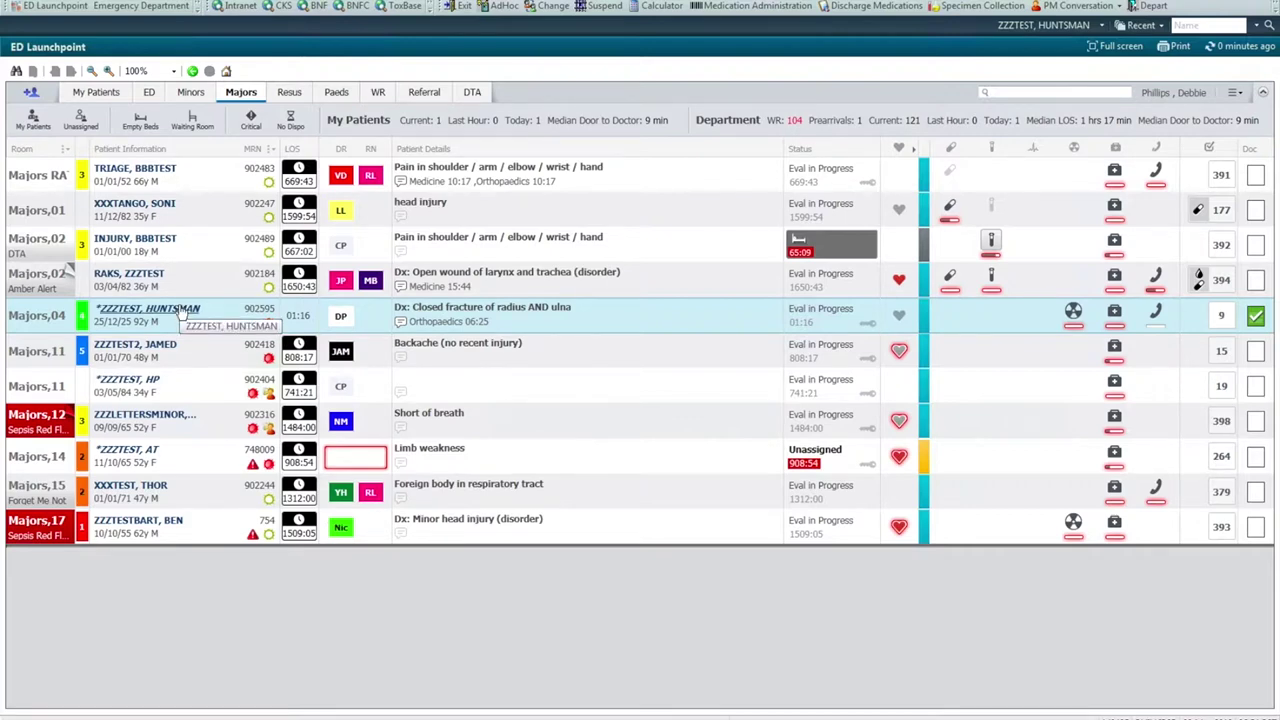
pyautogui.rightClick(182, 312)
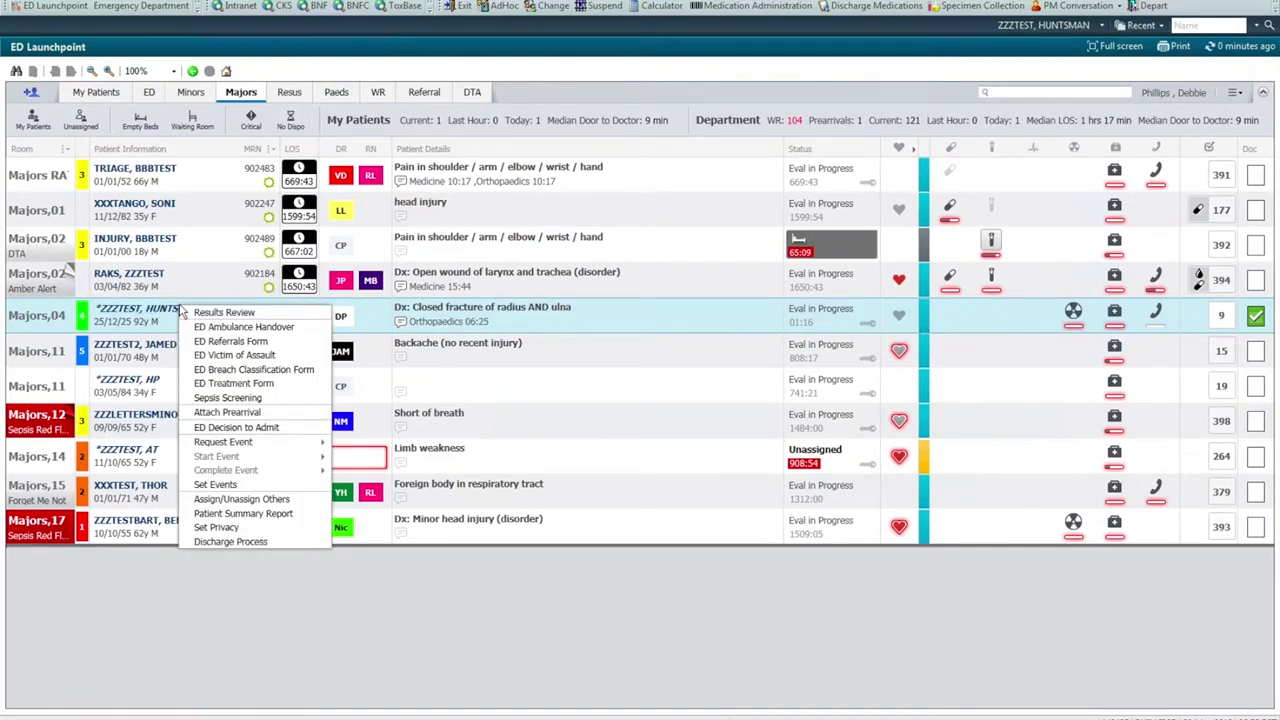
# Start an inpatient Decision to Admit dated today, current time, source Usual Place of Residence
pyautogui.click(222, 429)
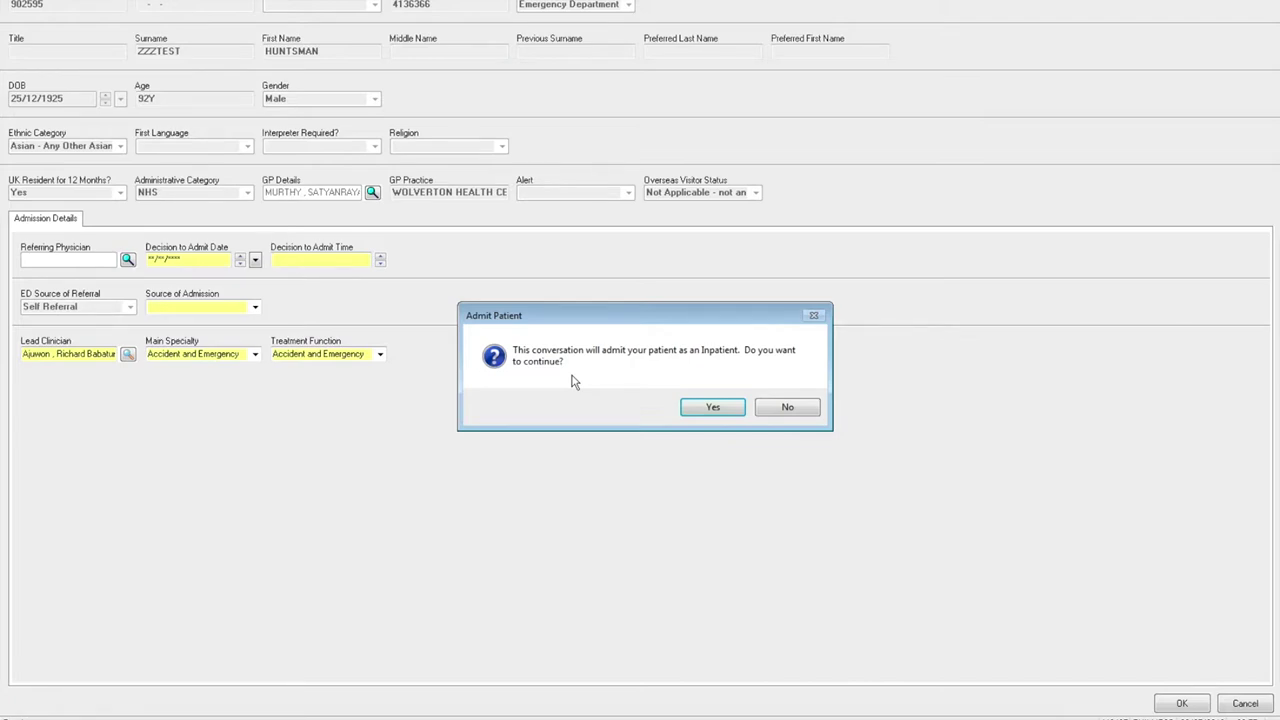
pyautogui.click(722, 410)
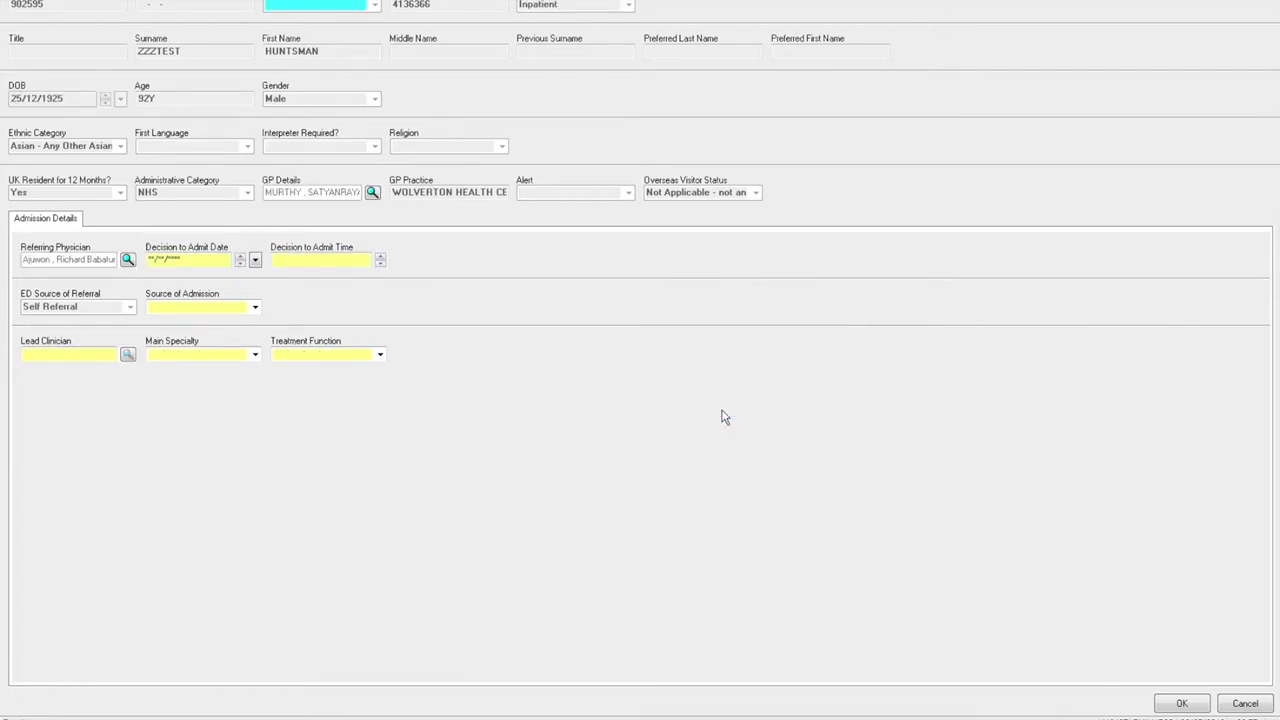
pyautogui.click(205, 261)
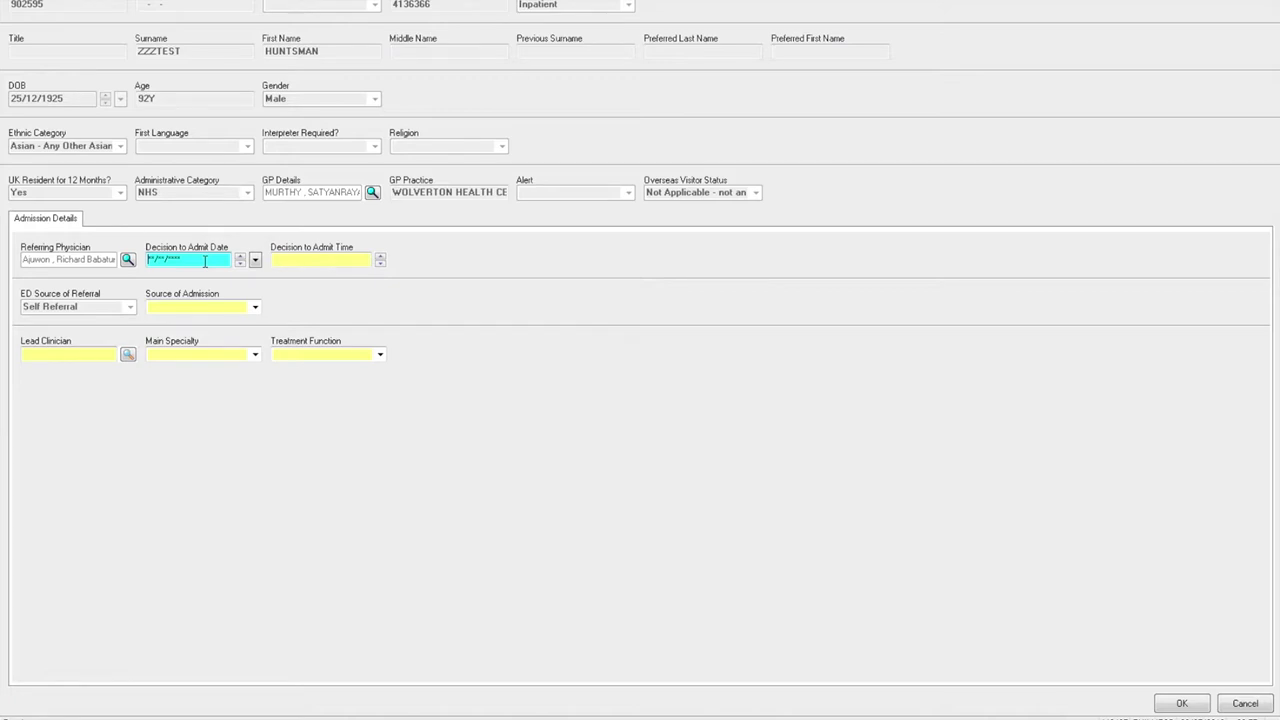
pyautogui.press('t')
pyautogui.click(278, 262)
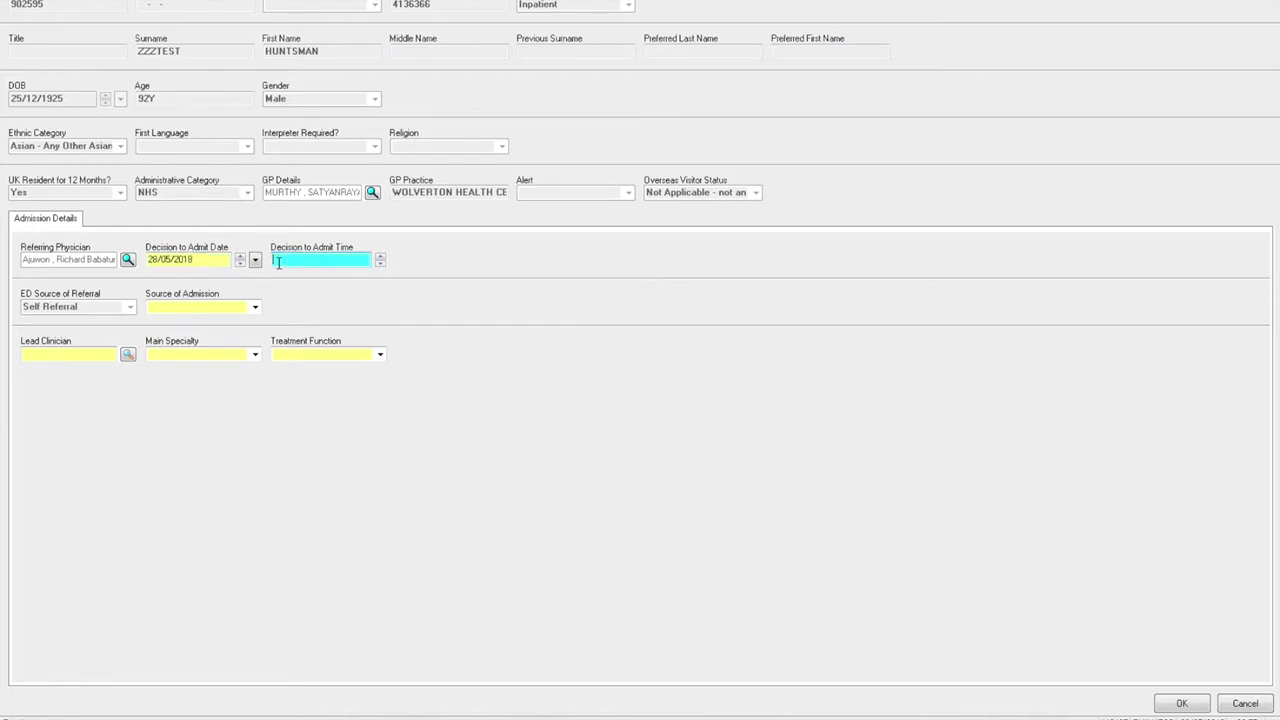
pyautogui.press('n')
pyautogui.click(255, 307)
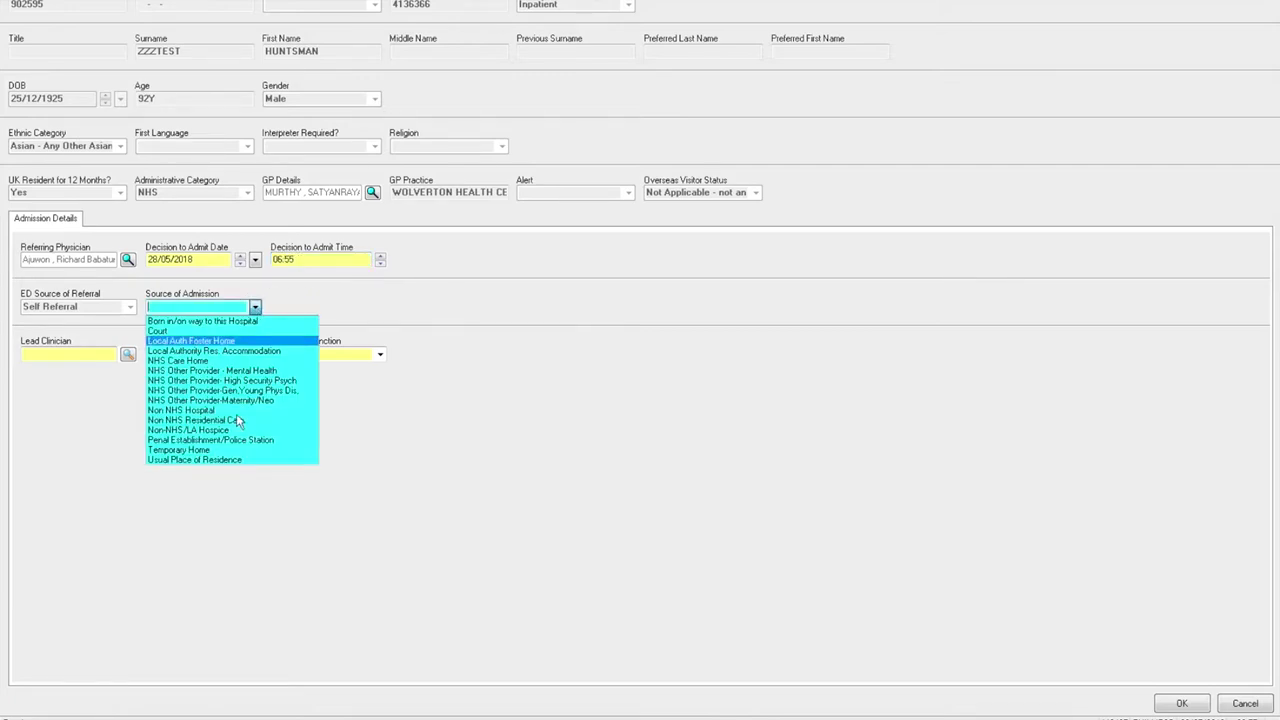
pyautogui.click(227, 460)
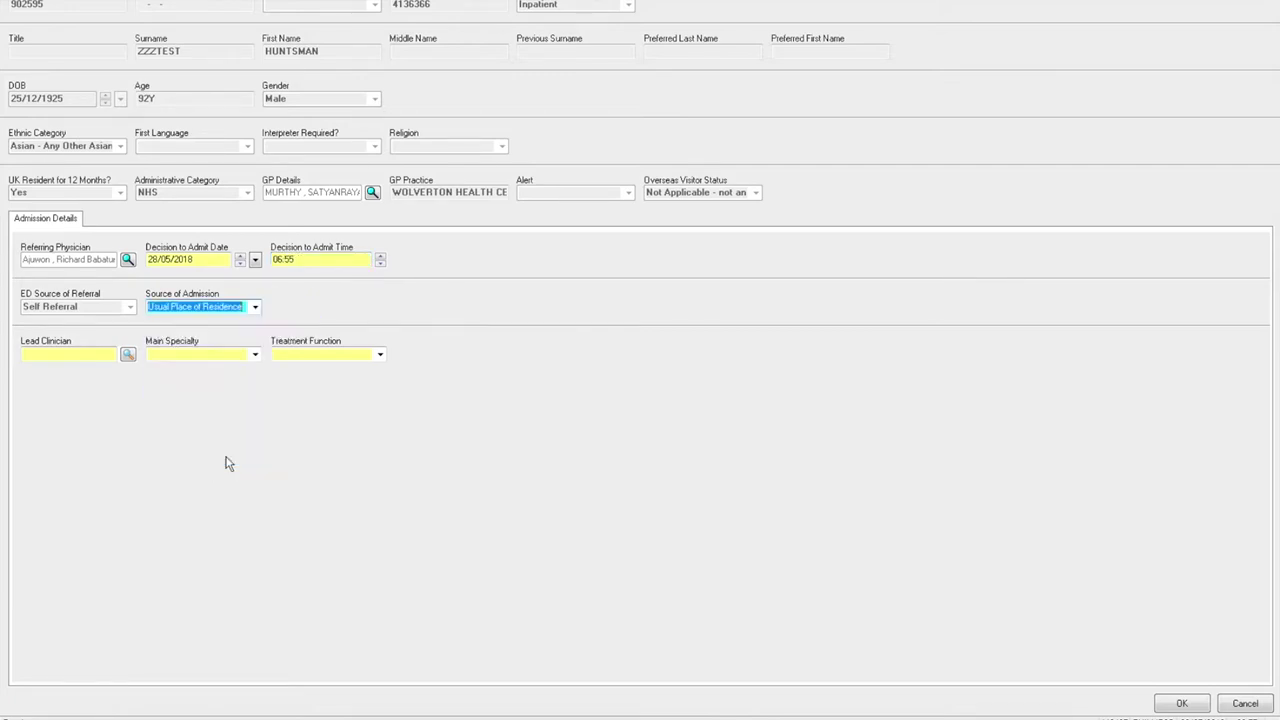
# Choose the trauma consultant as lead clinician, set treatment function Trauma & Orthopaedics, and save
pyautogui.click(103, 354)
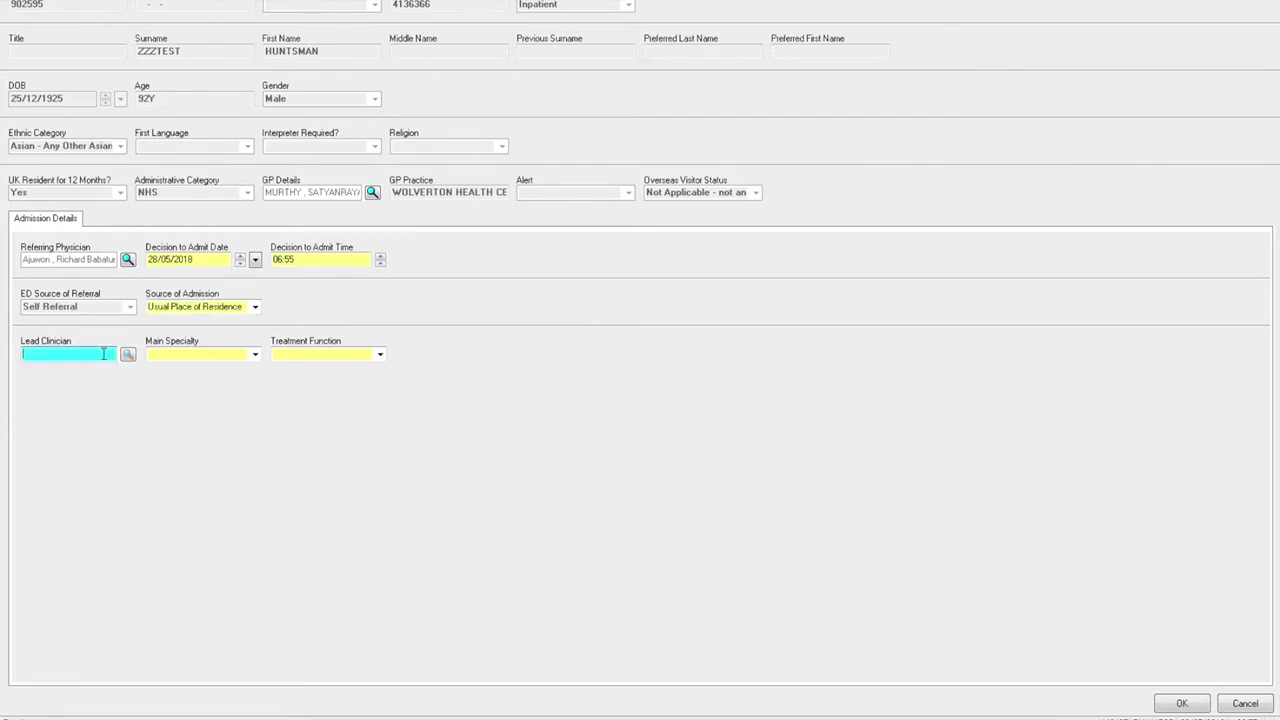
pyautogui.write('pearce')
pyautogui.click(128, 354)
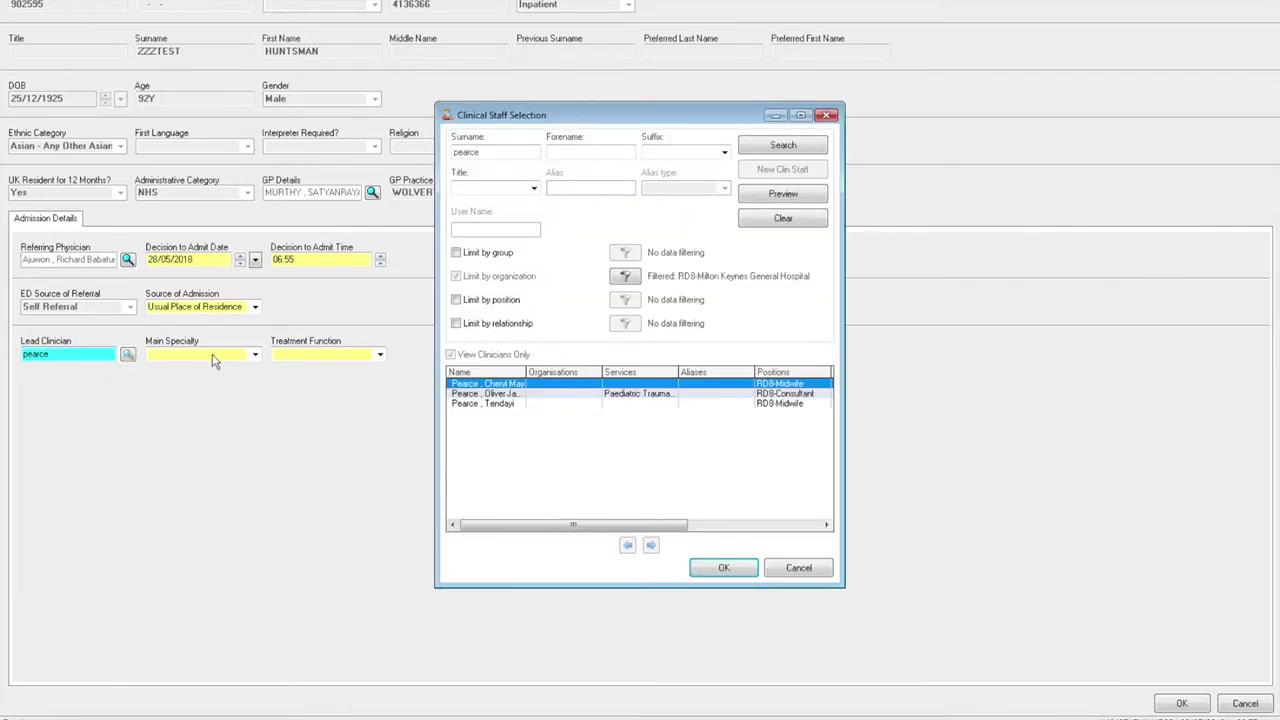
pyautogui.click(490, 394)
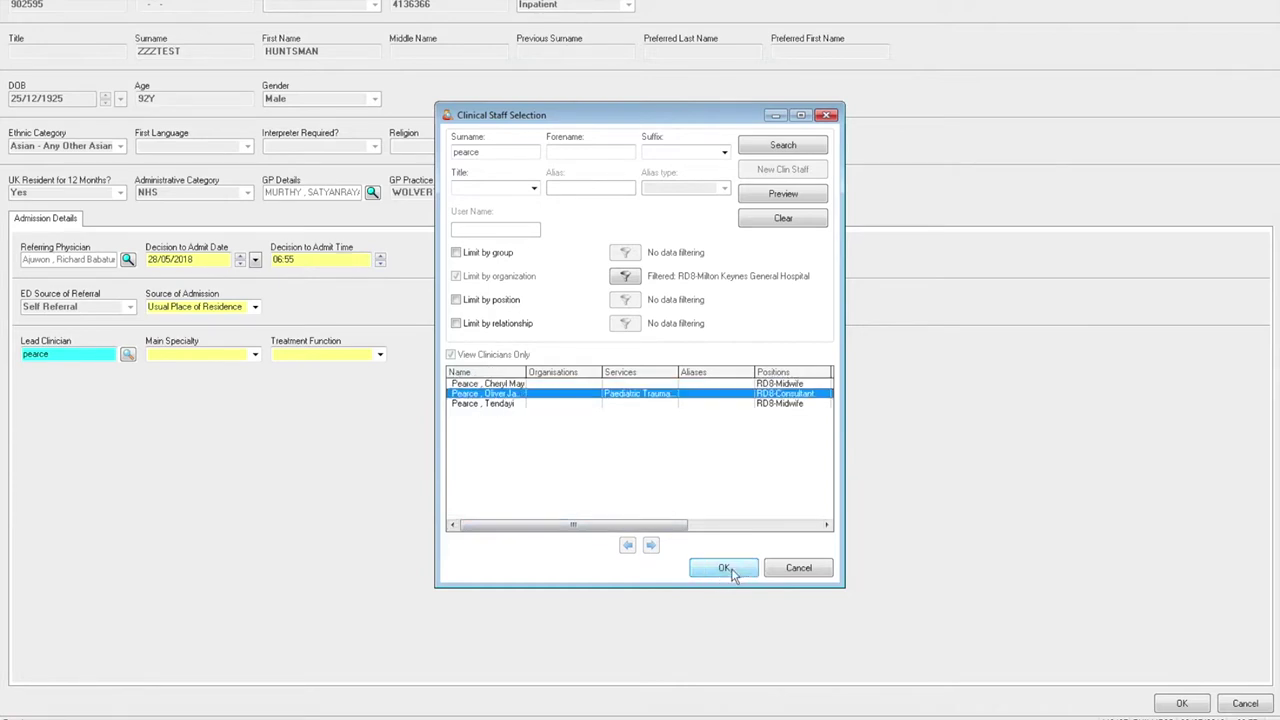
pyautogui.click(724, 567)
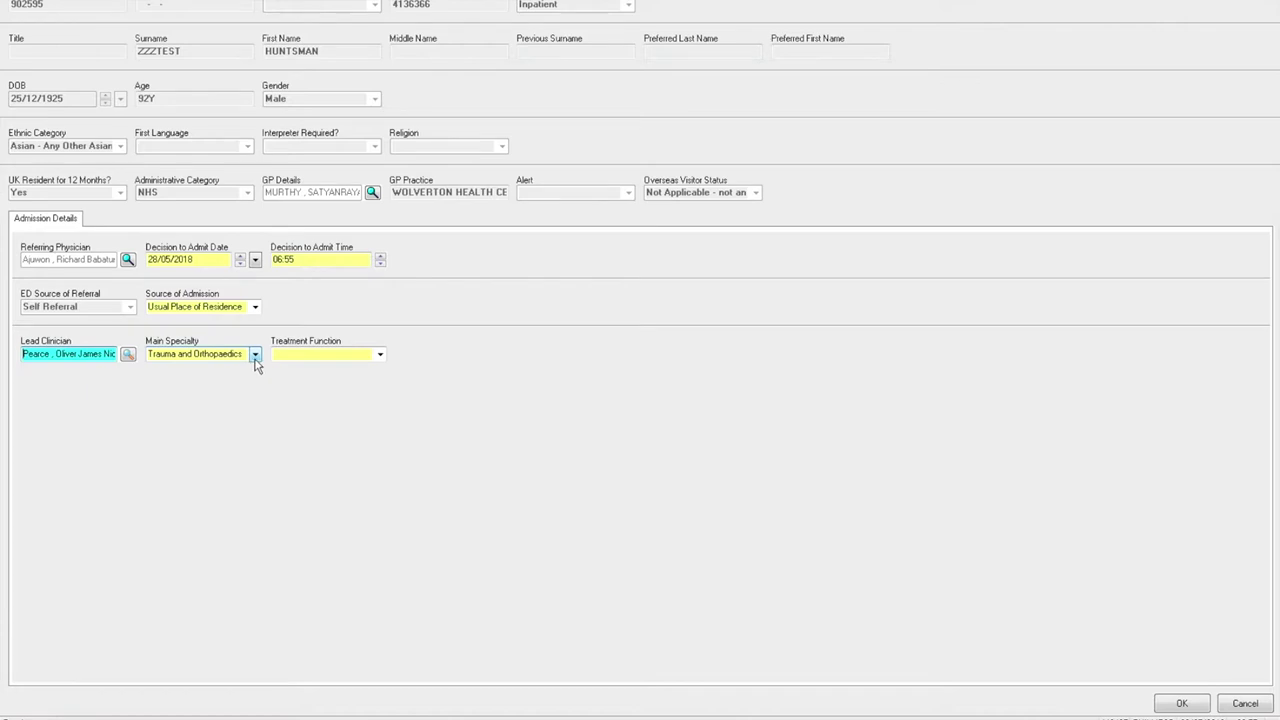
pyautogui.click(381, 357)
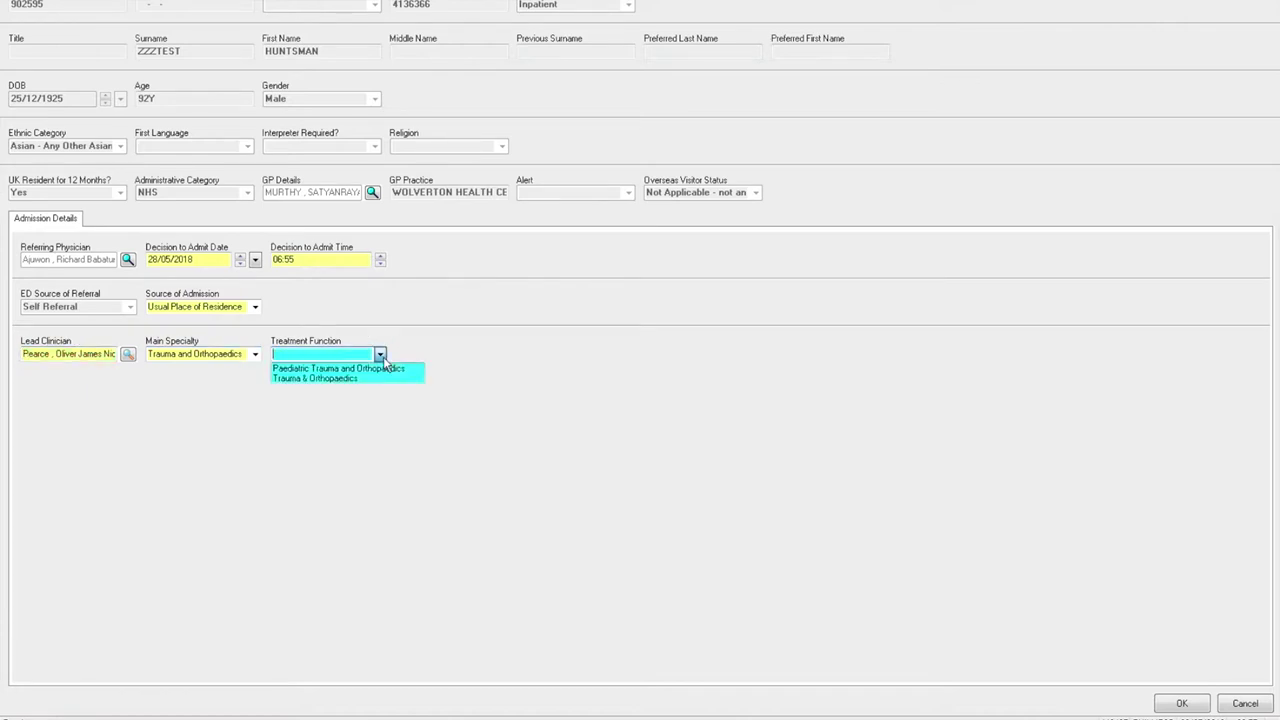
pyautogui.click(344, 380)
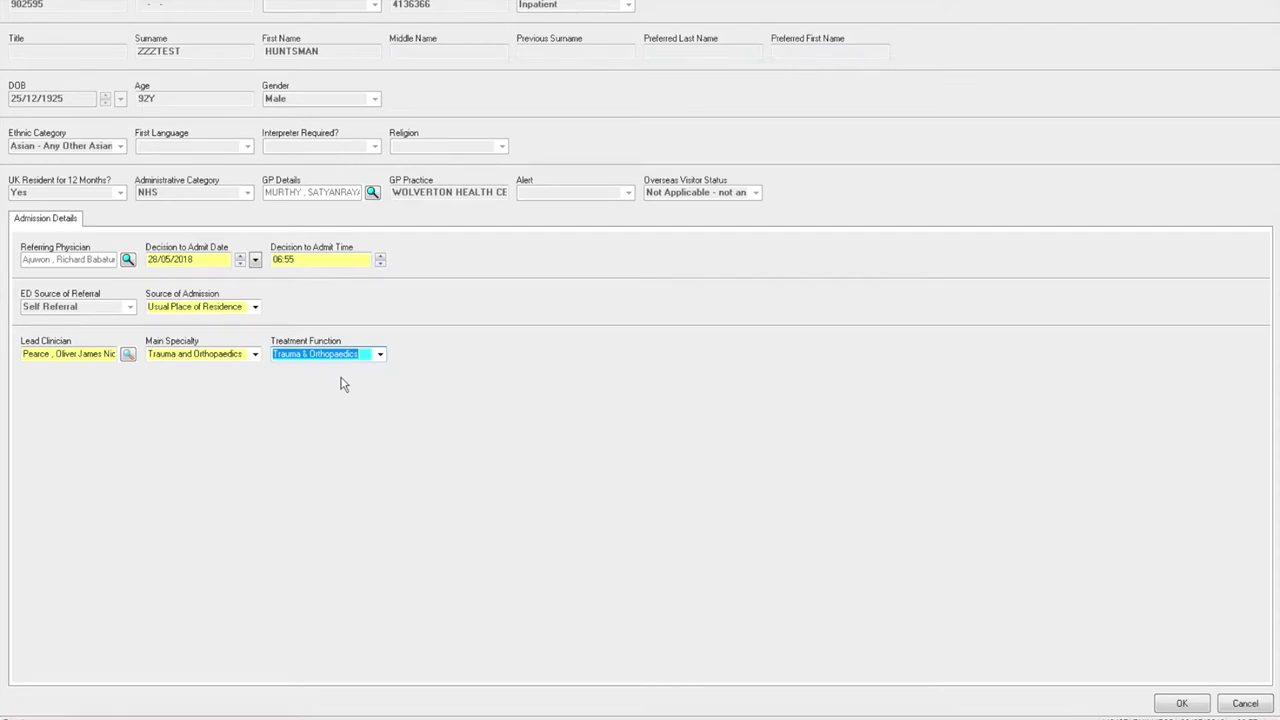
pyautogui.click(1183, 704)
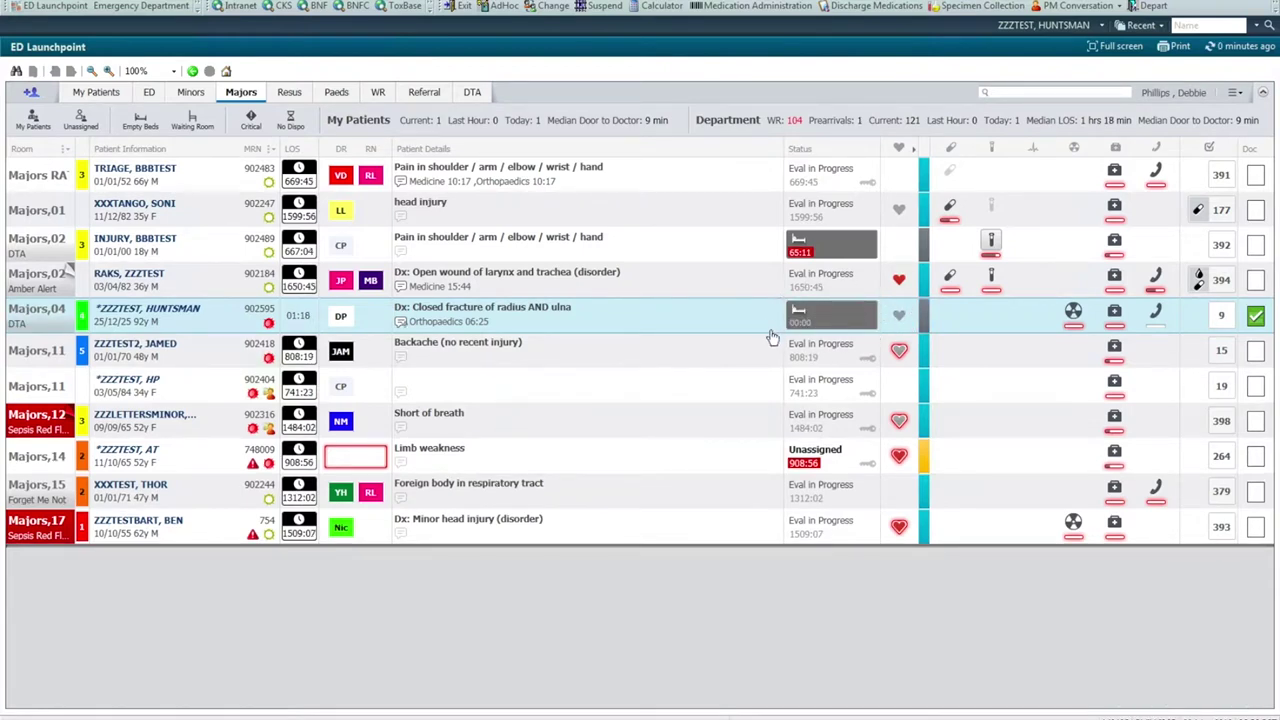
# Rewrite the GP text to 'fracture unacceptable; admitted for MUA +/- internal fixation tomorrow'
pyautogui.moveTo(853, 320)
pyautogui.click(1148, 7)
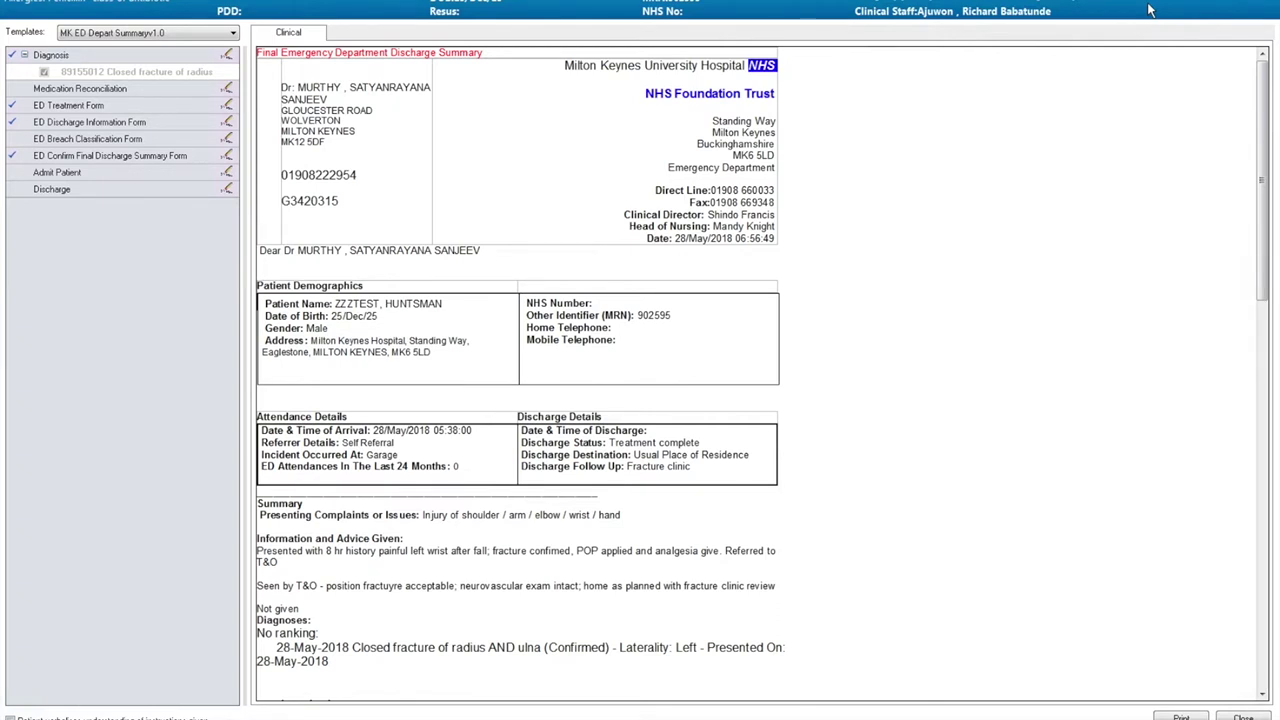
pyautogui.click(226, 121)
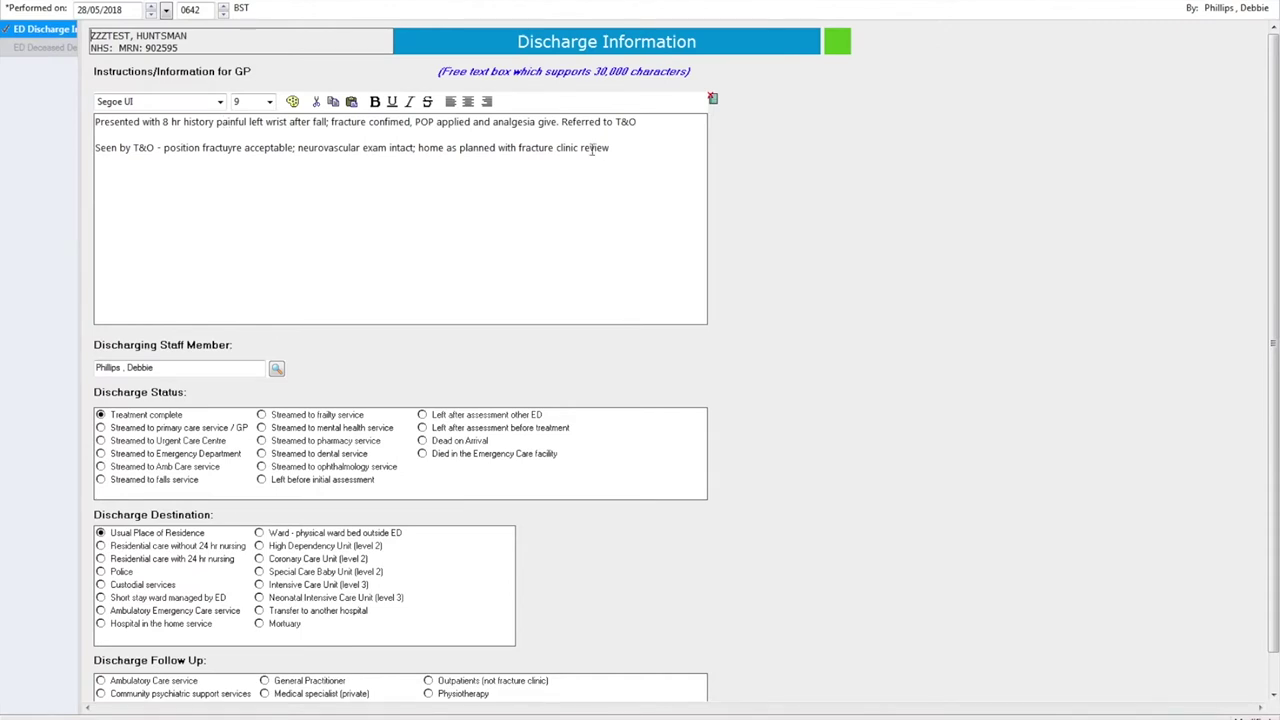
pyautogui.moveTo(610, 149); pyautogui.dragTo(196, 160)
pyautogui.write('cture unacceptable; admitted for MUA +/- internal fixation tomorrow')
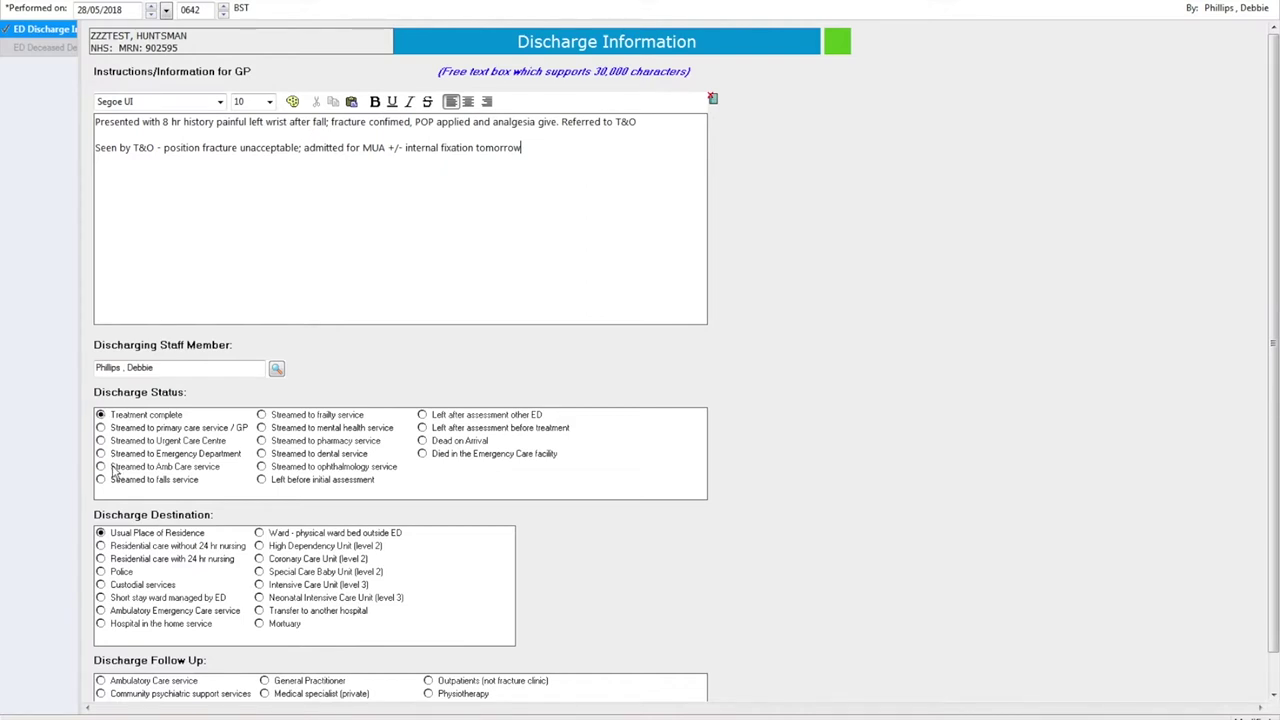
# Set discharge destination to a ward bed outside ED and follow-up to No referral
pyautogui.click(259, 533)
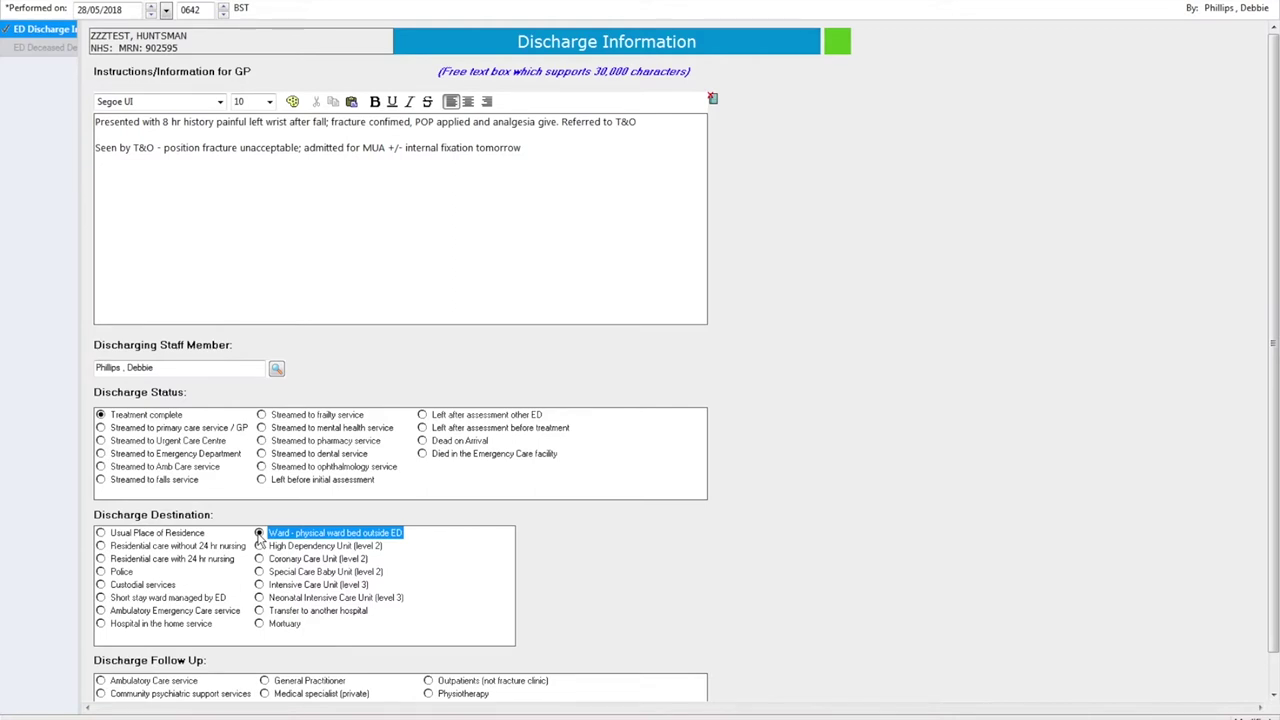
pyautogui.scroll(-1, 170, 686)
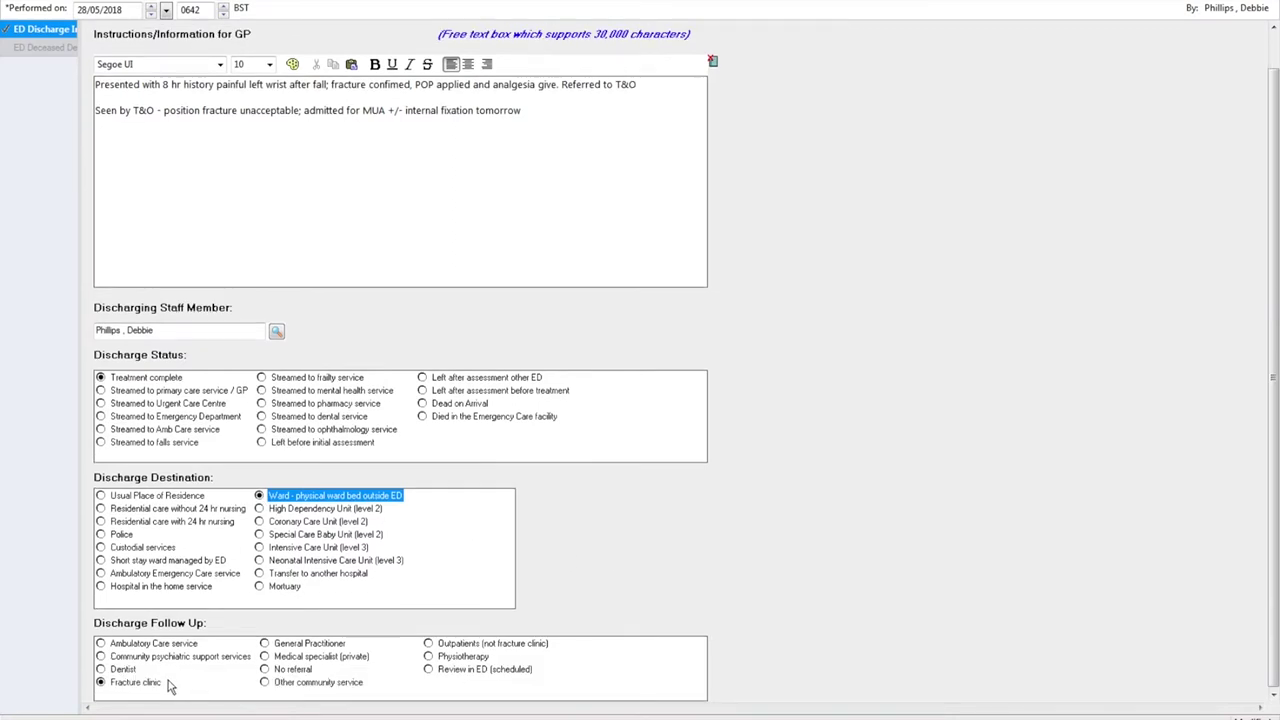
pyautogui.click(266, 672)
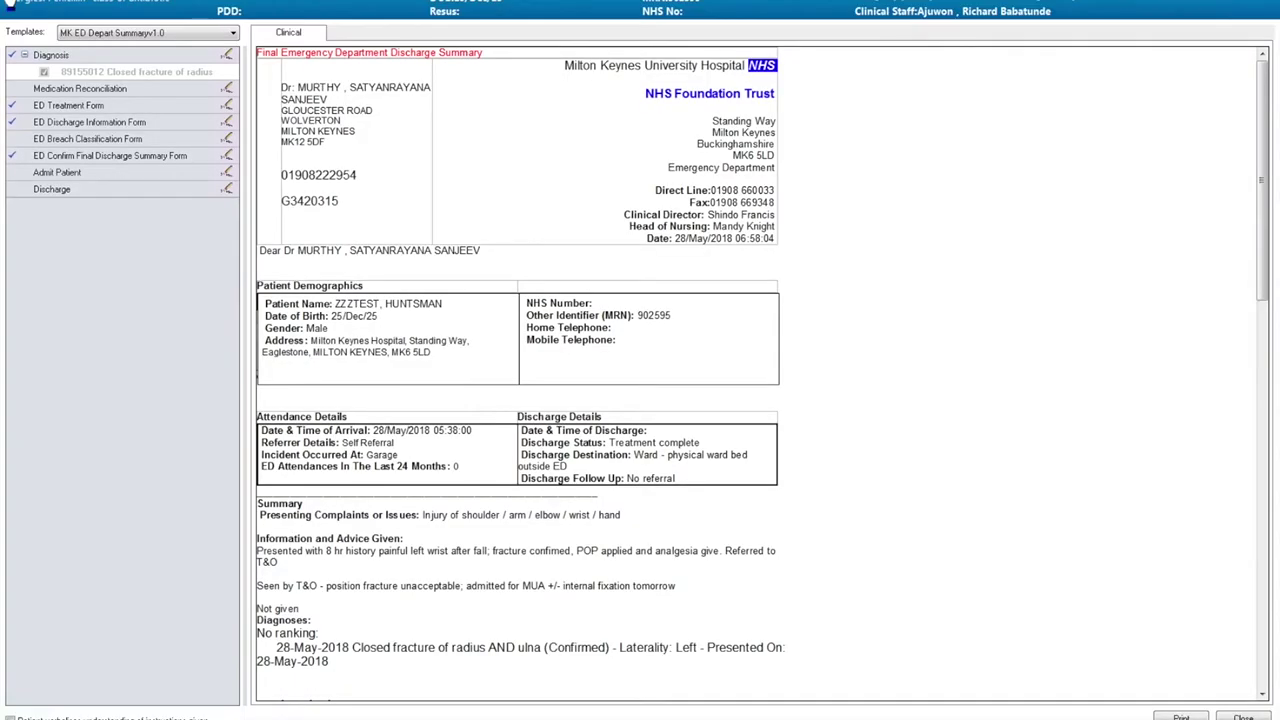
# Confirm the Admit Patient form, then open the chart and preview the Emergency Department GP Letters document
pyautogui.click(227, 174)
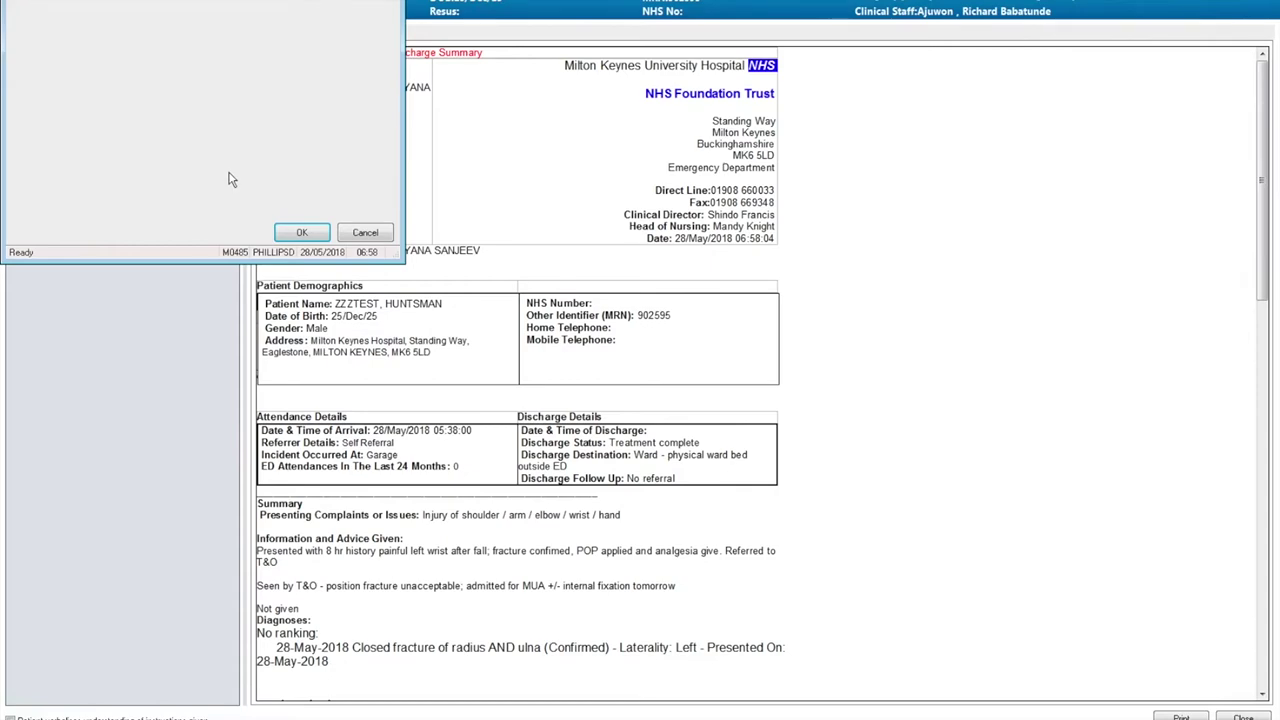
pyautogui.click(301, 232)
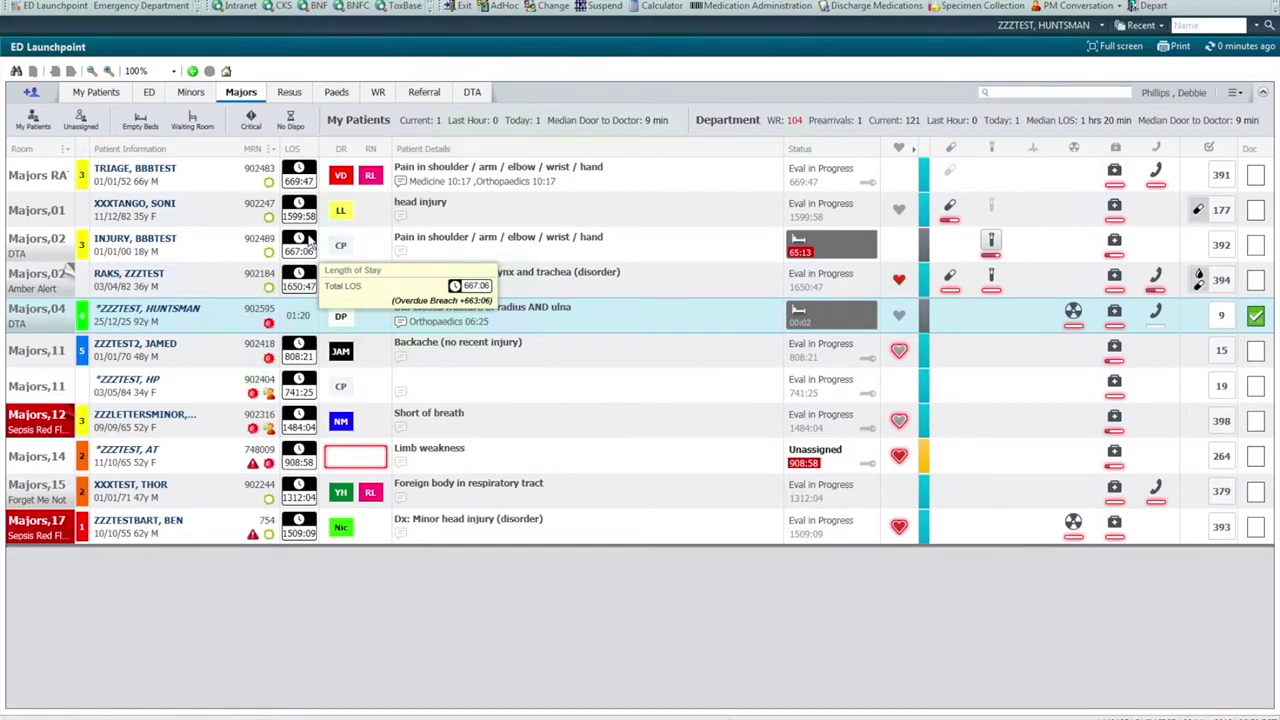
pyautogui.doubleClick(184, 316)
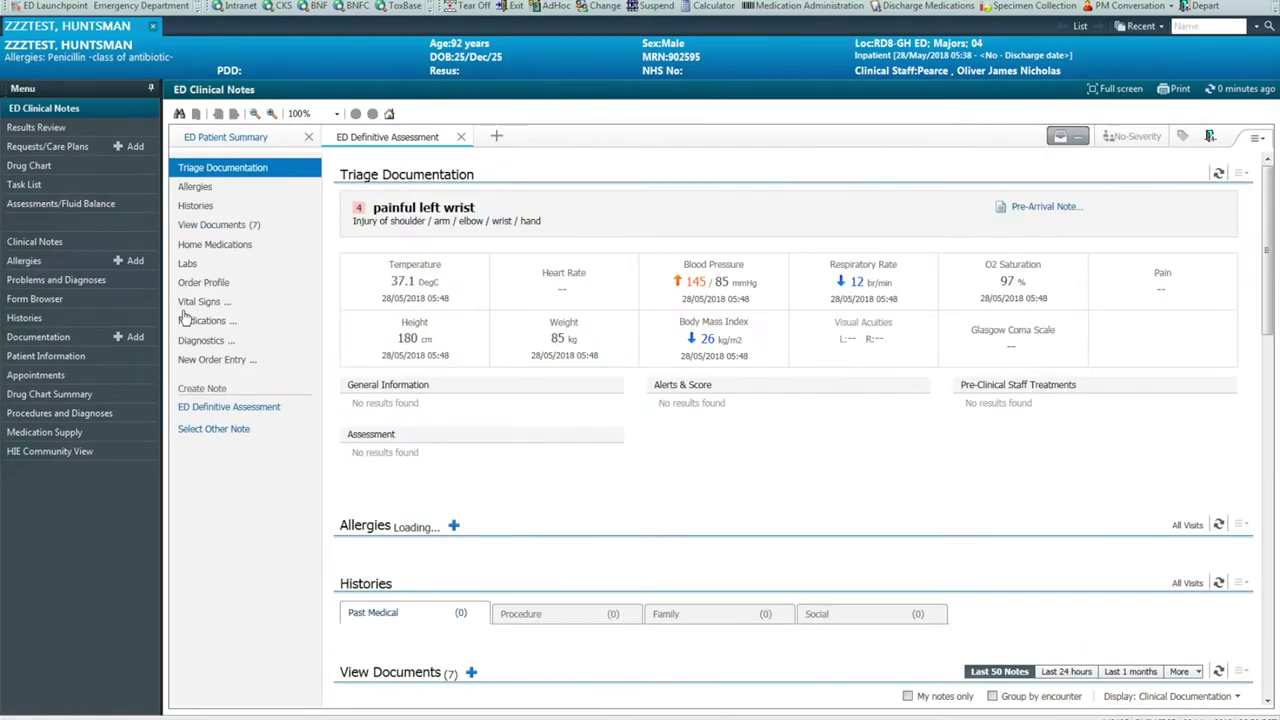
pyautogui.click(232, 230)
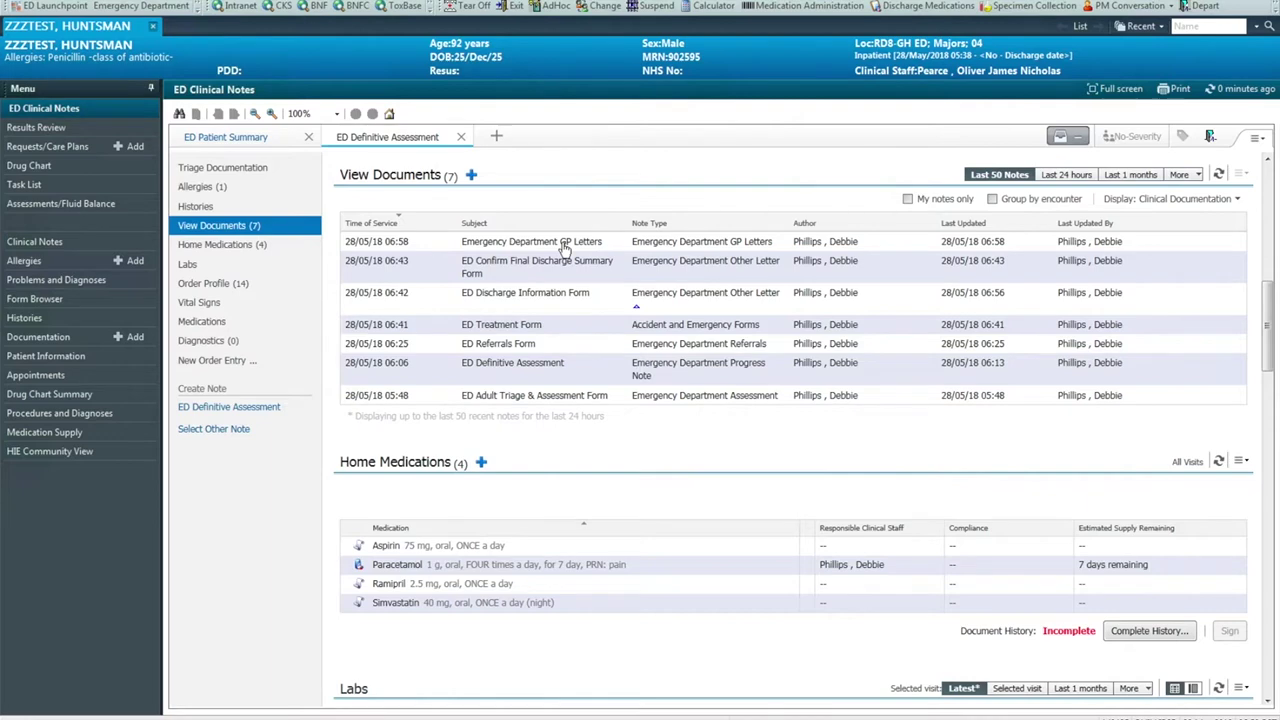
pyautogui.click(565, 247)
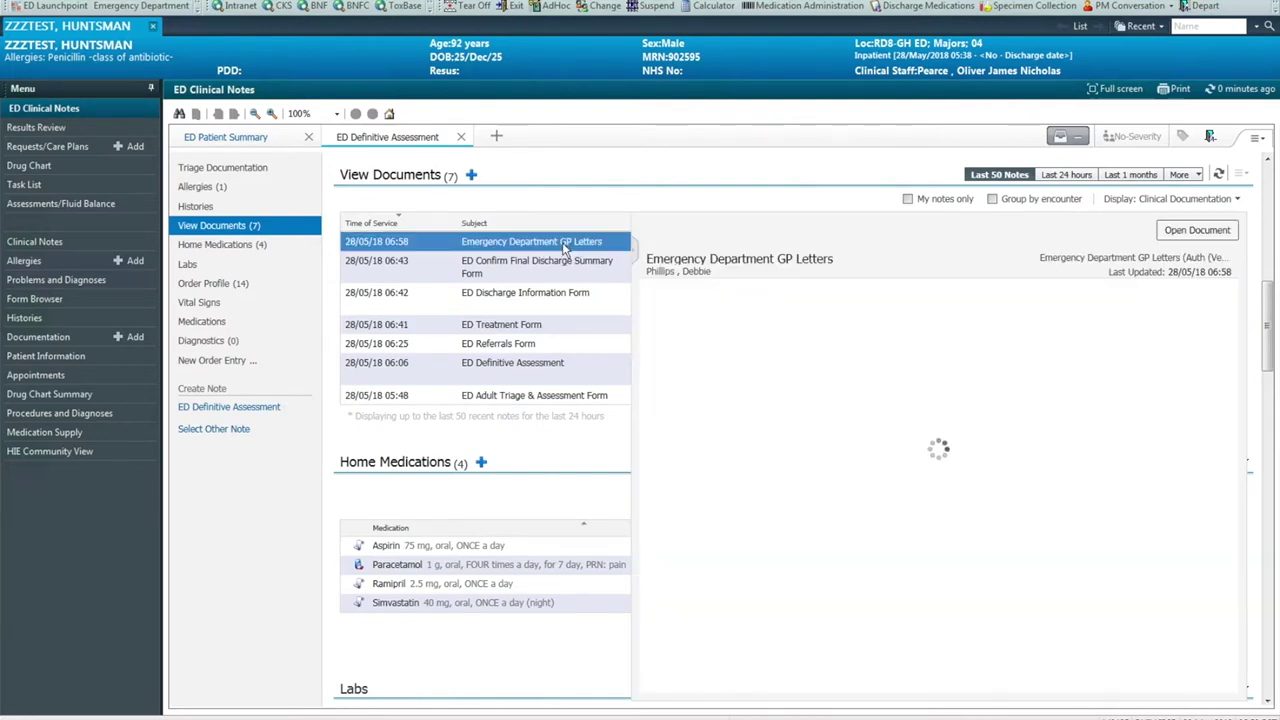
pyautogui.moveTo(1231, 360); pyautogui.dragTo(1220, 277)
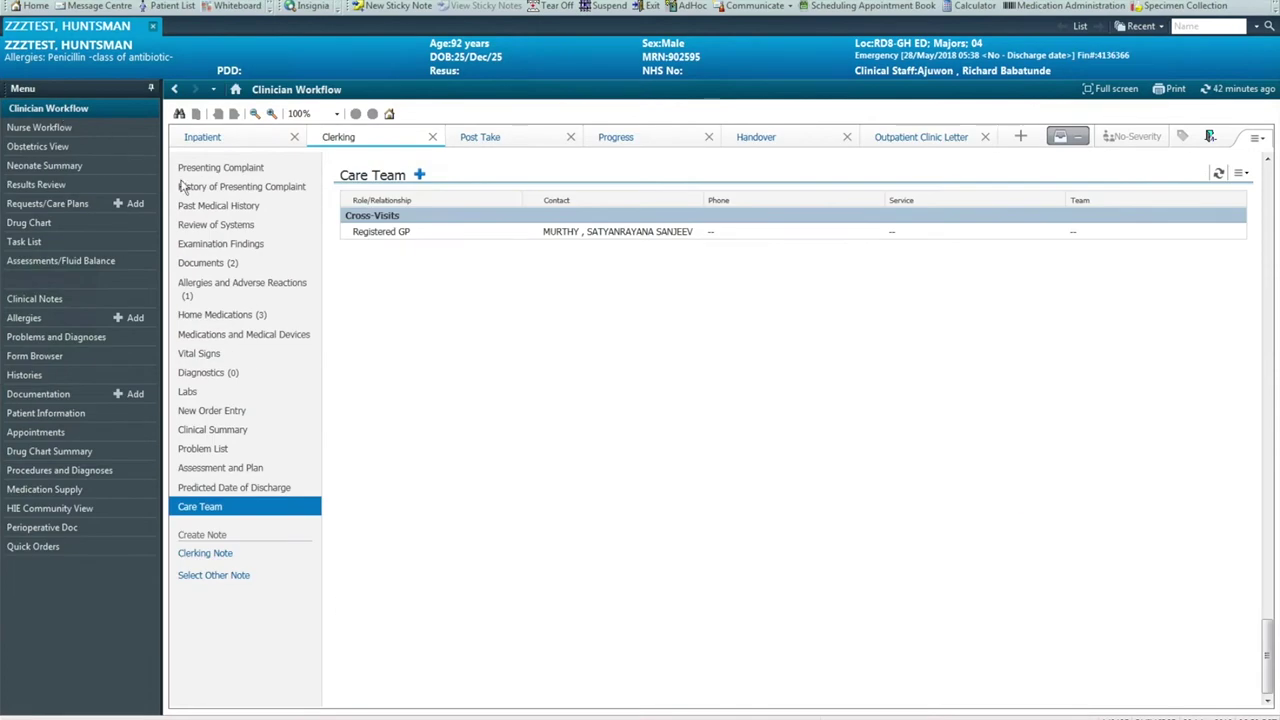
# Reload the documents, preview the Emergency Department GP Letters at Attendance/Discharge Details, then show the Task List
pyautogui.click(208, 170)
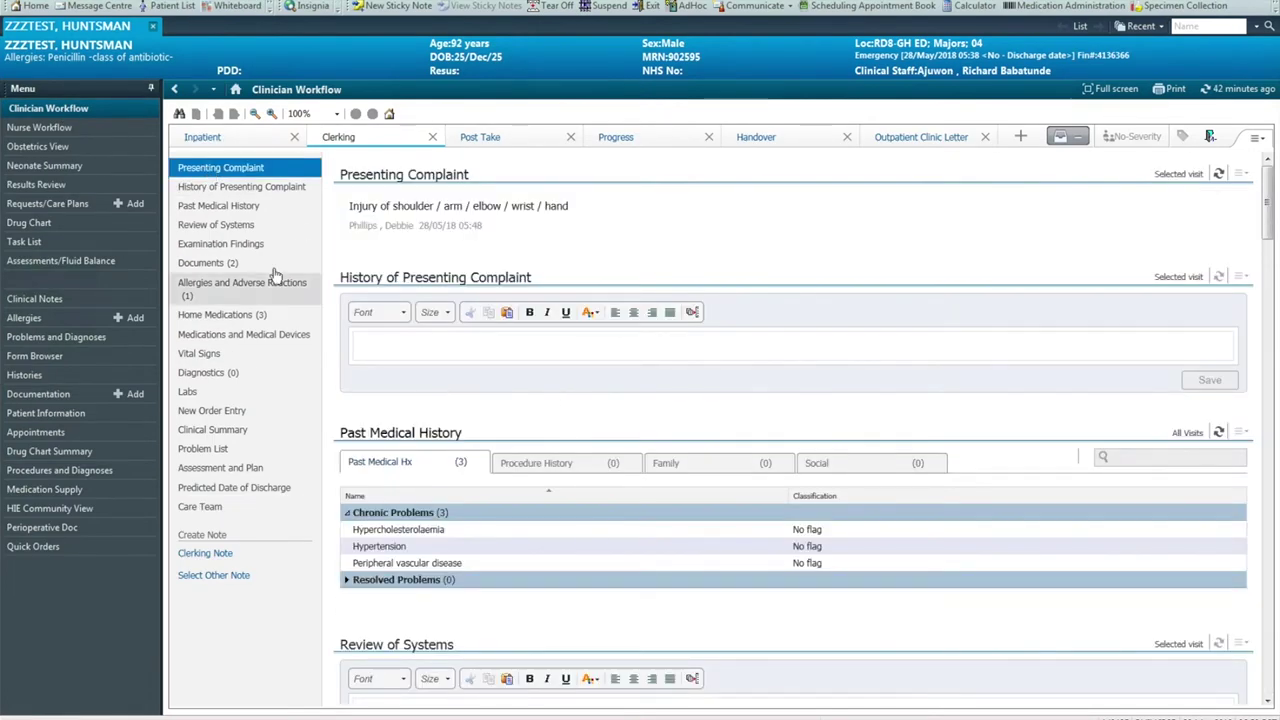
pyautogui.click(231, 265)
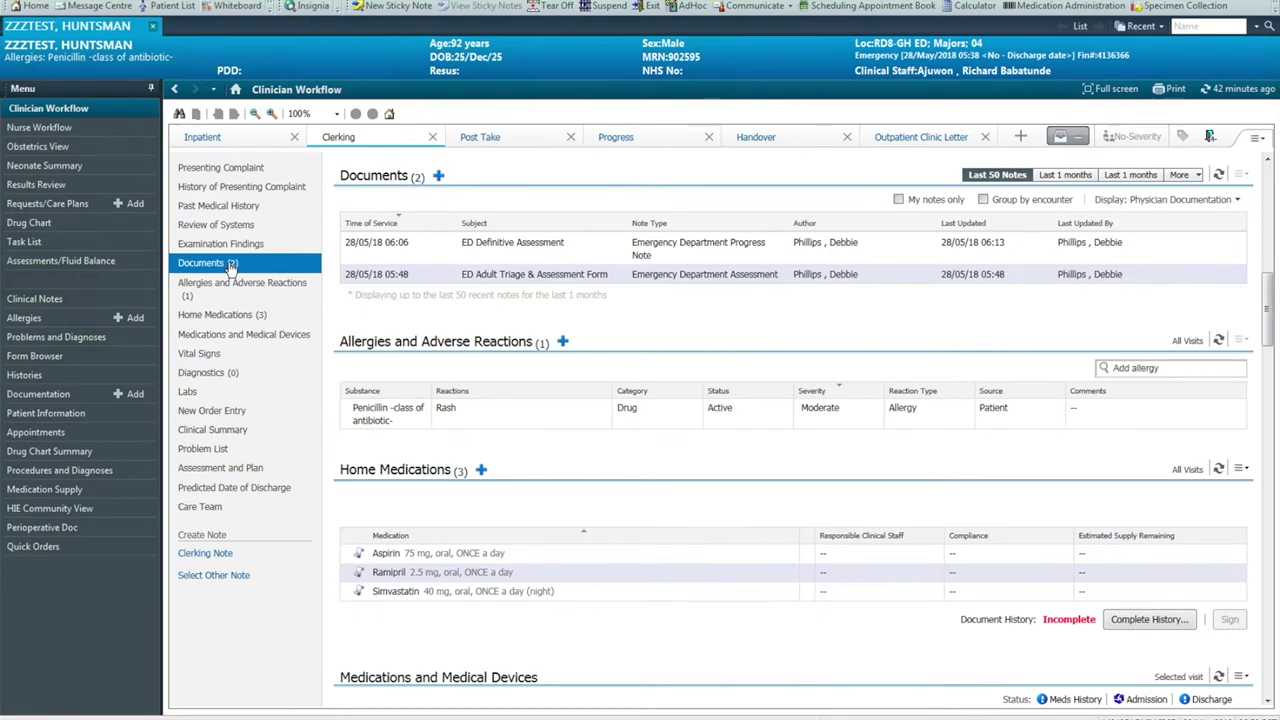
pyautogui.click(1218, 175)
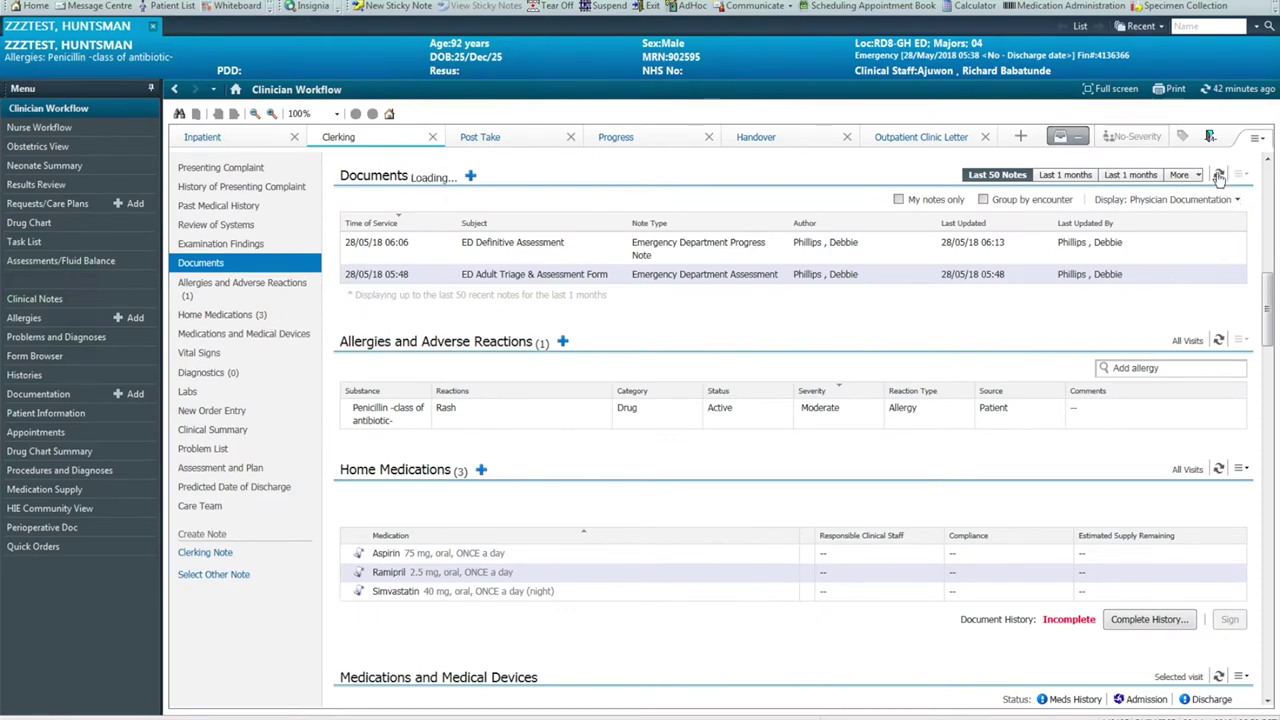
pyautogui.click(580, 244)
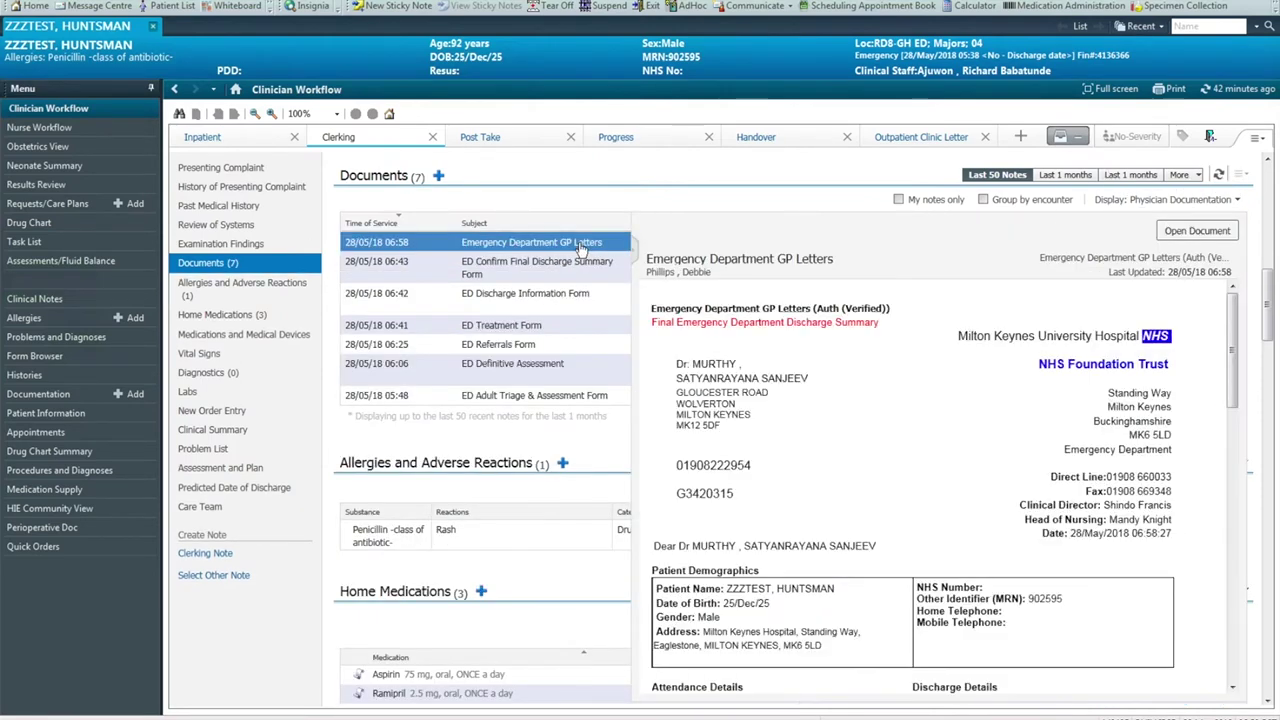
pyautogui.scroll(-5, 845, 484)
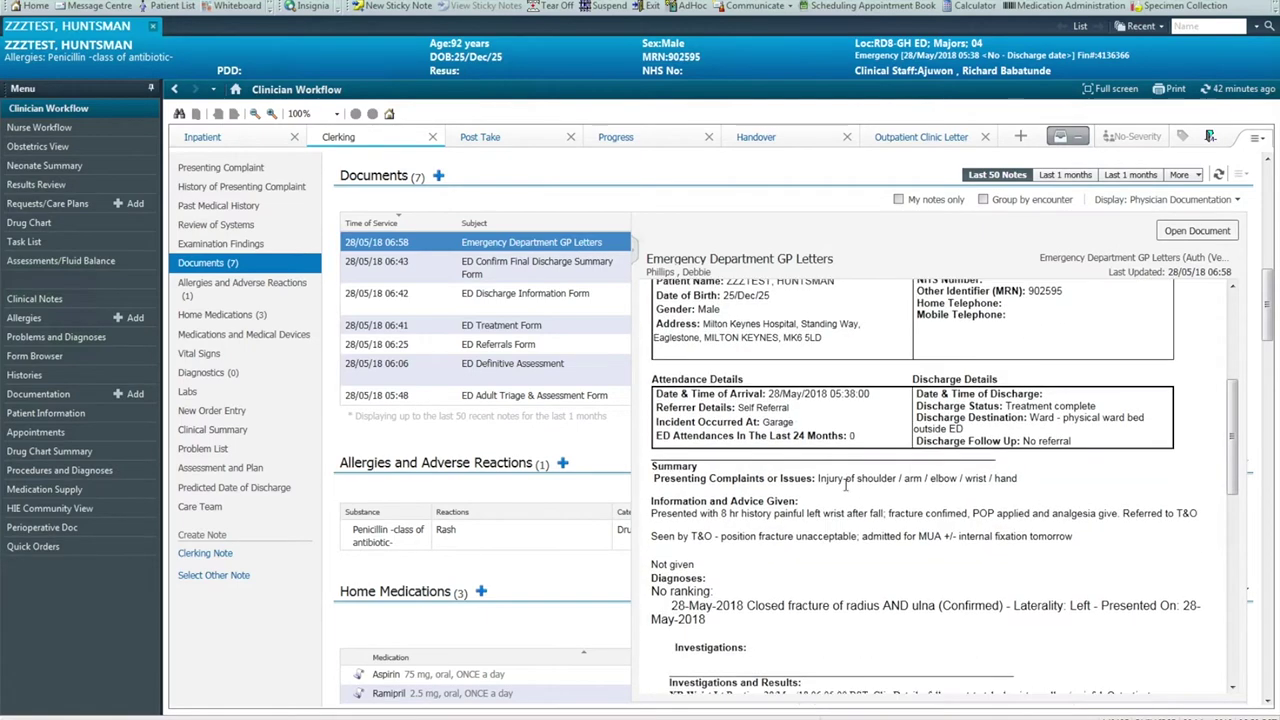
pyautogui.scroll(-3, 846, 488)
pyautogui.scroll(2, 845, 491)
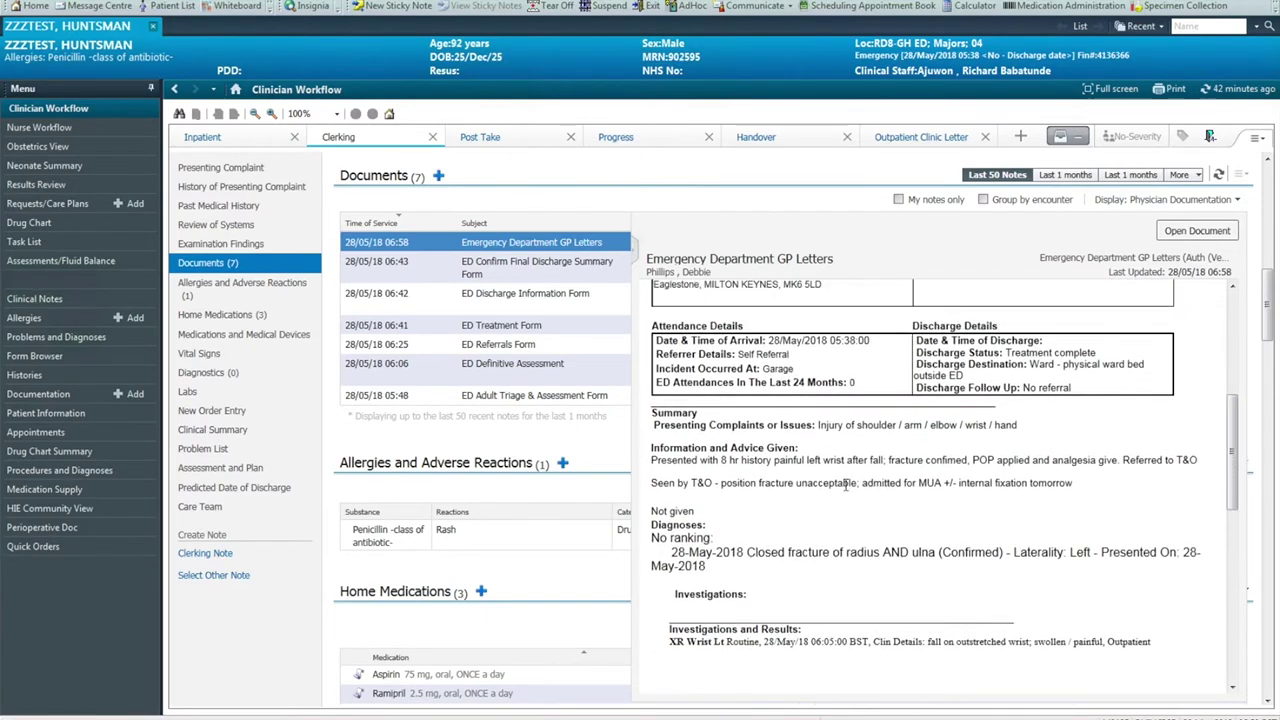
pyautogui.click(59, 242)
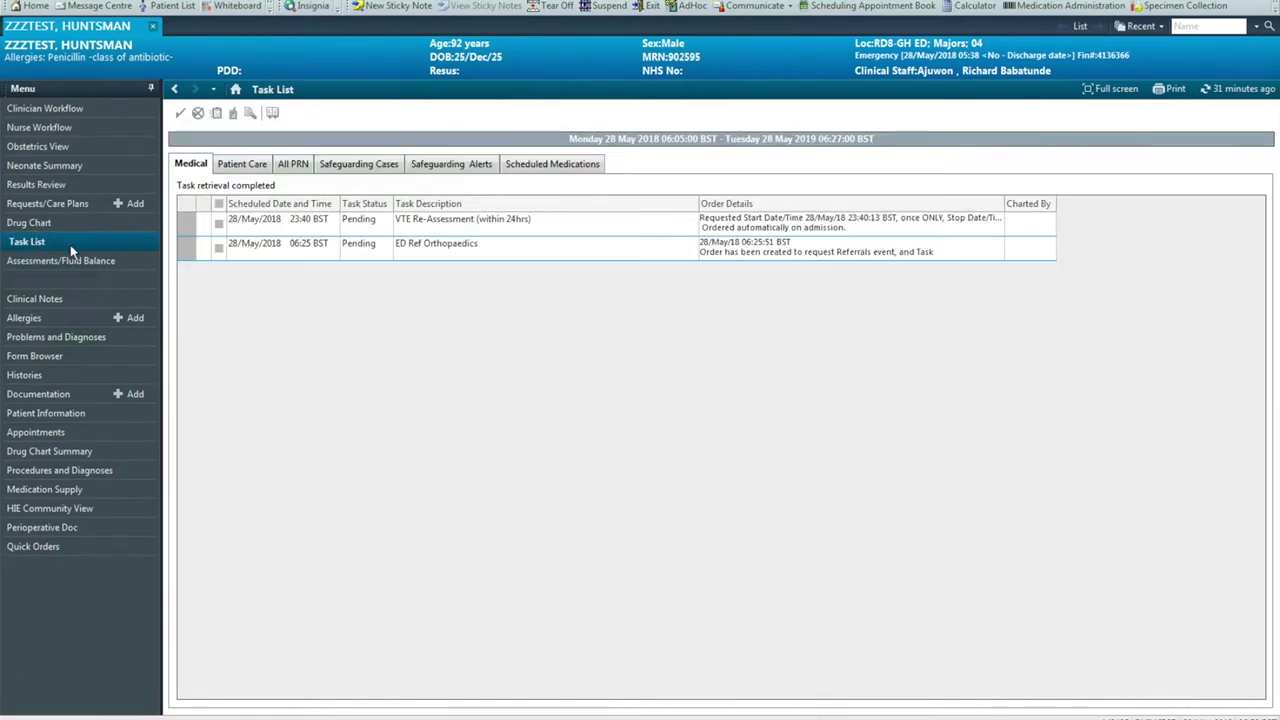
# Chart ED Ref Orthopaedics with Patient Seen? Yes and referral details 'Admit to T&O', then sign
pyautogui.doubleClick(418, 250)
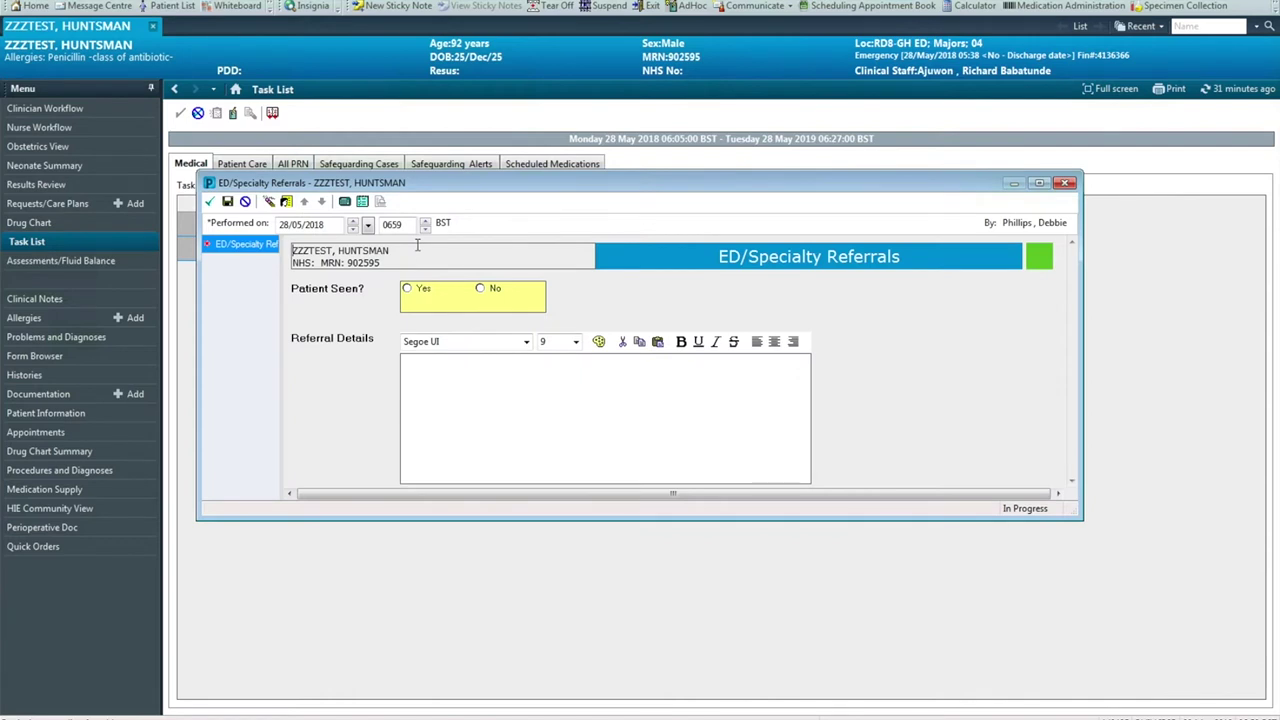
pyautogui.click(407, 288)
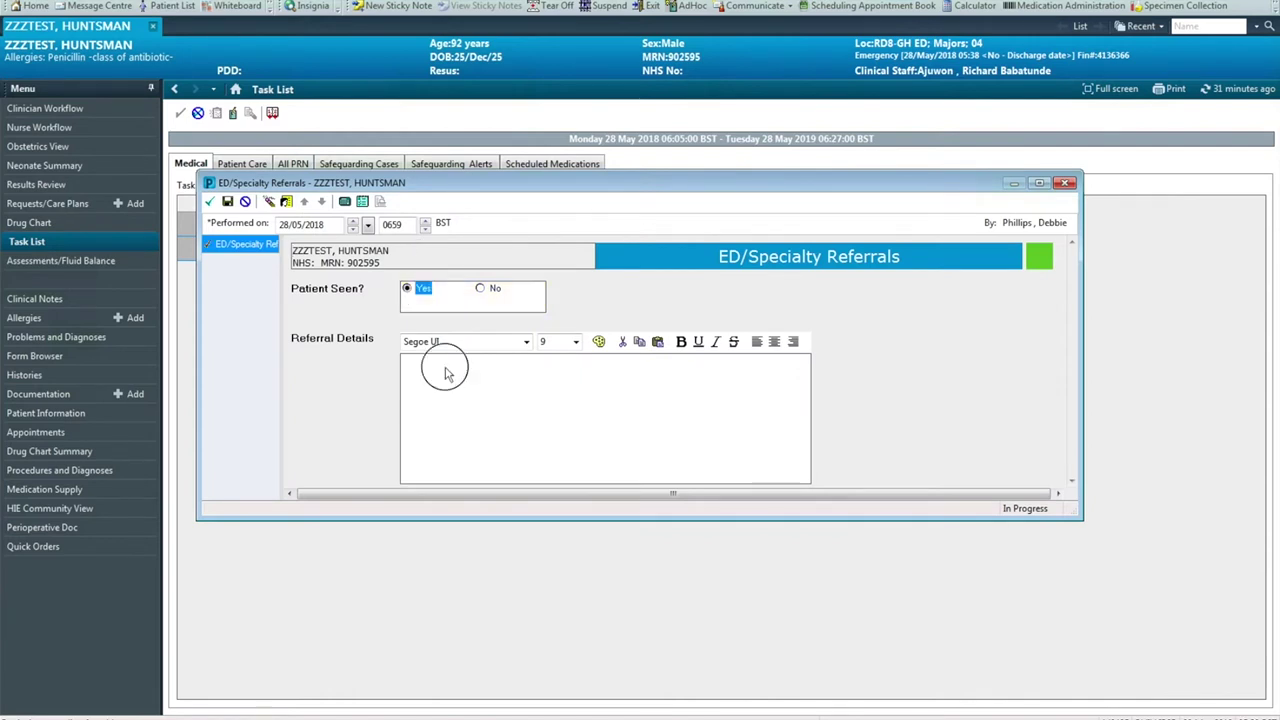
pyautogui.click(447, 372)
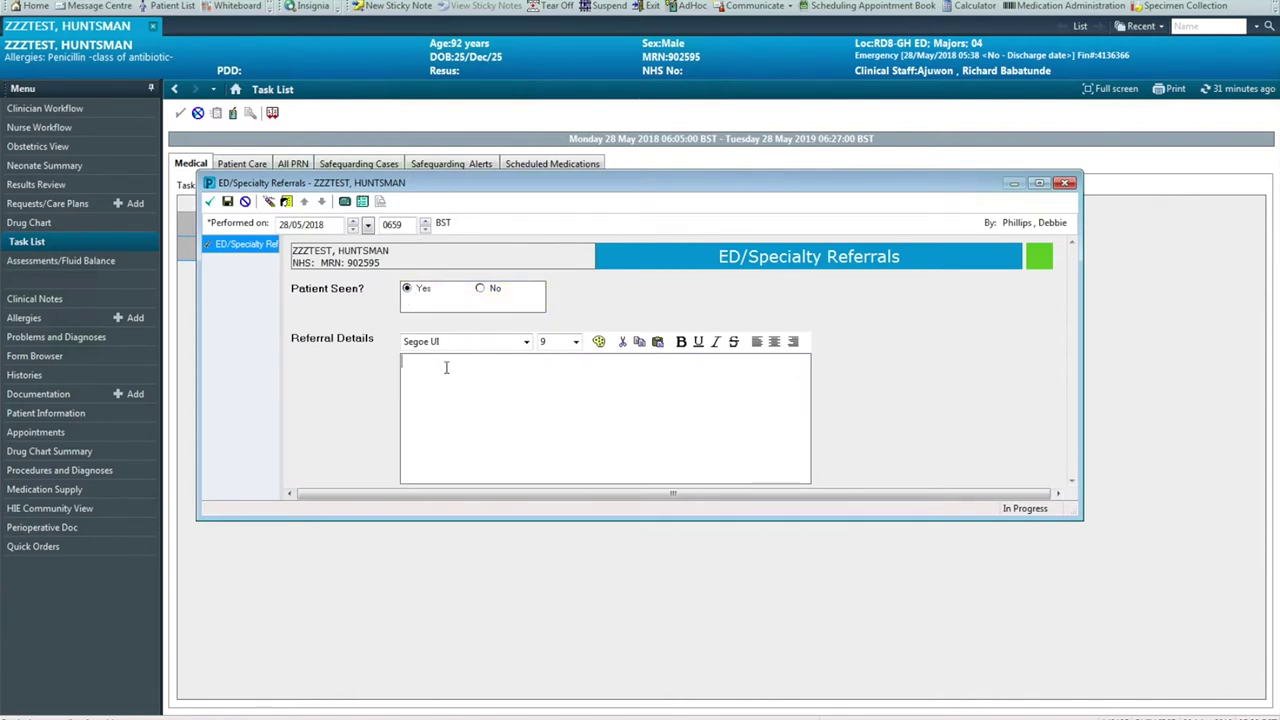
pyautogui.write('Adfmit t')
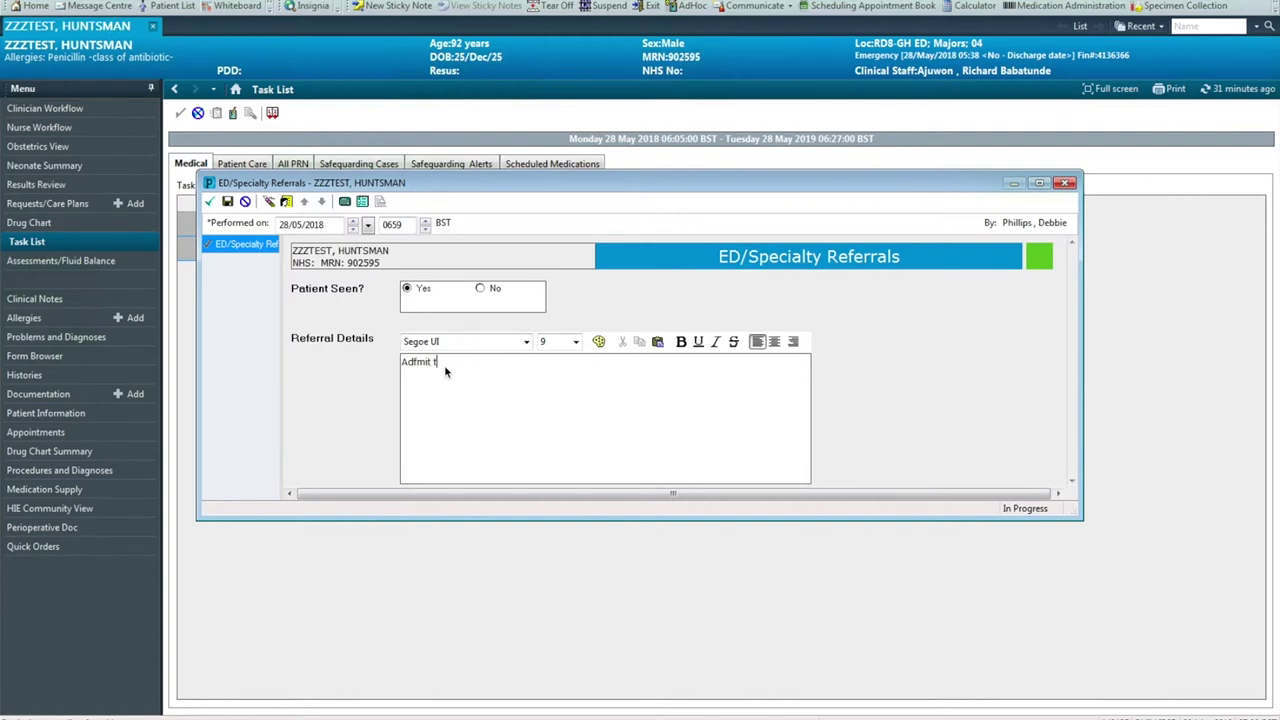
pyautogui.write('o T&O')
pyautogui.click(416, 361)
pyautogui.press('BackSpace')
pyautogui.click(478, 395)
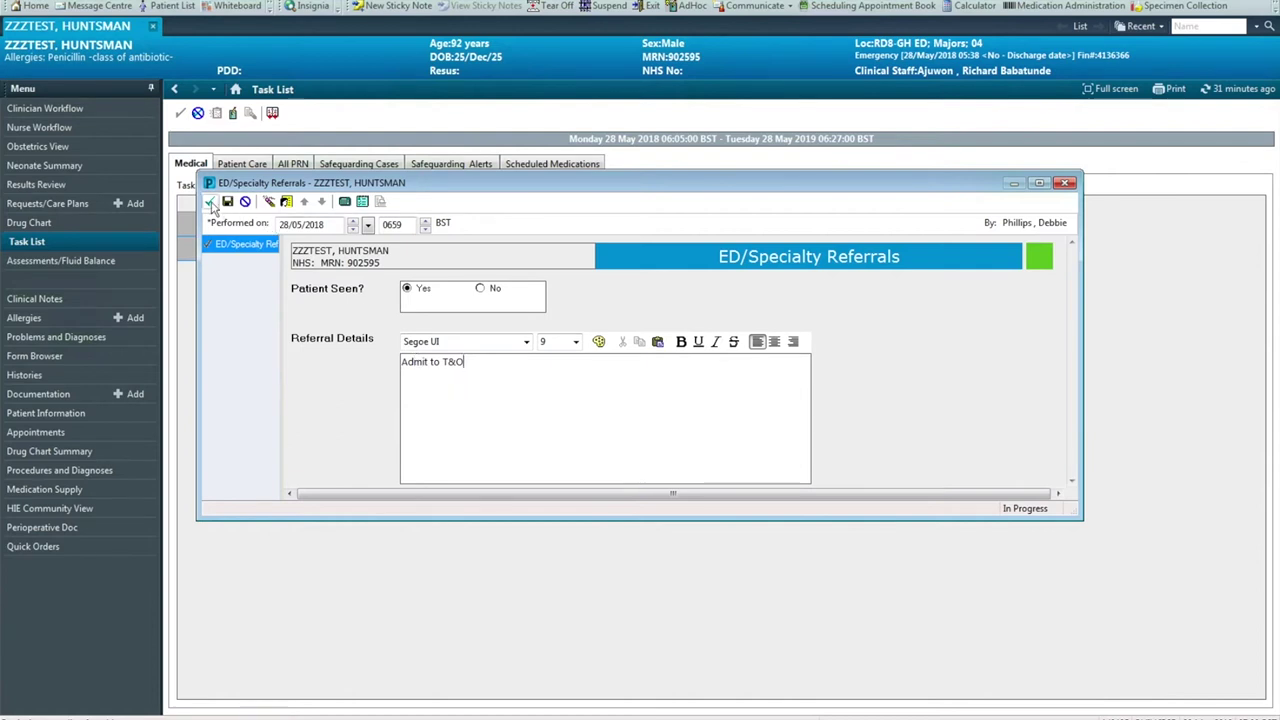
pyautogui.click(209, 201)
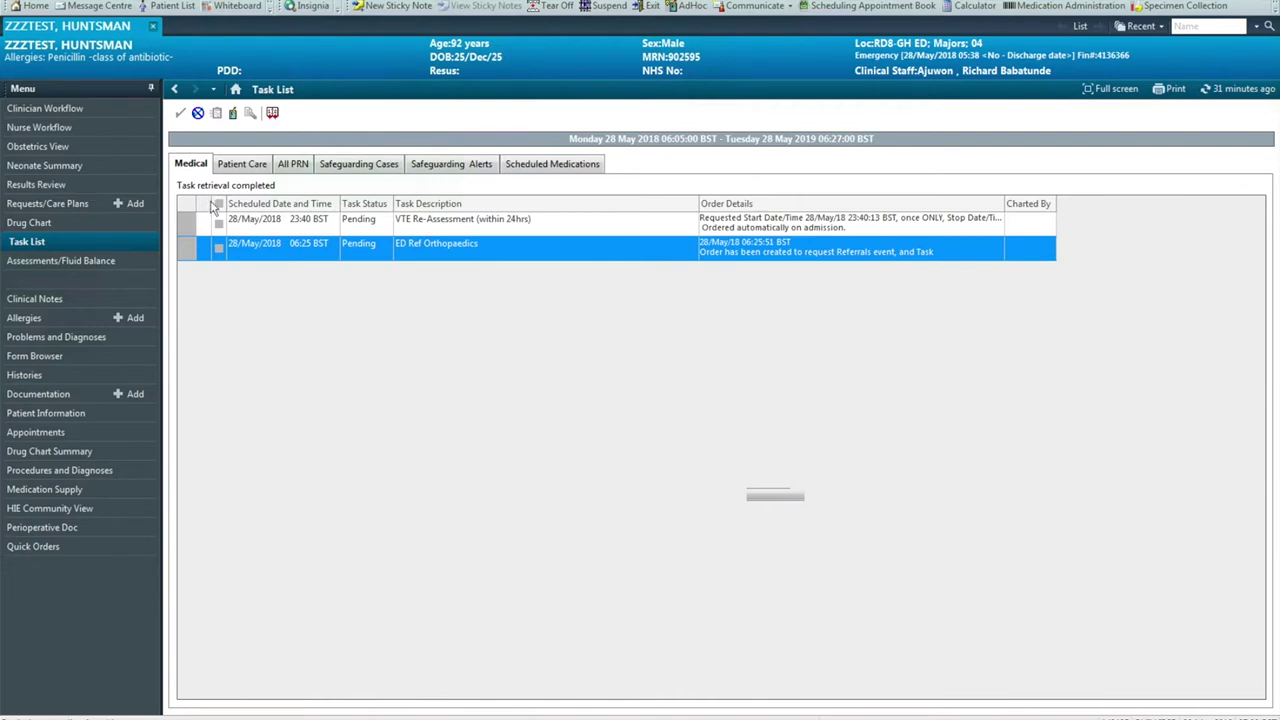
# Record the ED Only - Dispense by ED doctor task as Not Done with a reason and sign it
pyautogui.click(1260, 88)
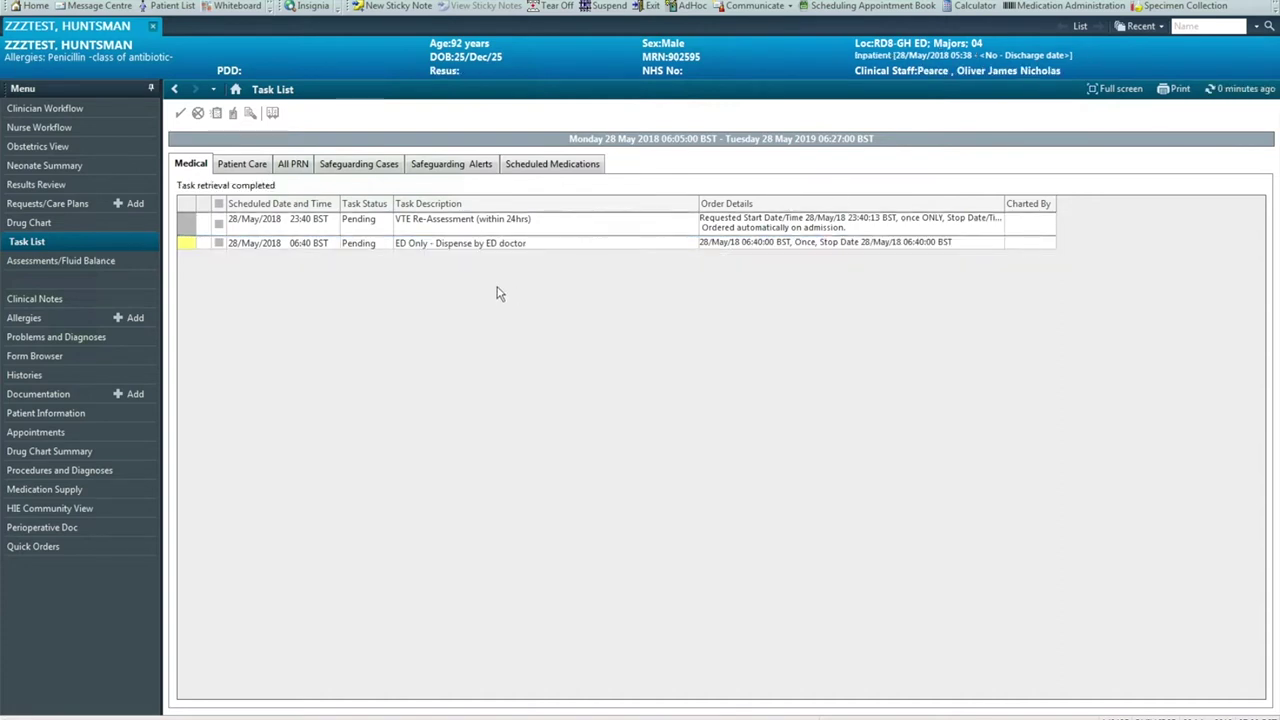
pyautogui.rightClick(450, 252)
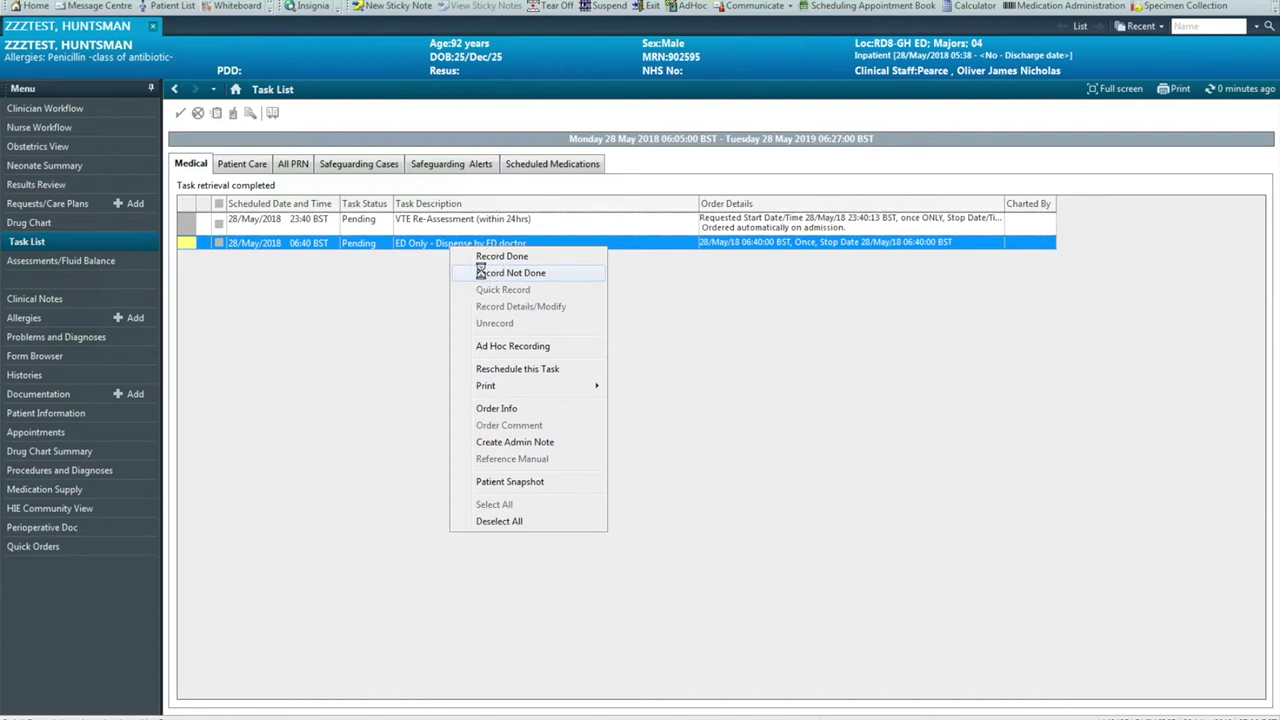
pyautogui.click(484, 273)
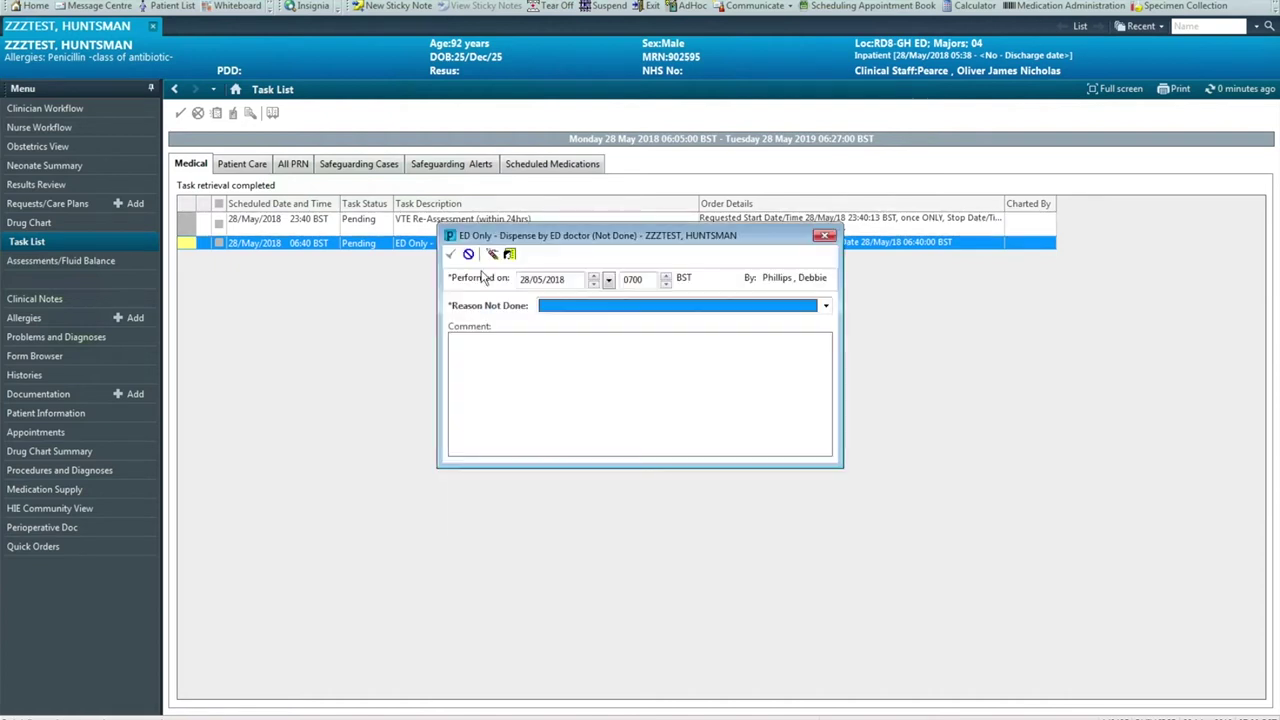
pyautogui.click(825, 305)
pyautogui.click(590, 316)
pyautogui.click(450, 254)
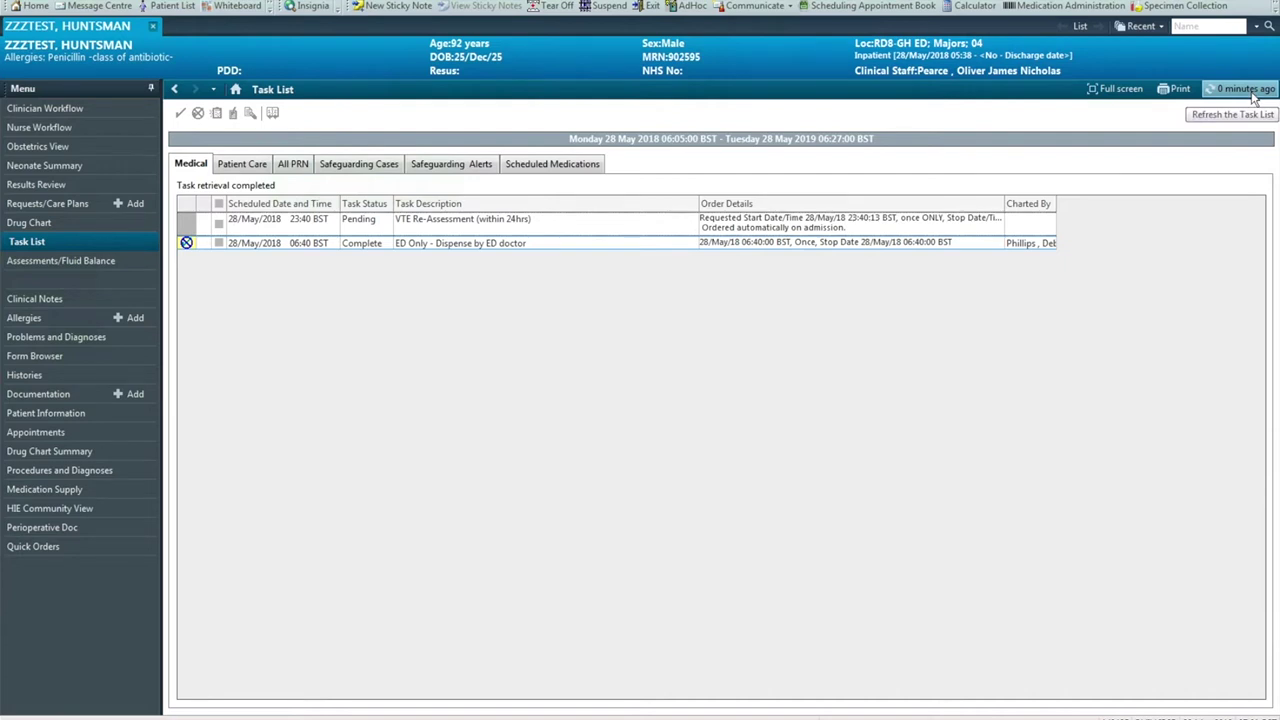
pyautogui.click(1251, 91)
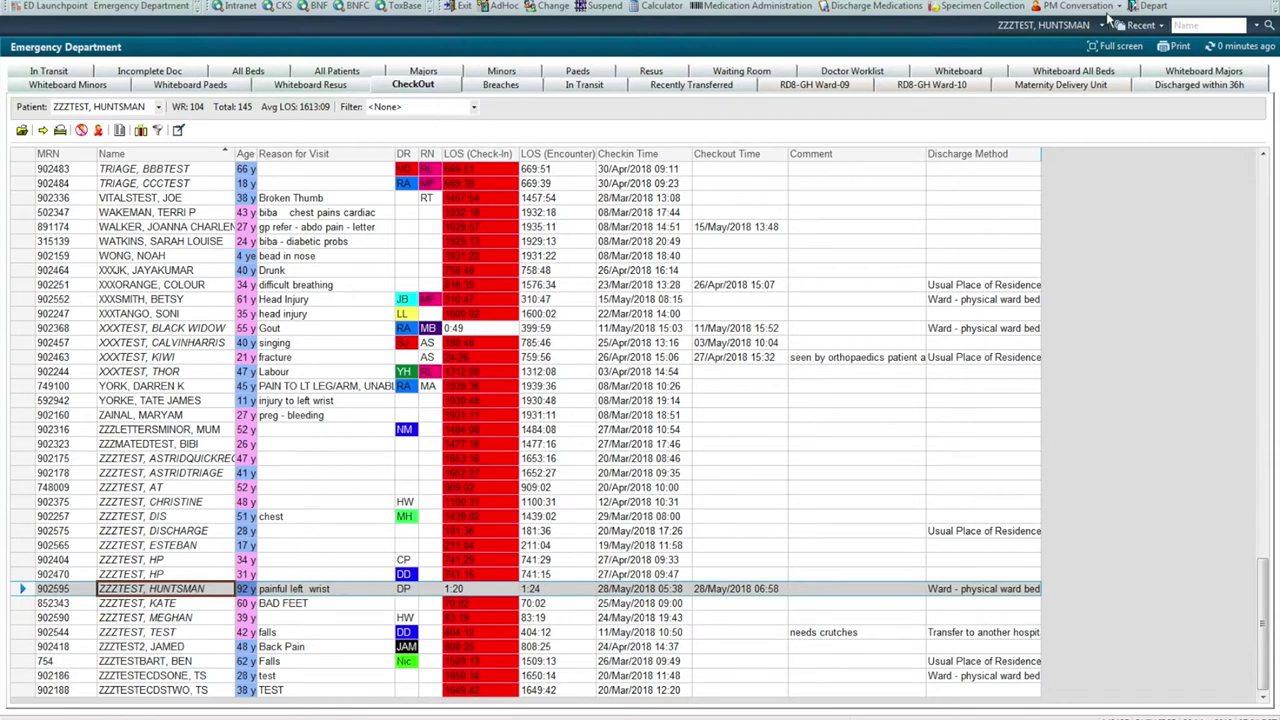
# With the painful left wrist patient selected on the CheckOut list, bring up the PM Conversation options
pyautogui.click(1121, 9)
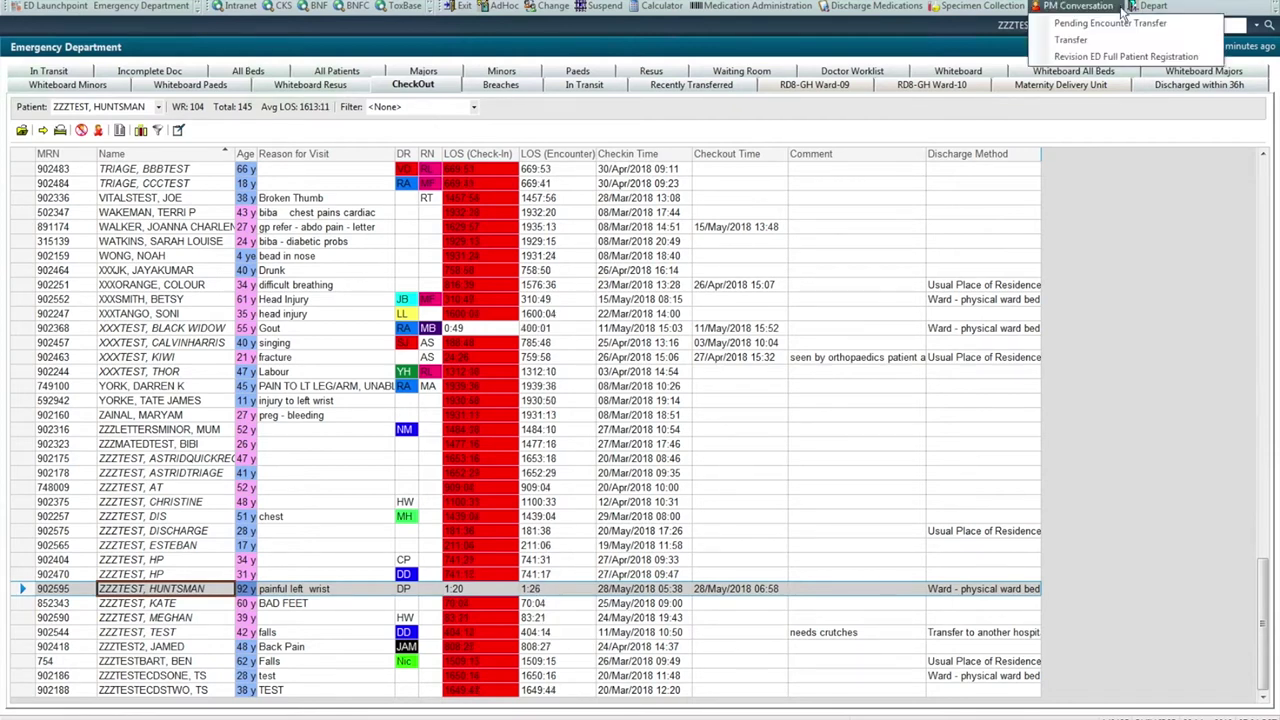
# Transfer the patient to ward RD8-GH OBSERVE, Room 01 bed 09, and save the transfer
pyautogui.click(1071, 39)
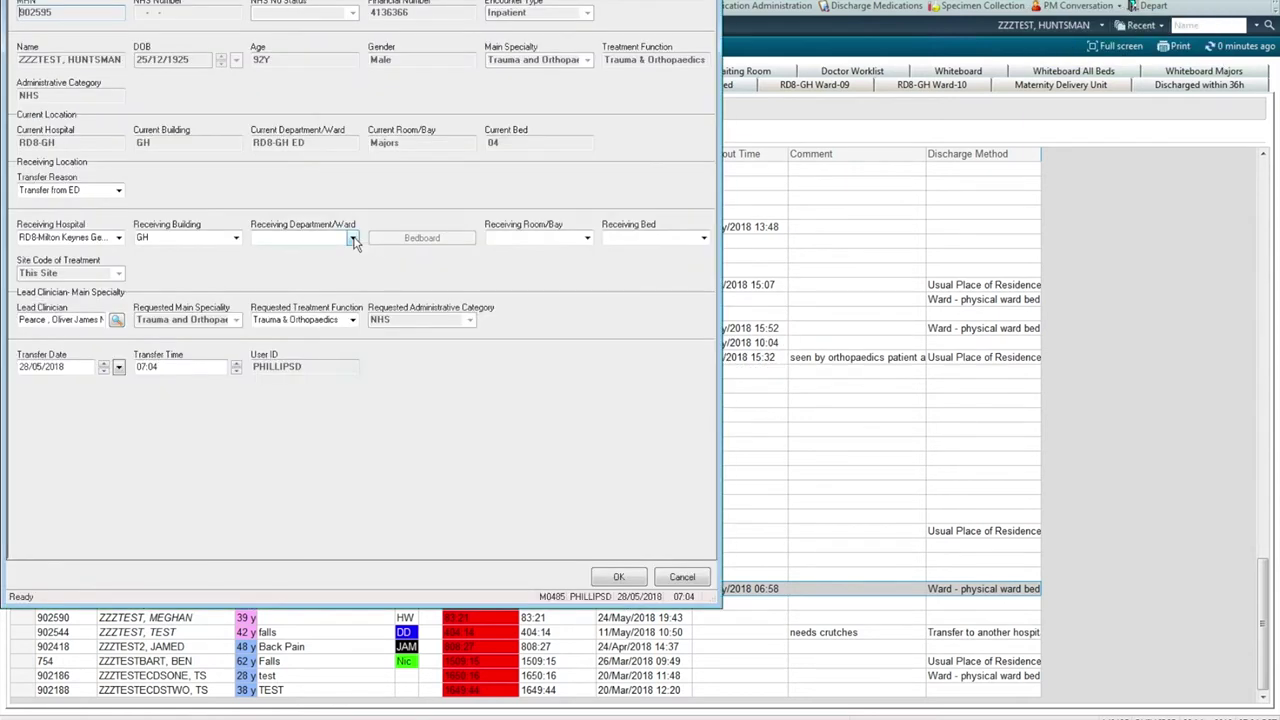
pyautogui.click(353, 240)
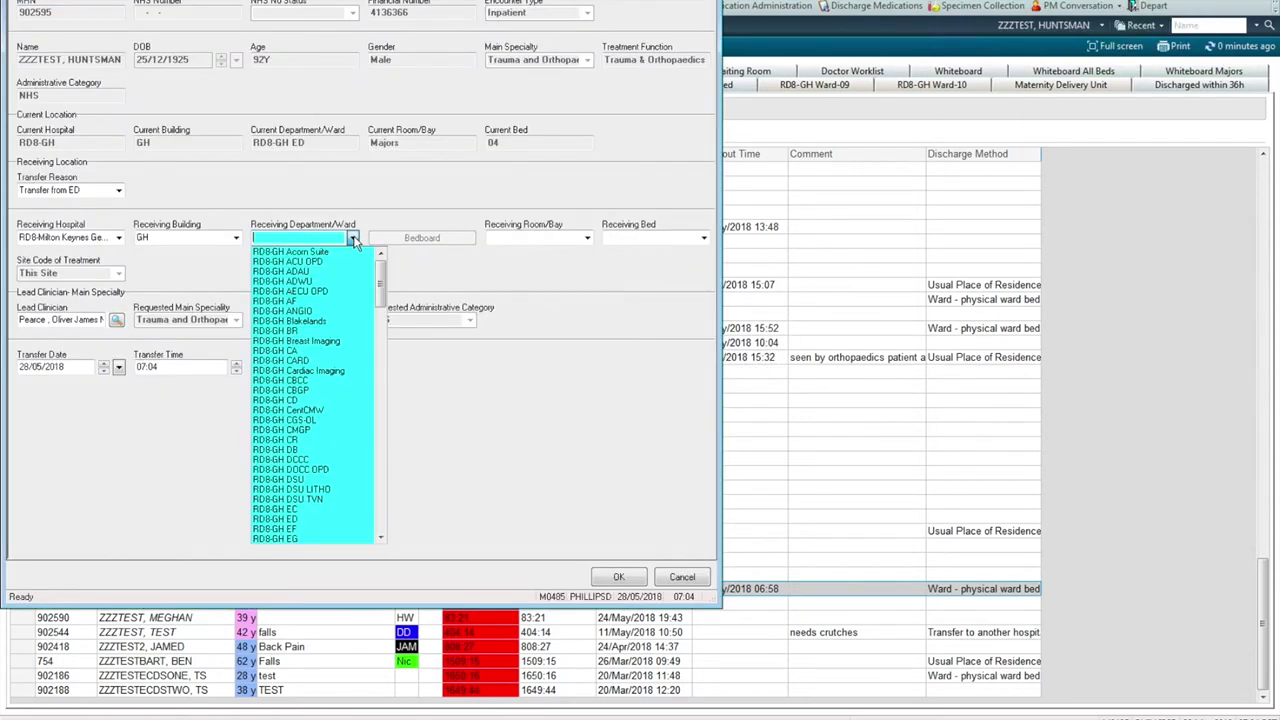
pyautogui.moveTo(378, 270); pyautogui.dragTo(367, 367)
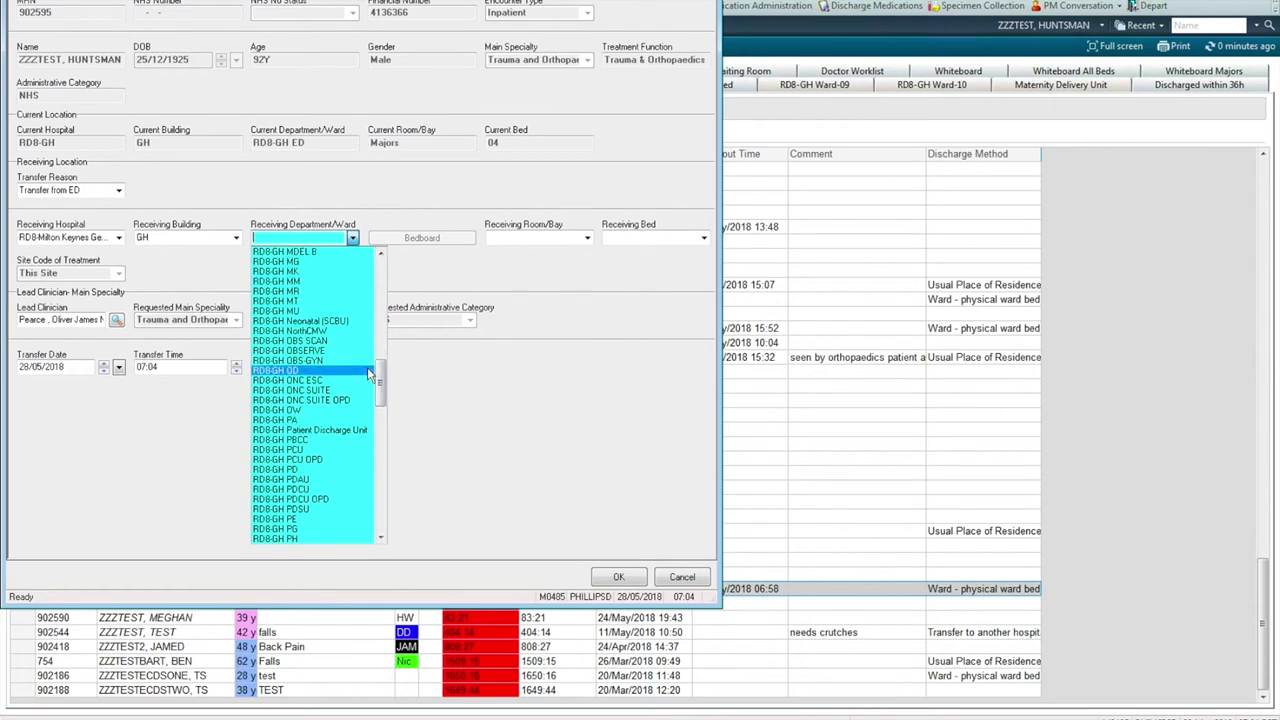
pyautogui.click(367, 367)
pyautogui.click(468, 240)
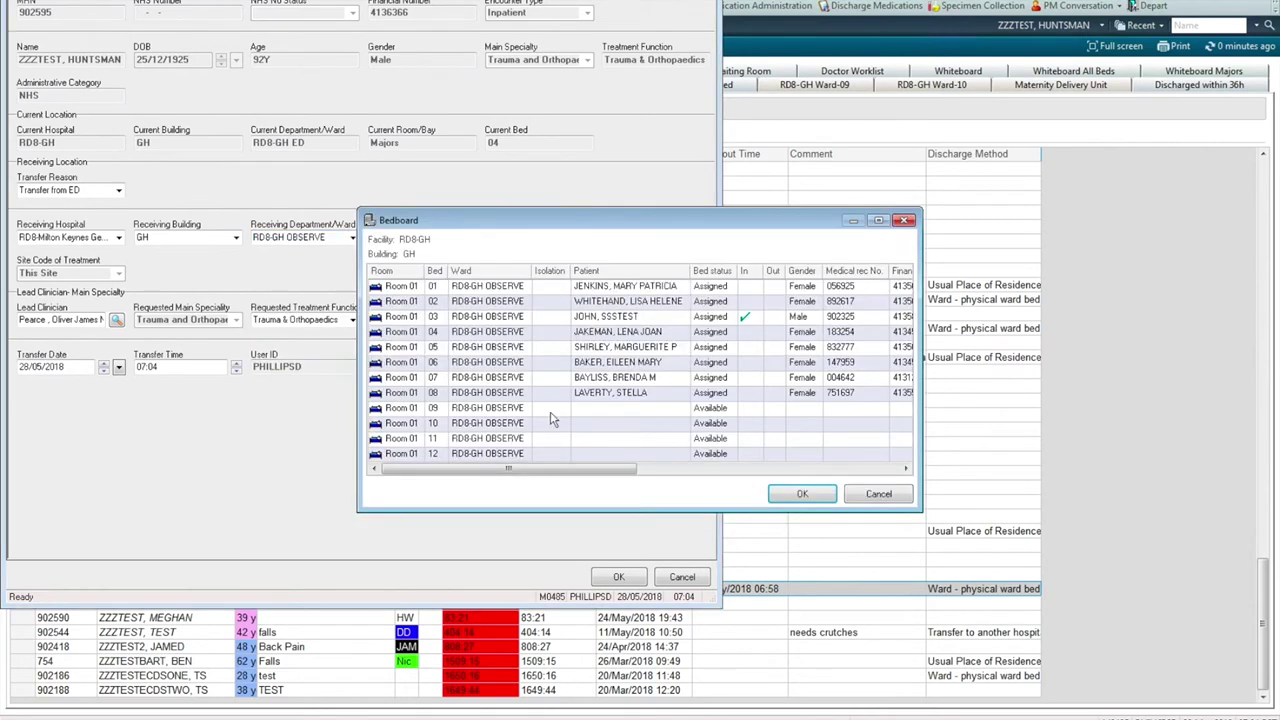
pyautogui.click(605, 410)
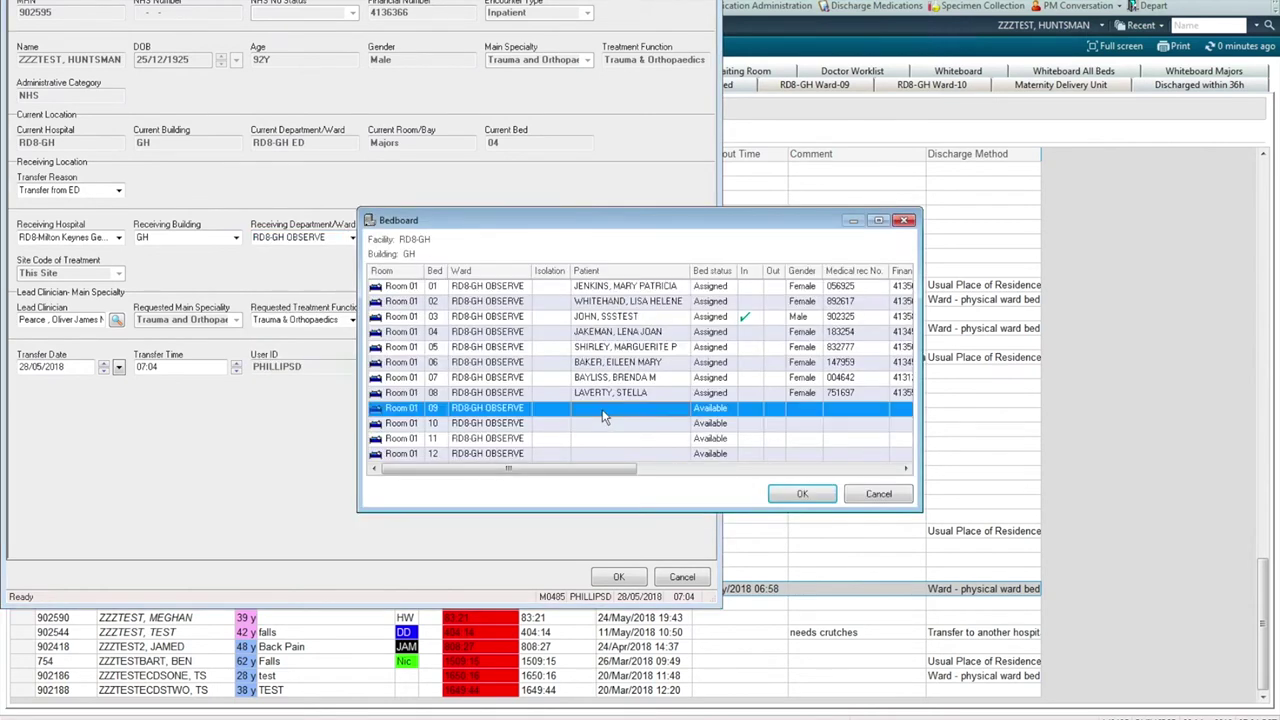
pyautogui.click(789, 497)
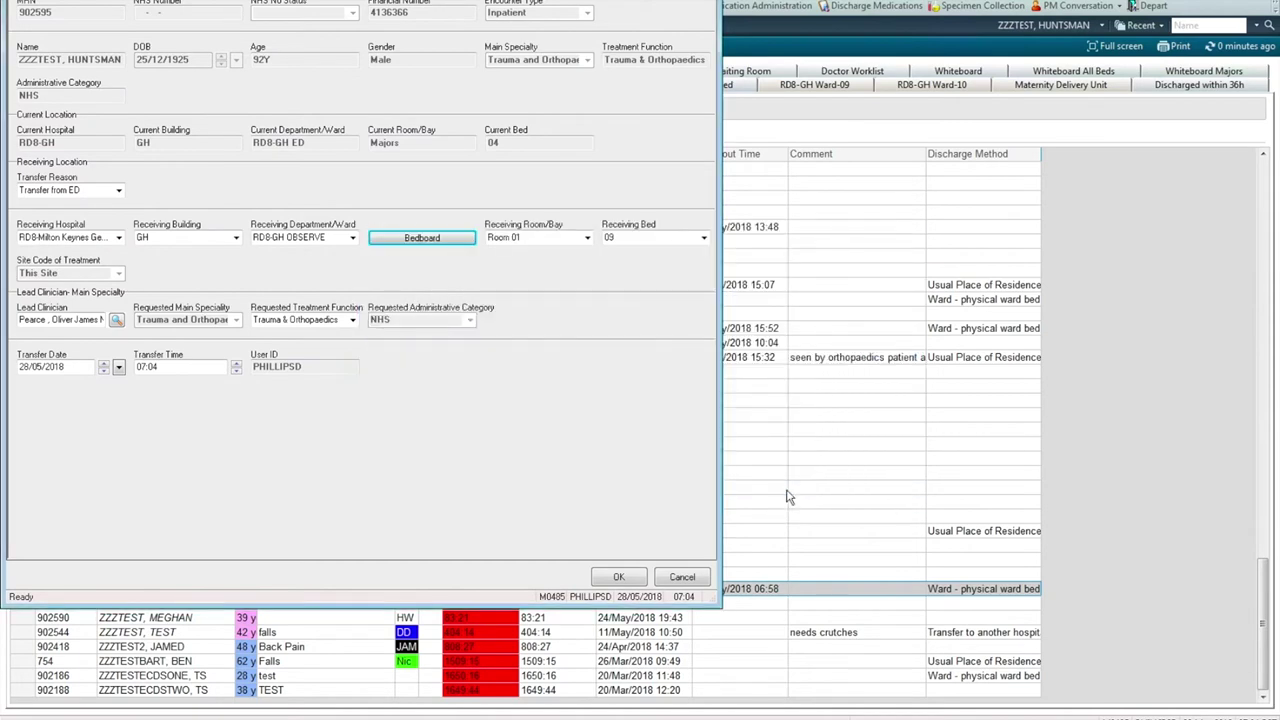
pyautogui.click(620, 577)
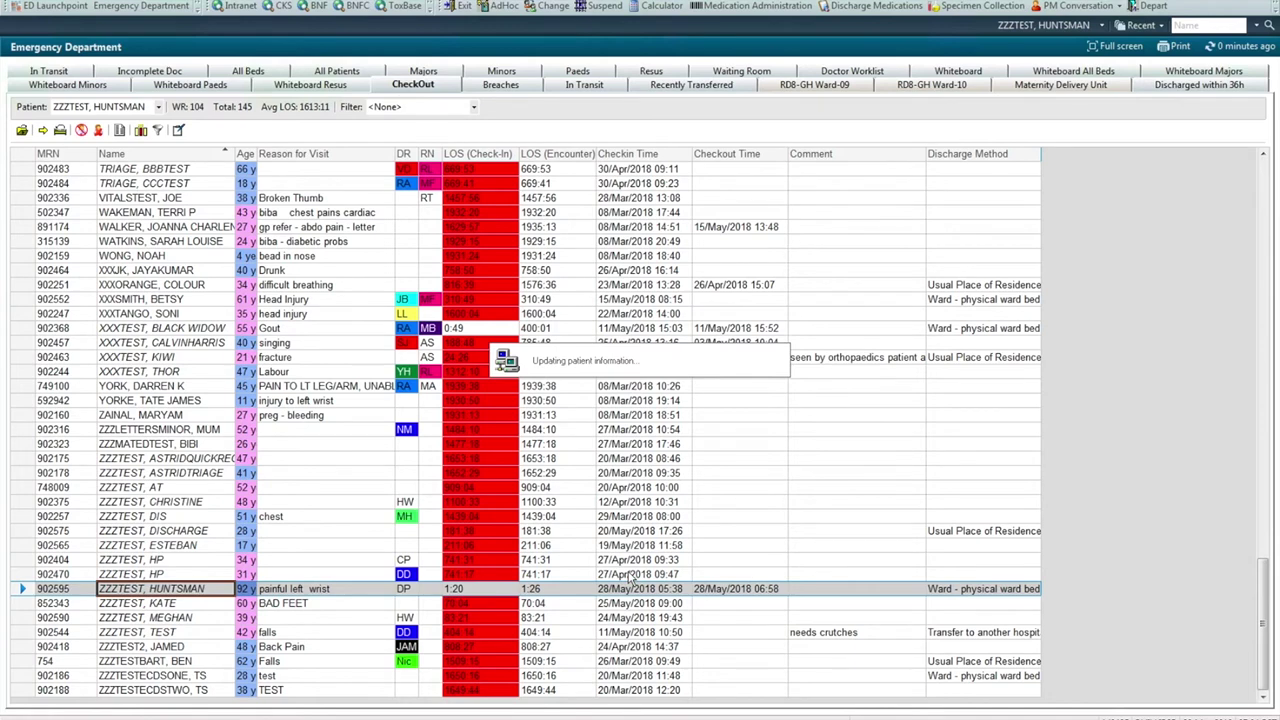
# Show the RD8-GH Observation Unit list and select the patient now in Room 01 bed 09
pyautogui.click(347, 6)
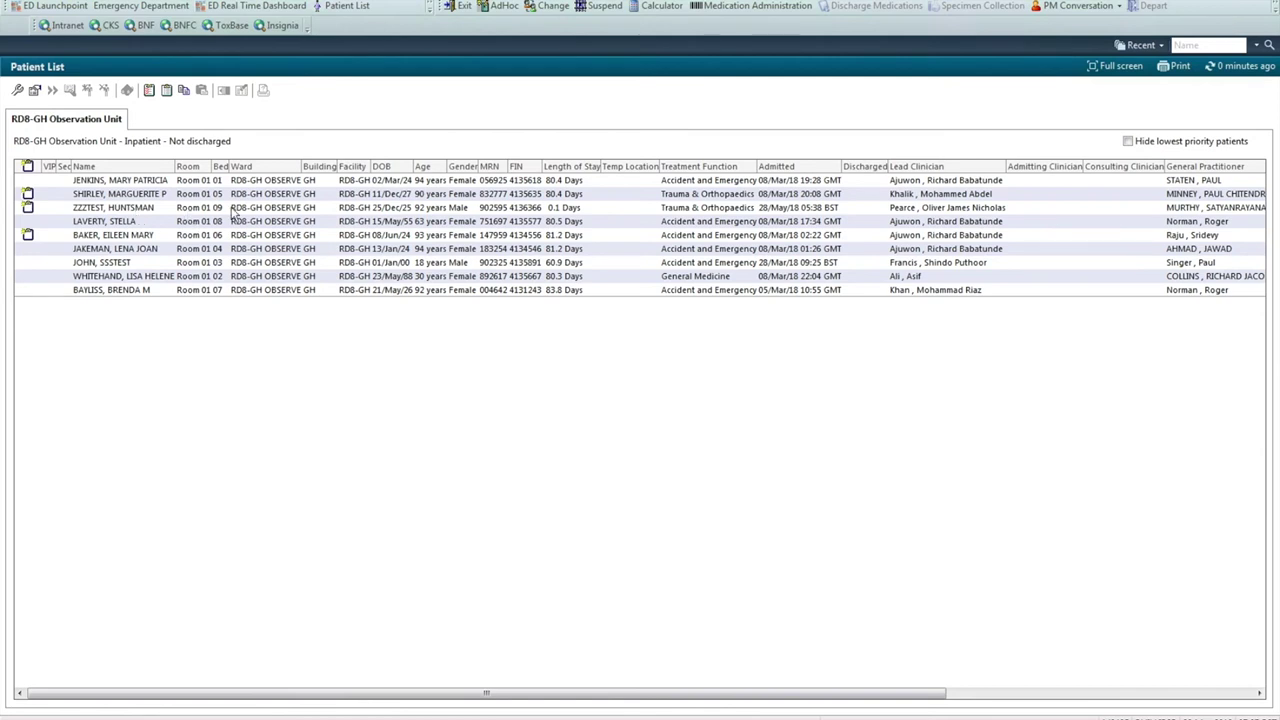
pyautogui.click(233, 209)
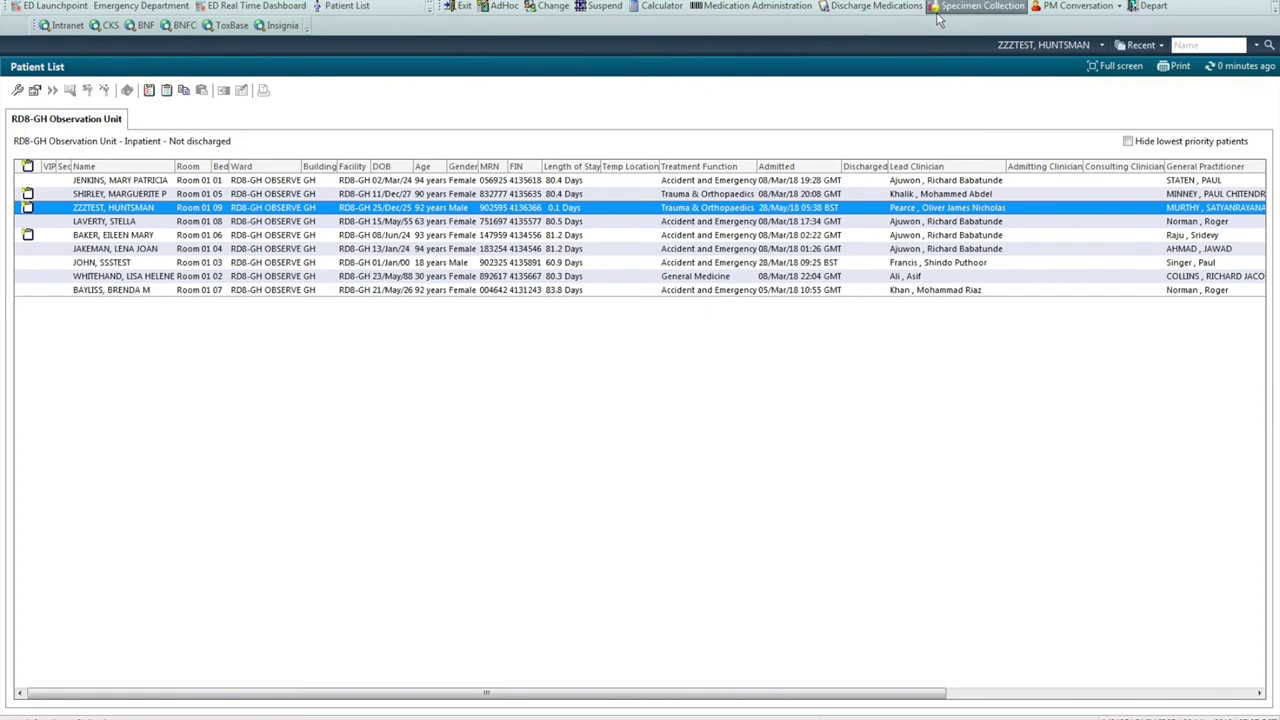
pyautogui.click(1120, 8)
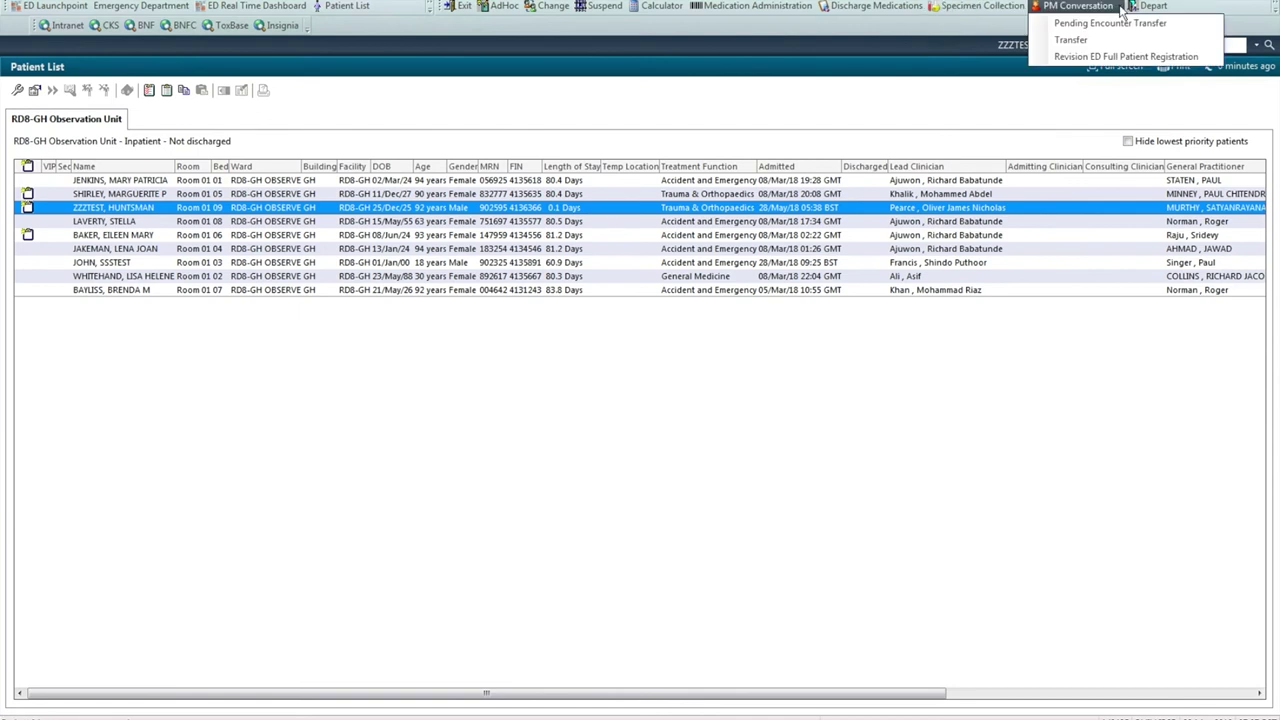
pyautogui.click(1068, 45)
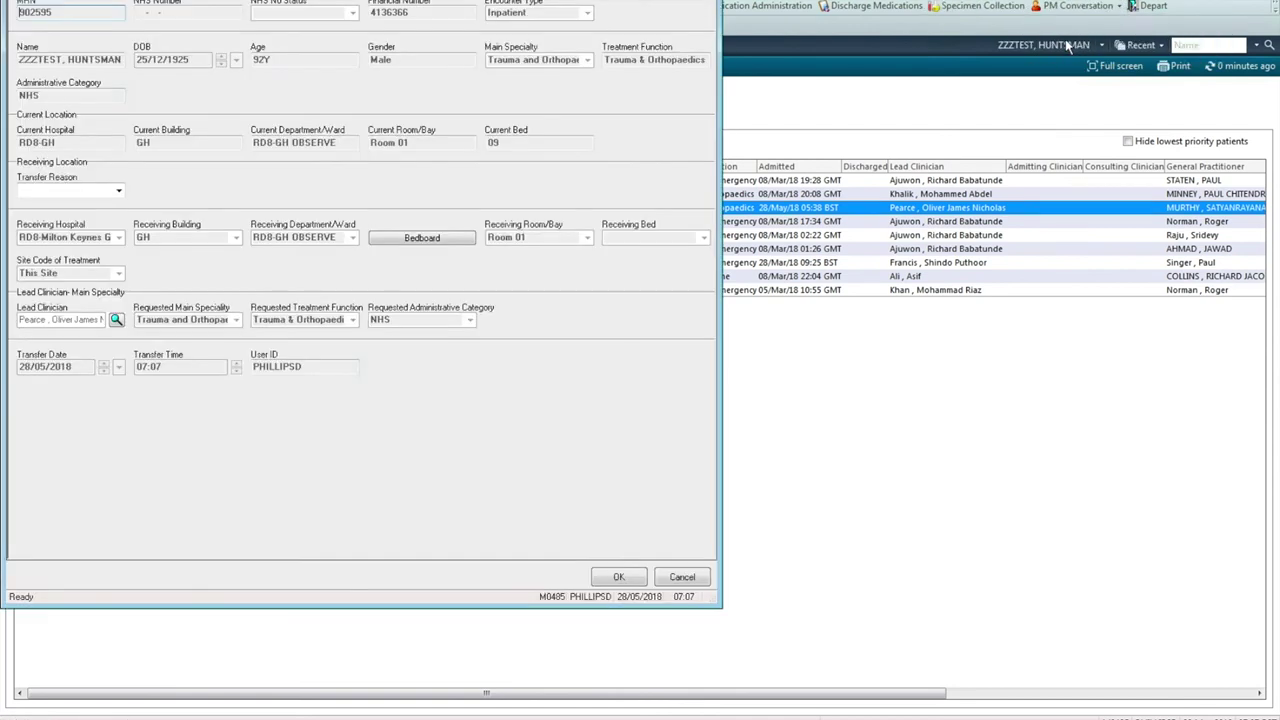
pyautogui.click(254, 238)
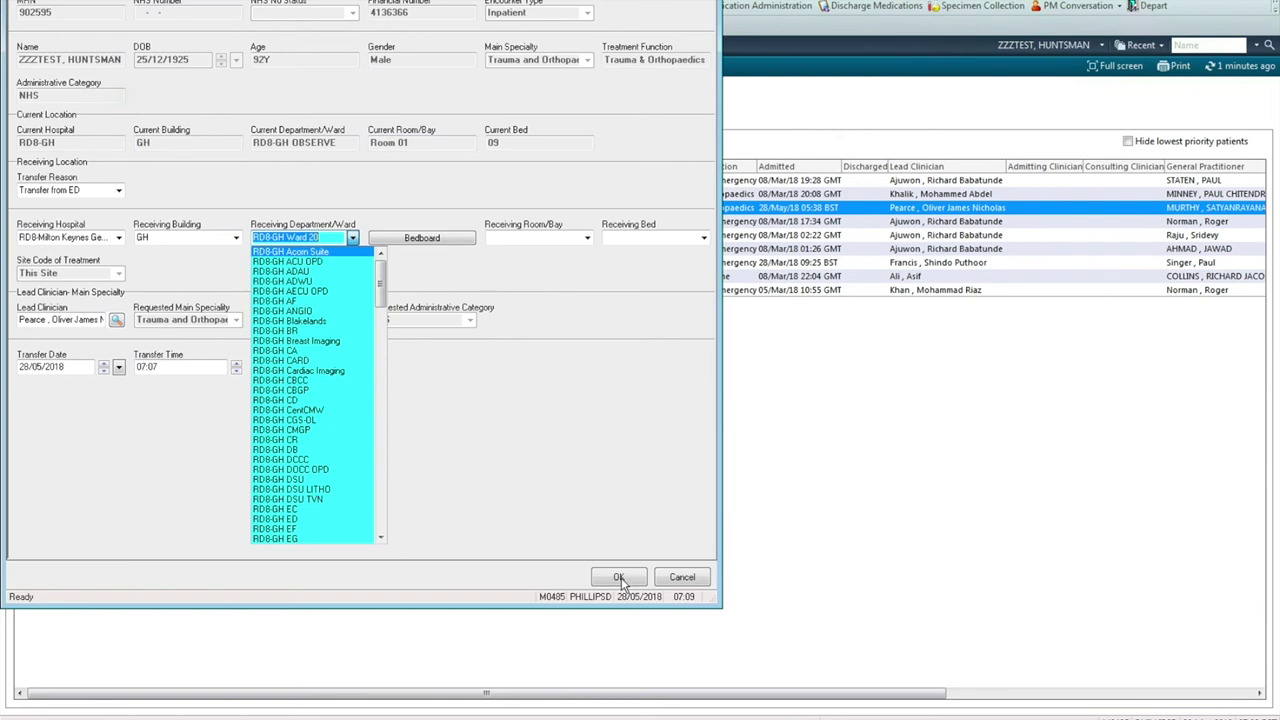
pyautogui.click(707, 579)
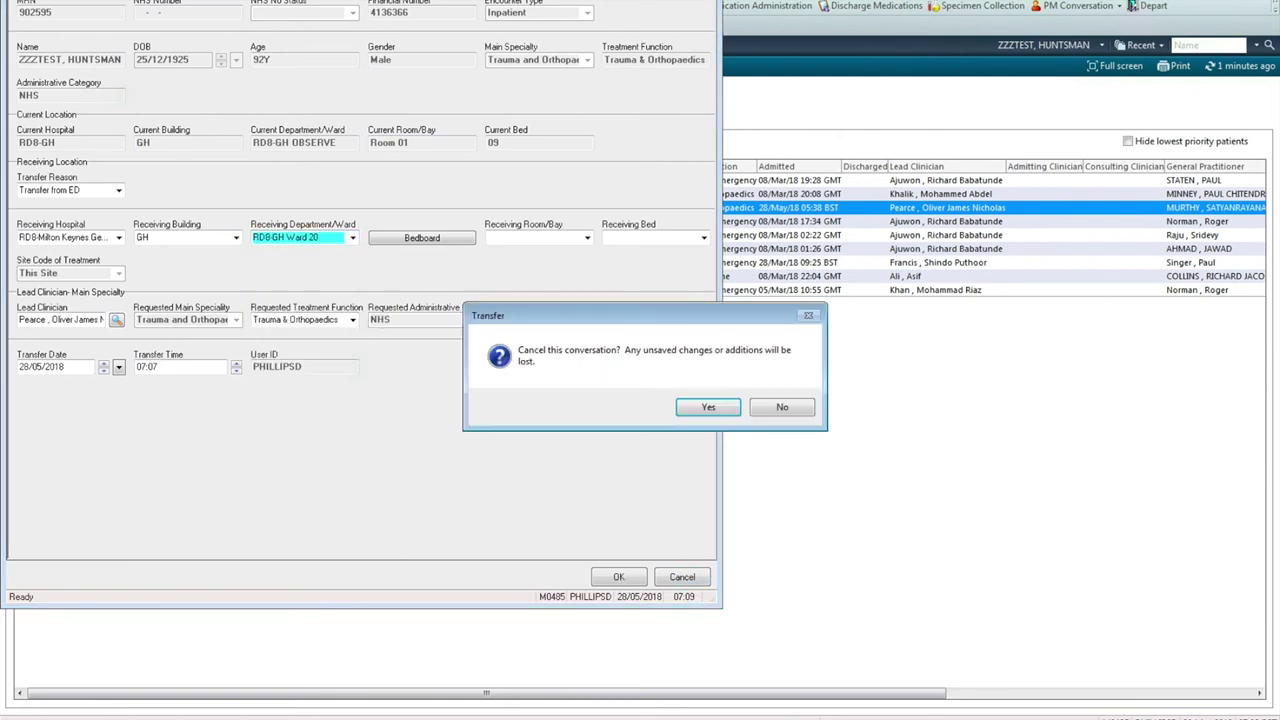
pyautogui.click(709, 410)
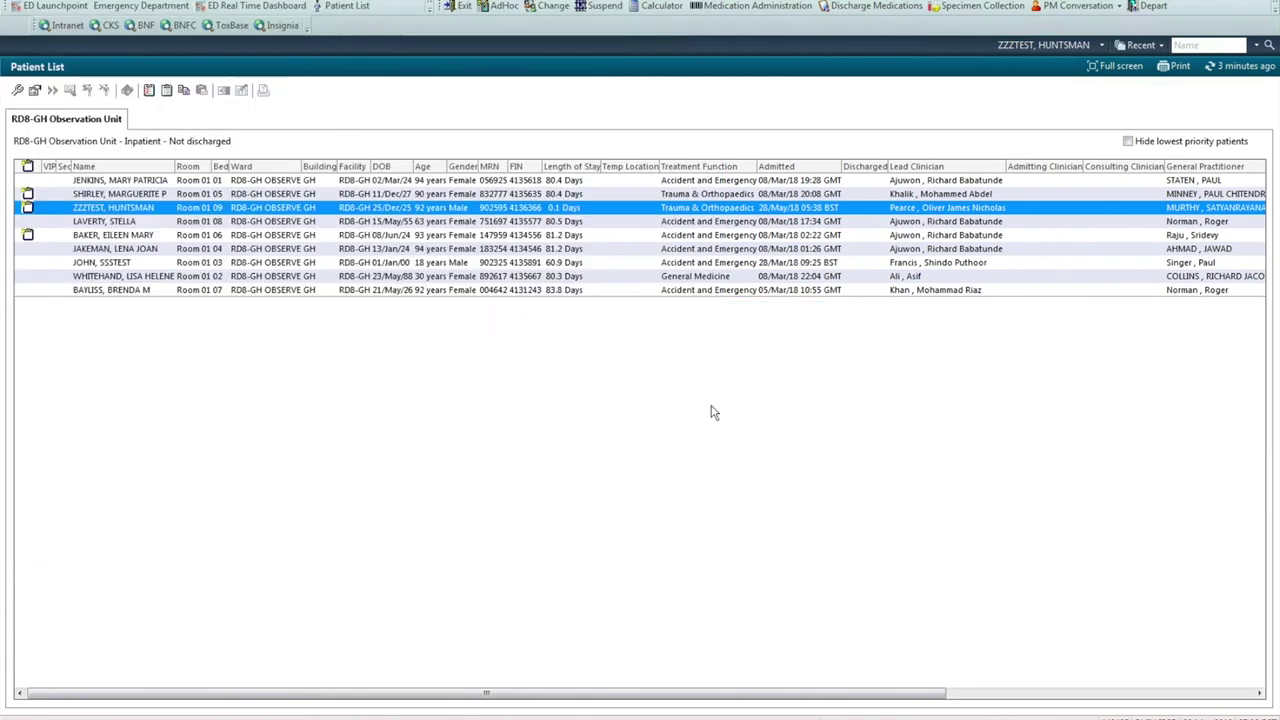